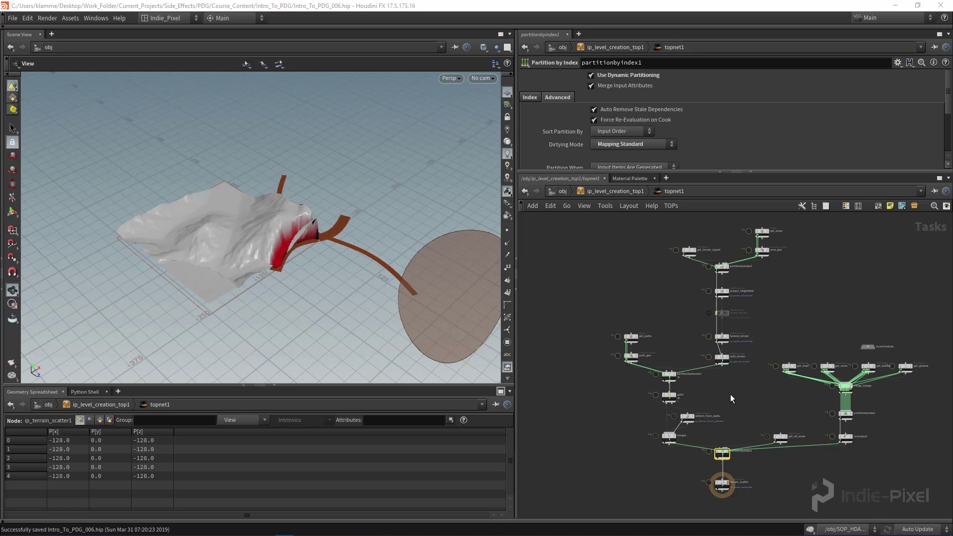
Step: Review the task graph around deform_from_paths and the terrain, then return to /obj
middle_drag(728, 405, 770, 340)
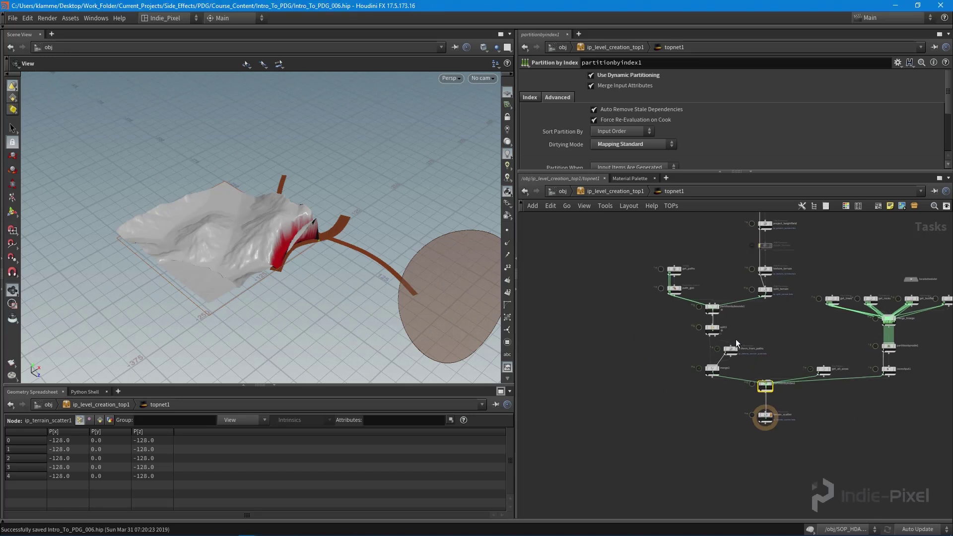
scroll(731, 350, up, 6)
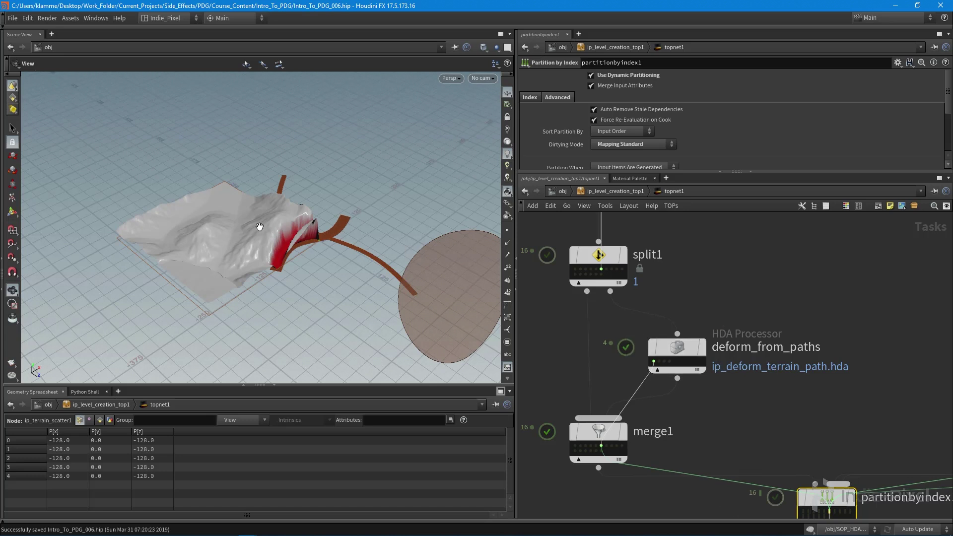
right_drag(260, 223, 345, 269)
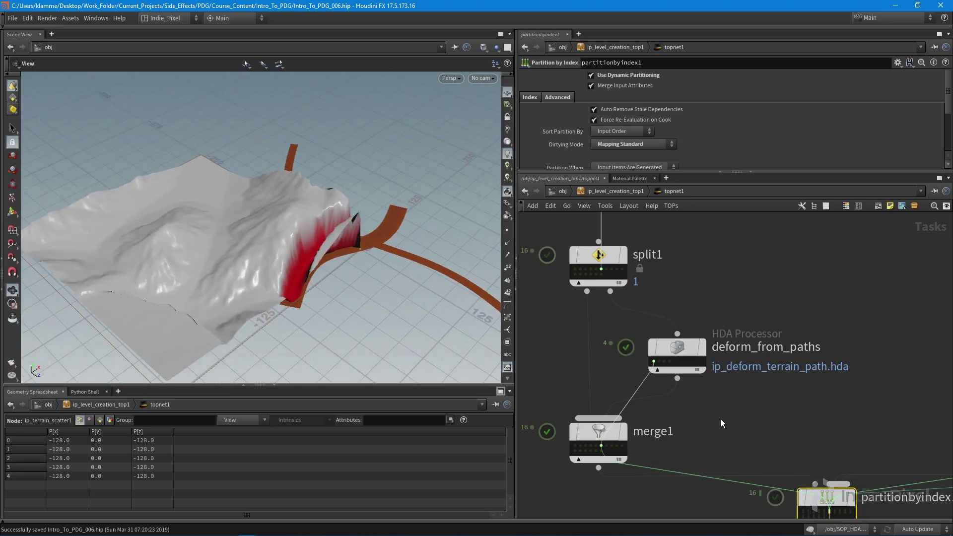
key(u)
key(u)
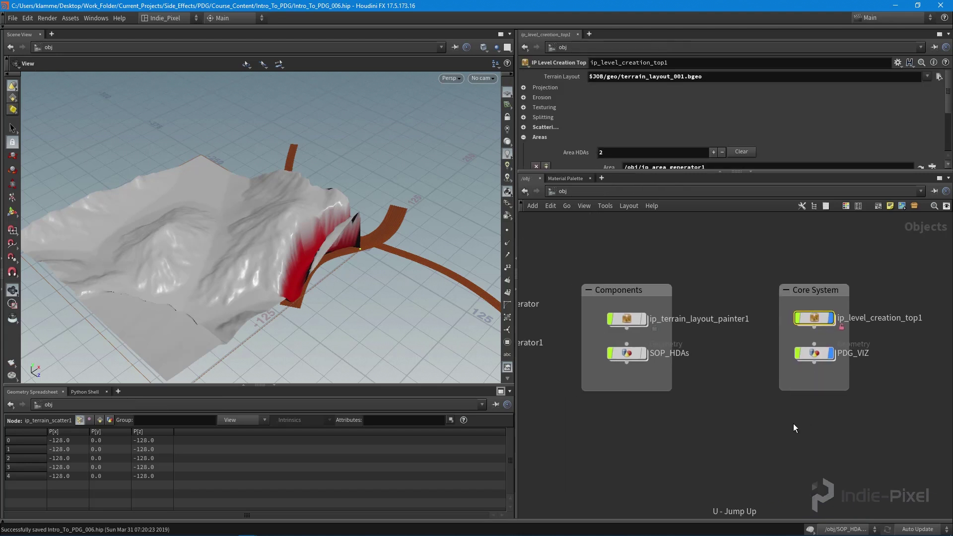
Step: Inside SOP_HDAs, enter ip_texture_terrain1 and copy the base_texture node
key(i)
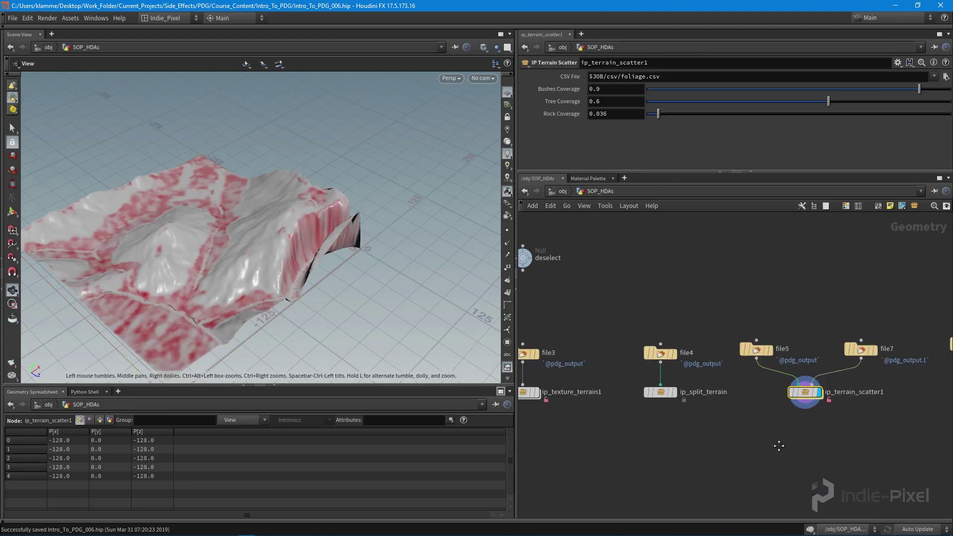
middle_drag(778, 442, 756, 428)
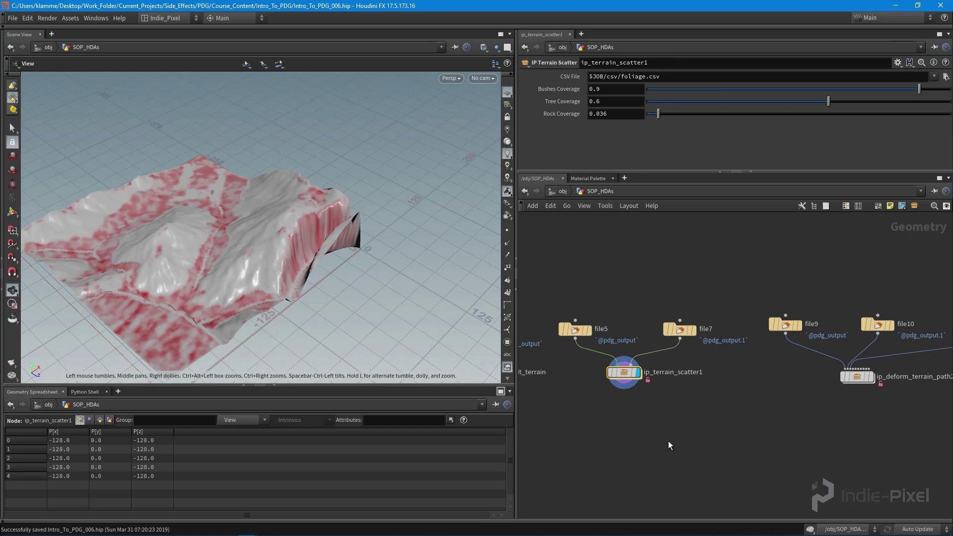
scroll(636, 413, up, 5)
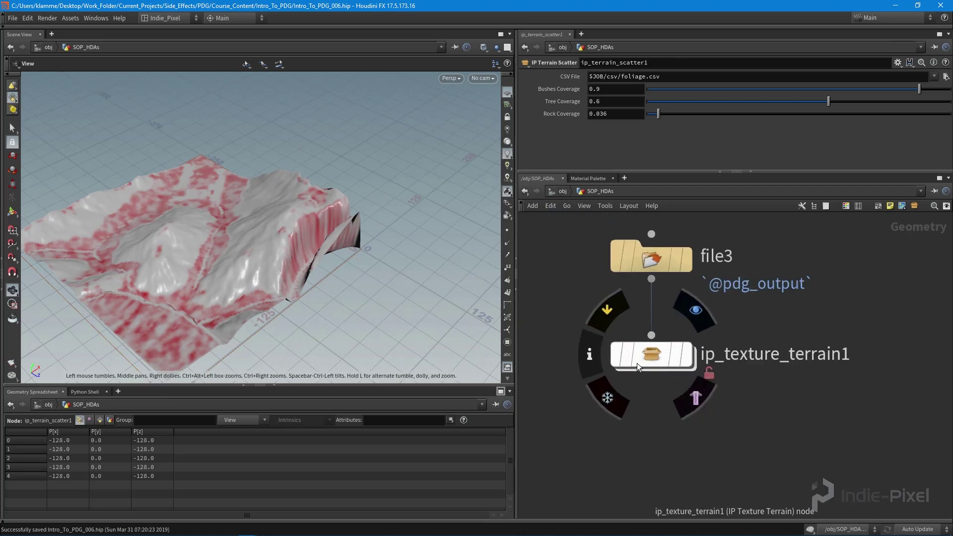
click(644, 356)
double_click(644, 355)
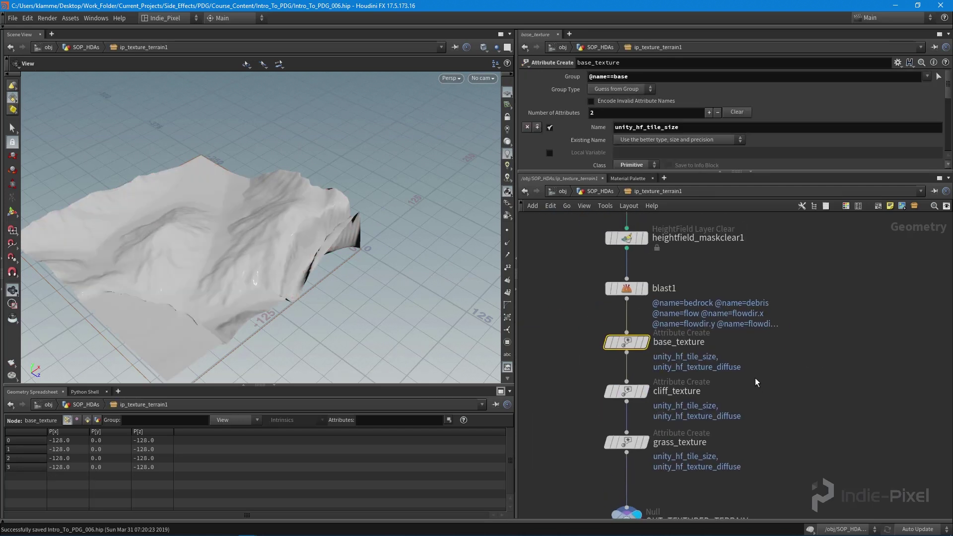
click(623, 347)
drag(720, 373, 718, 366)
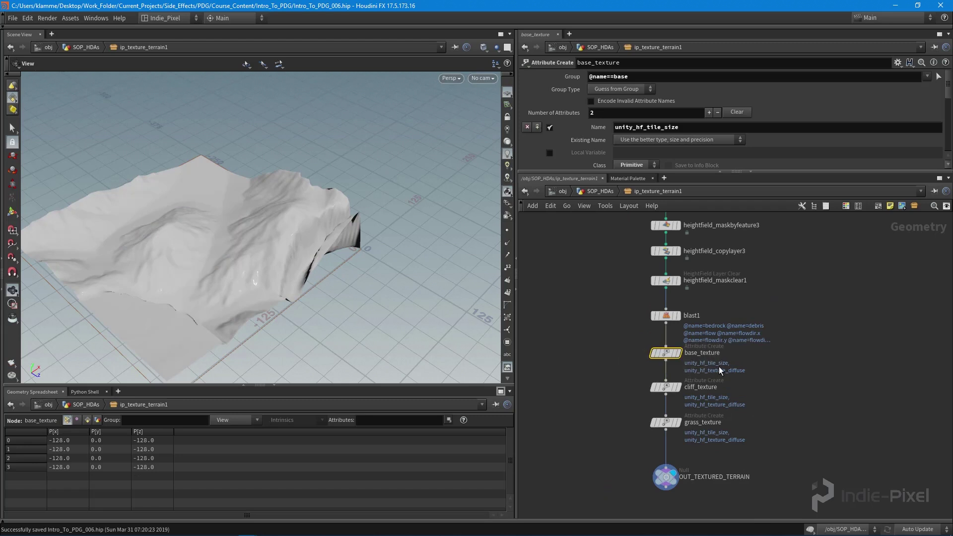
key(ctrl+c)
Step: Re-enter ip_texture_terrain1 and inspect grass_texture's node info
key(u)
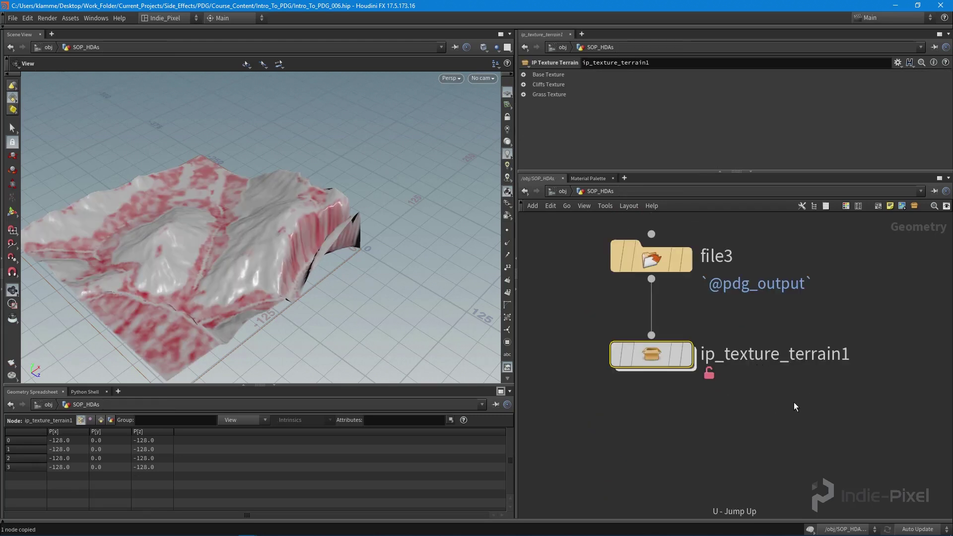
double_click(658, 352)
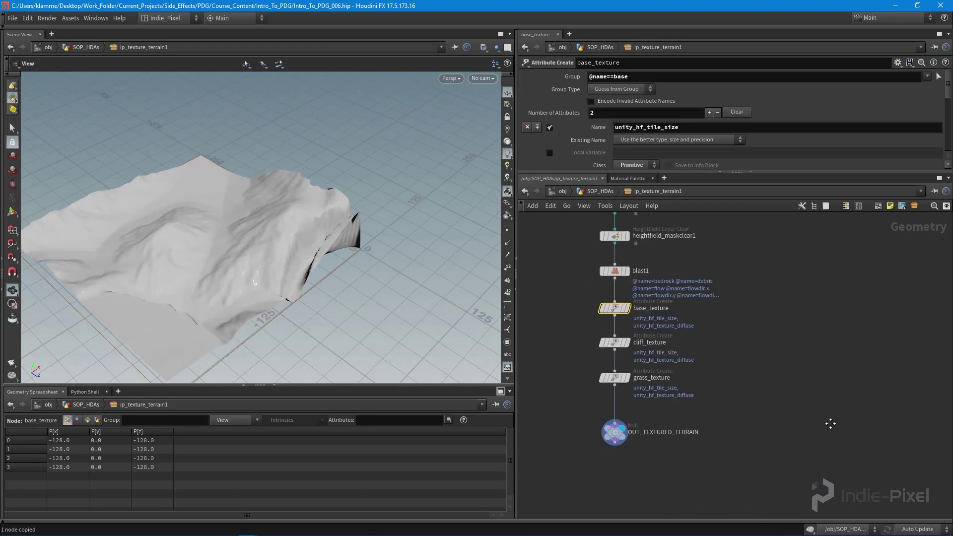
mouse_move(723, 372)
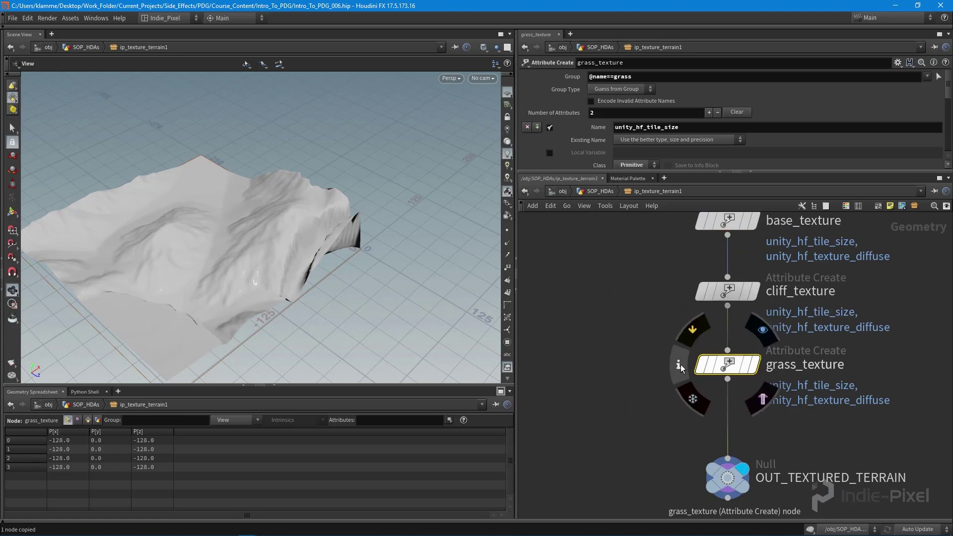
click(681, 365)
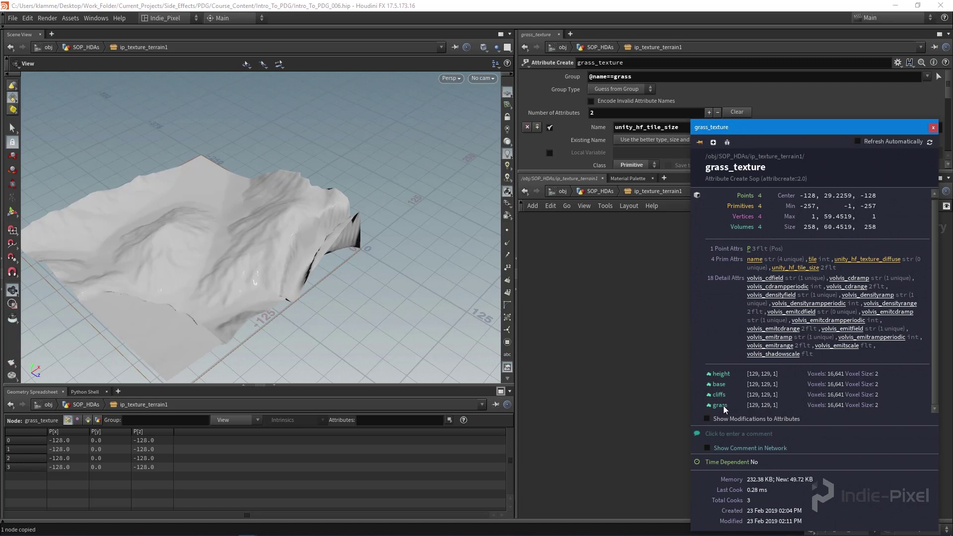
click(932, 127)
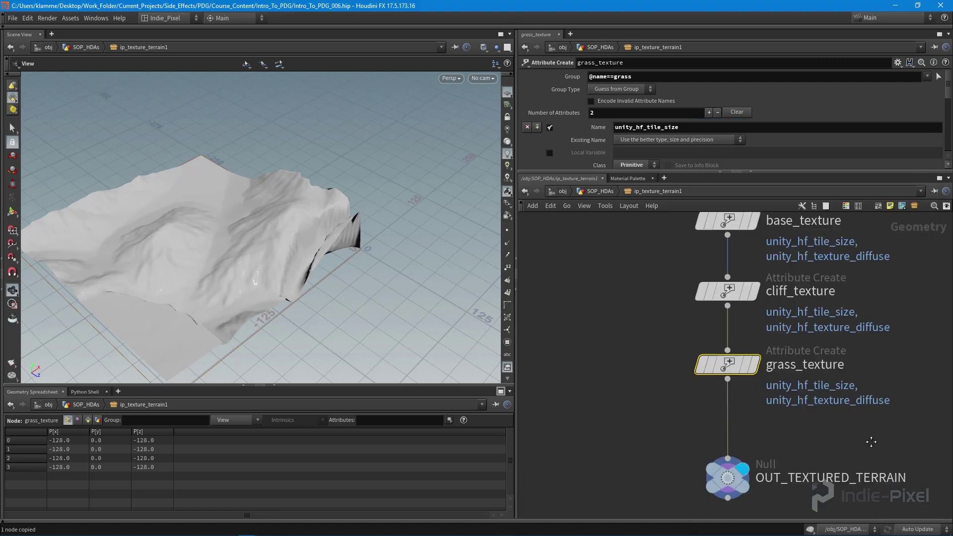
Step: Go up to /obj and inspect the split1 task in the level creation network
key(u)
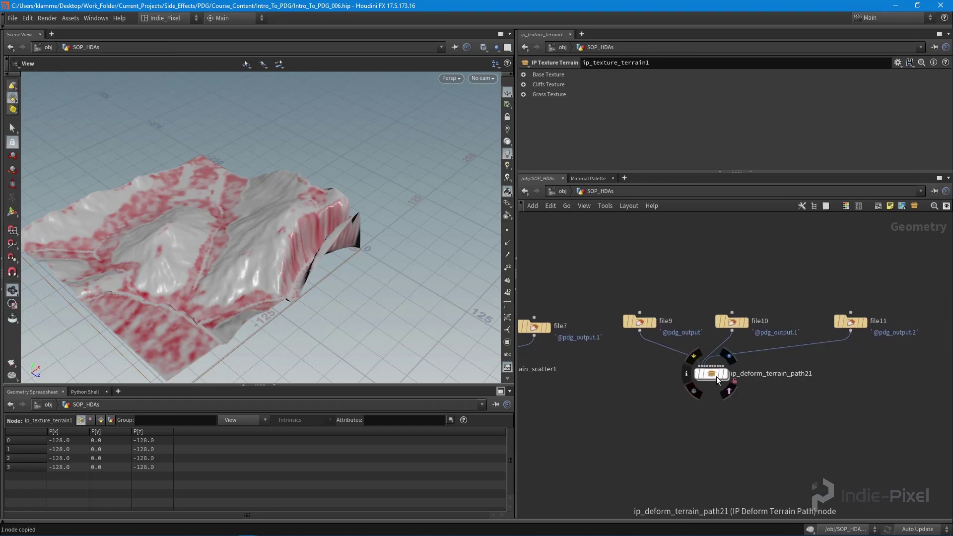
key(u)
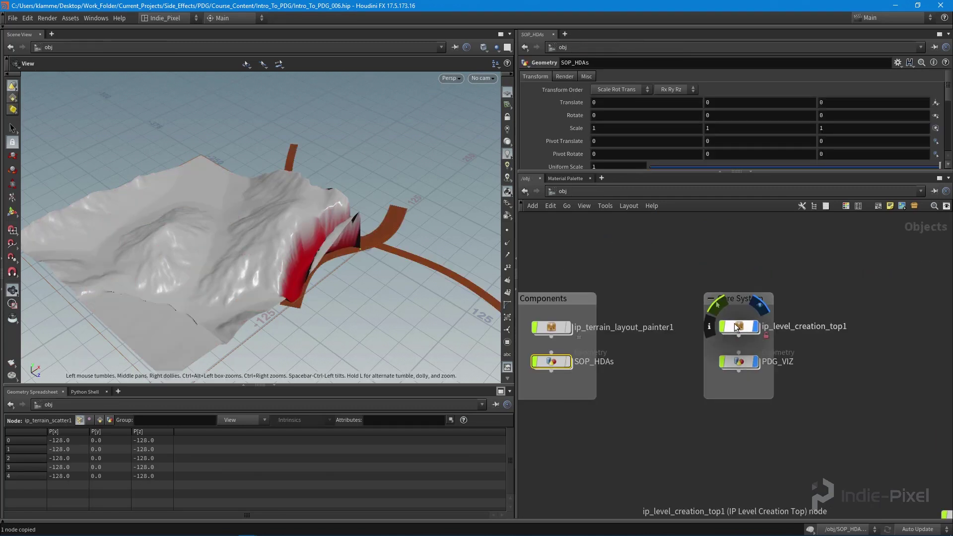
key(i)
key(i)
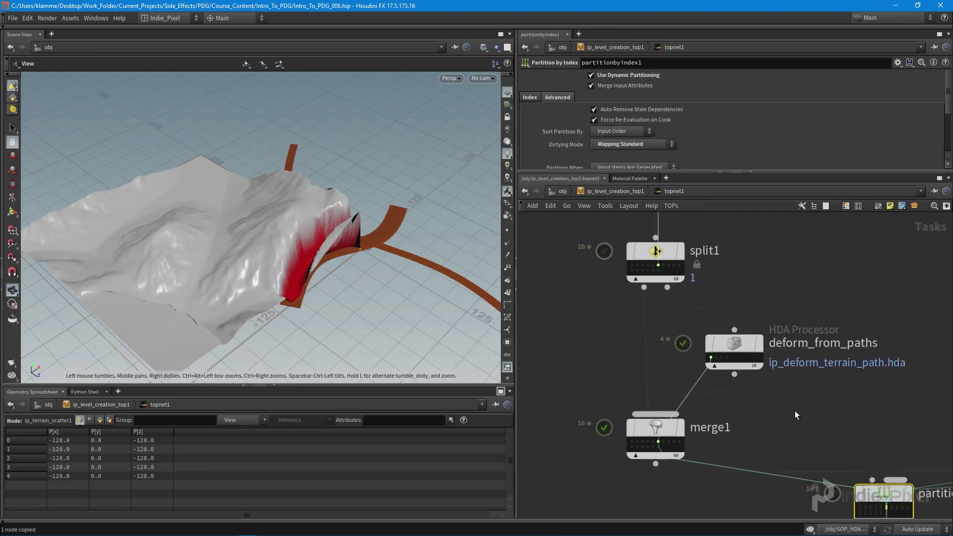
scroll(662, 268, up, 3)
click(658, 261)
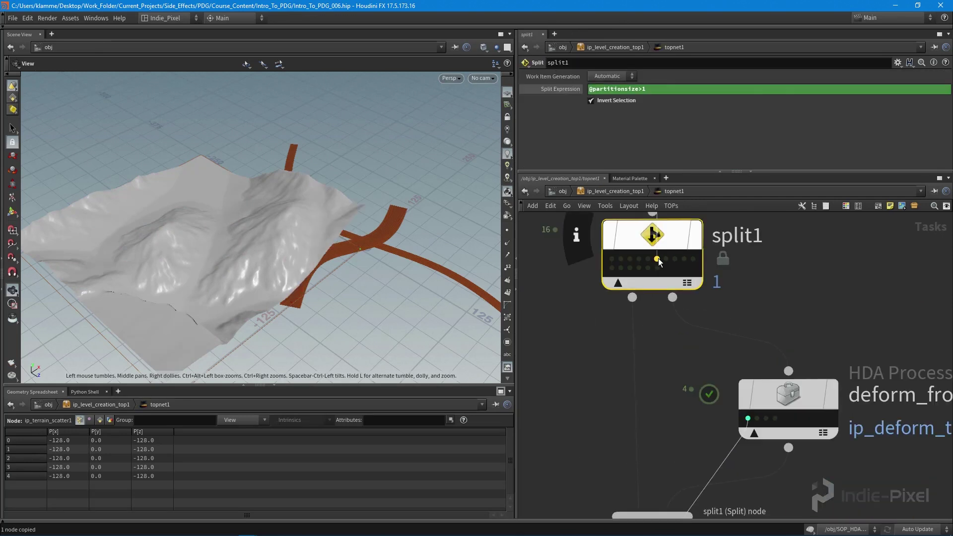
drag(278, 258, 246, 254)
scroll(790, 429, down, 5)
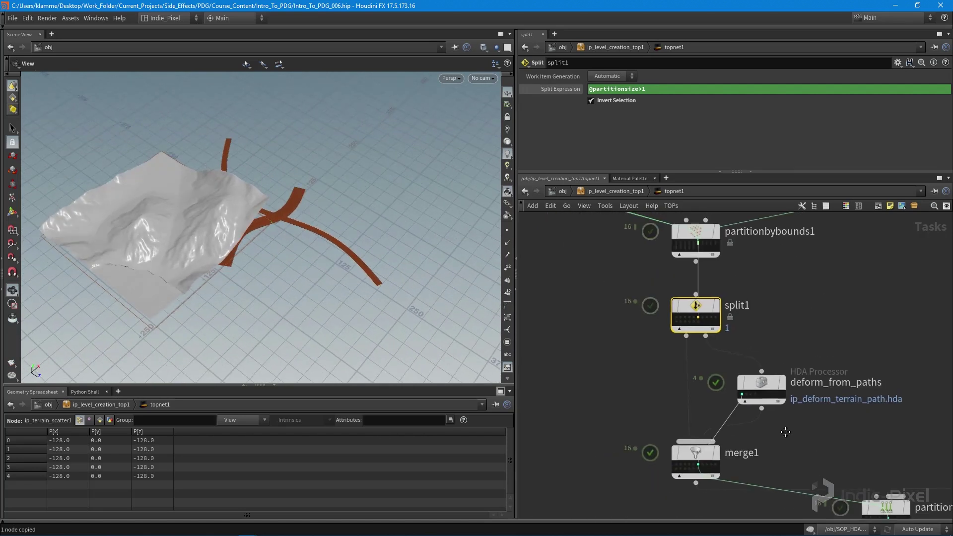
Step: Enter SOP_HDAs and zoom in on ip_deform_terrain_path21
key(u)
key(u)
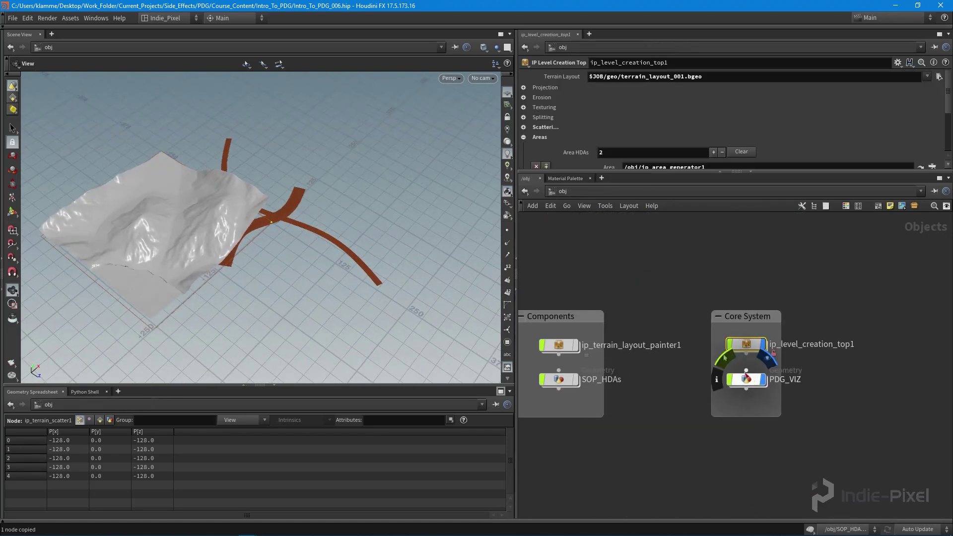
double_click(554, 379)
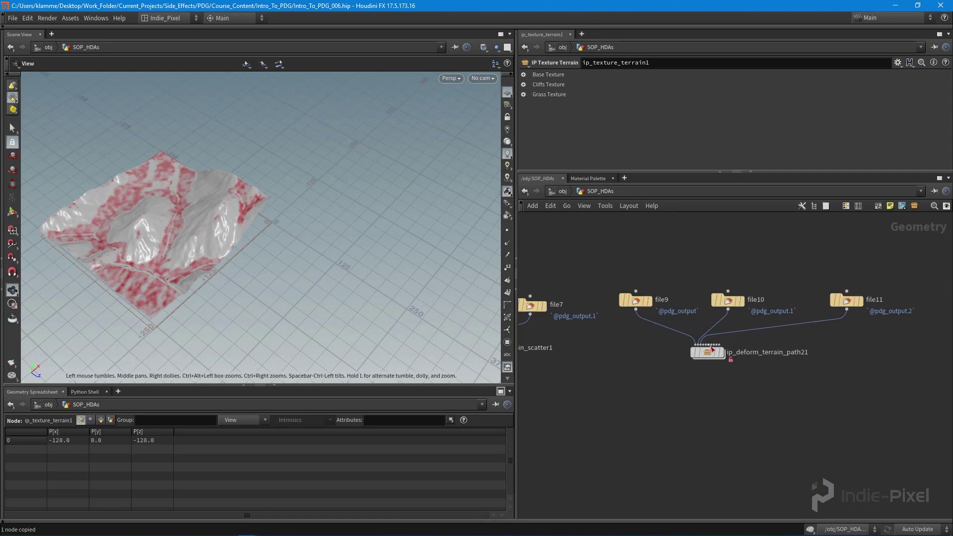
scroll(713, 348, up, 3)
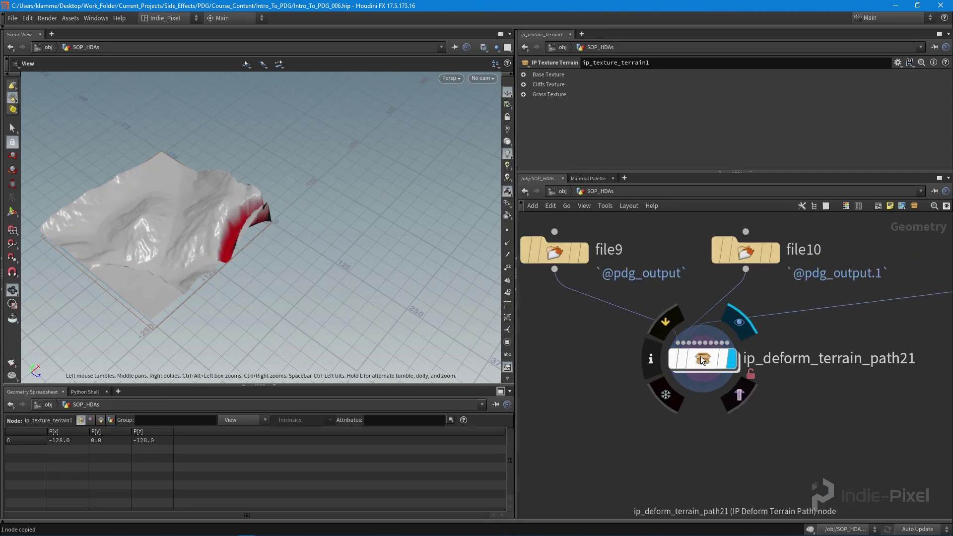
Step: Inside ip_deform_terrain_path21, display heightfield_blur1 and move OUT_TILE further down
double_click(705, 360)
scroll(770, 332, up, 5)
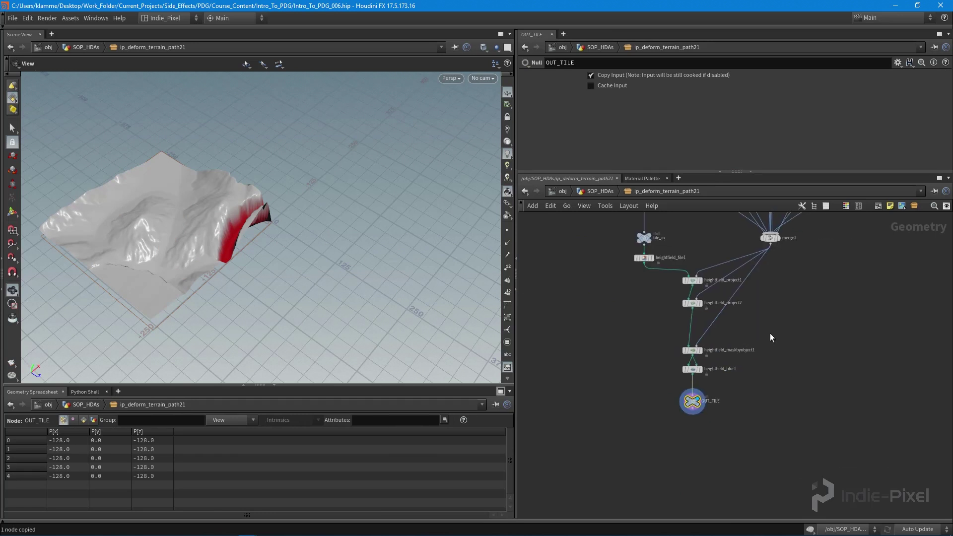
click(710, 363)
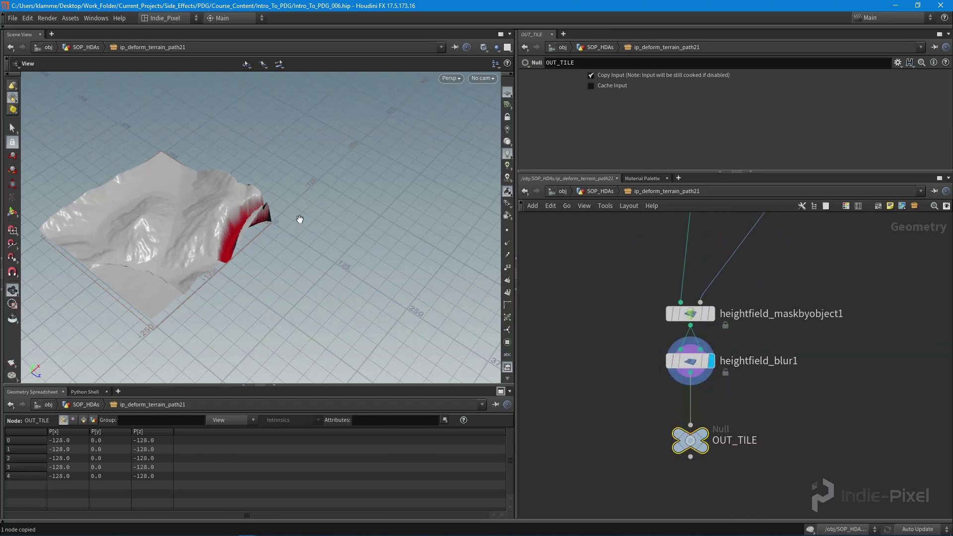
drag(300, 219, 457, 292)
middle_drag(685, 436, 665, 350)
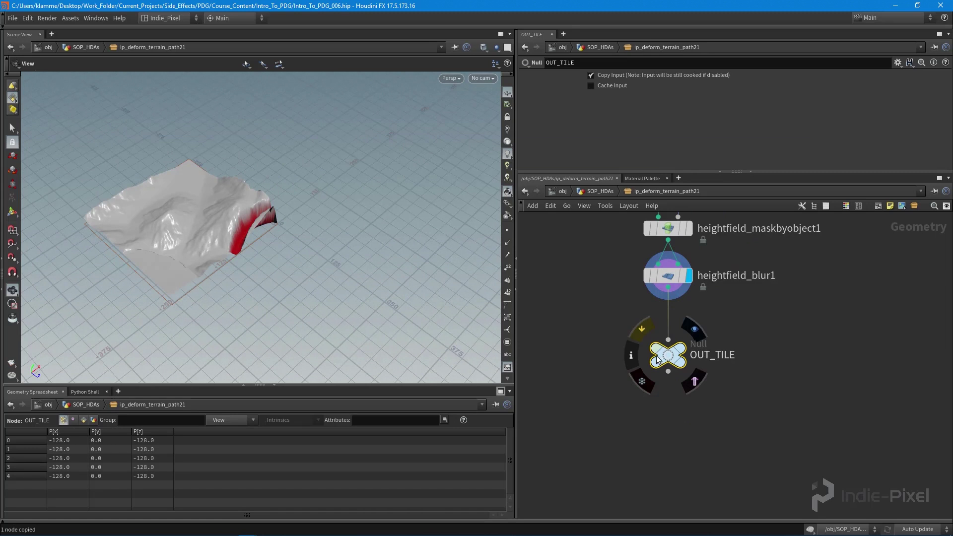
drag(665, 361, 667, 438)
Step: Paste the base_texture node and wire heightfield_blur1's output into it
key(ctrl+v)
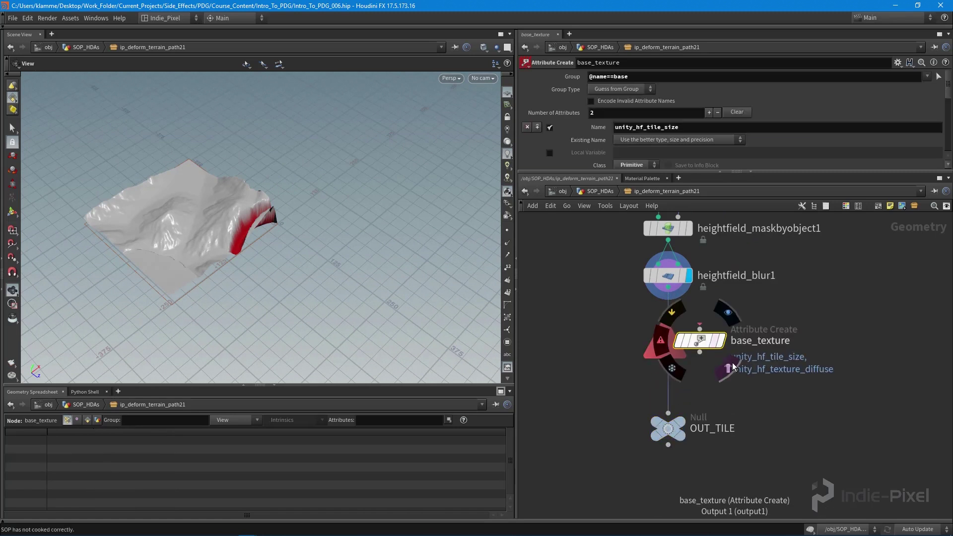
scroll(702, 347, up, 3)
drag(704, 350, 730, 369)
middle_drag(730, 370, 736, 390)
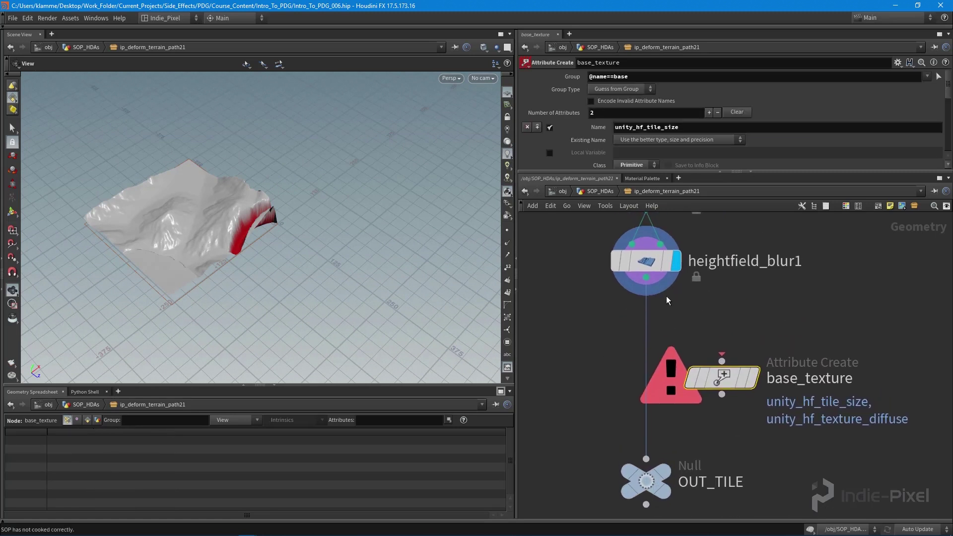
drag(646, 277, 755, 380)
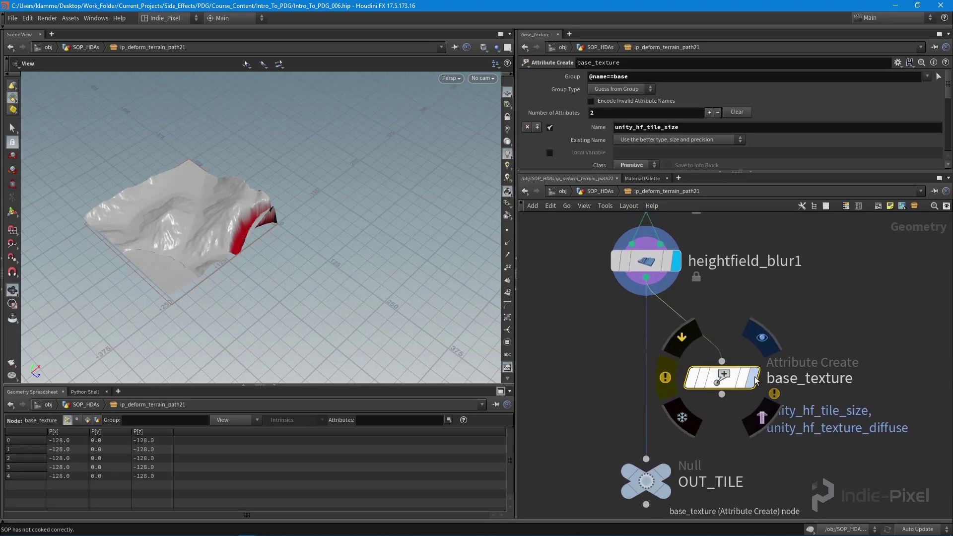
click(649, 265)
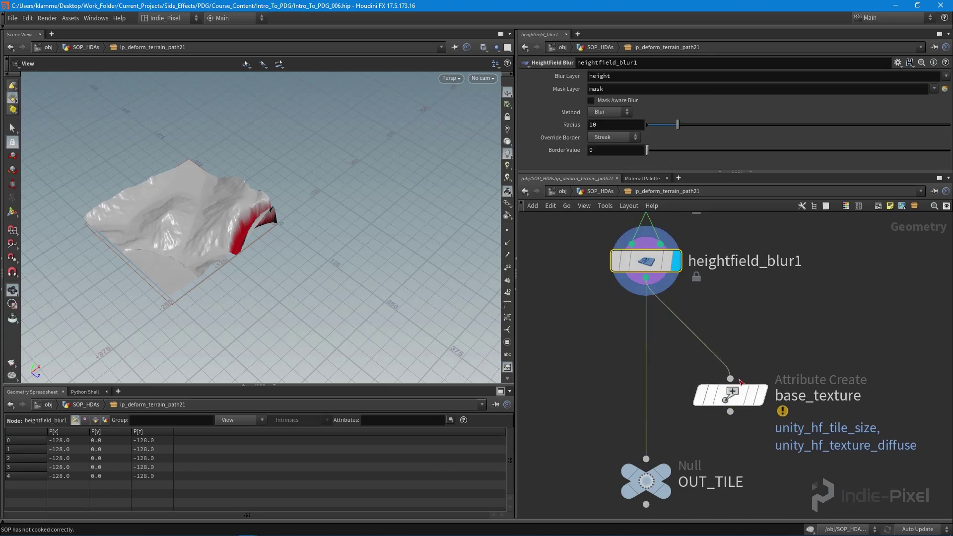
middle_drag(649, 265, 649, 313)
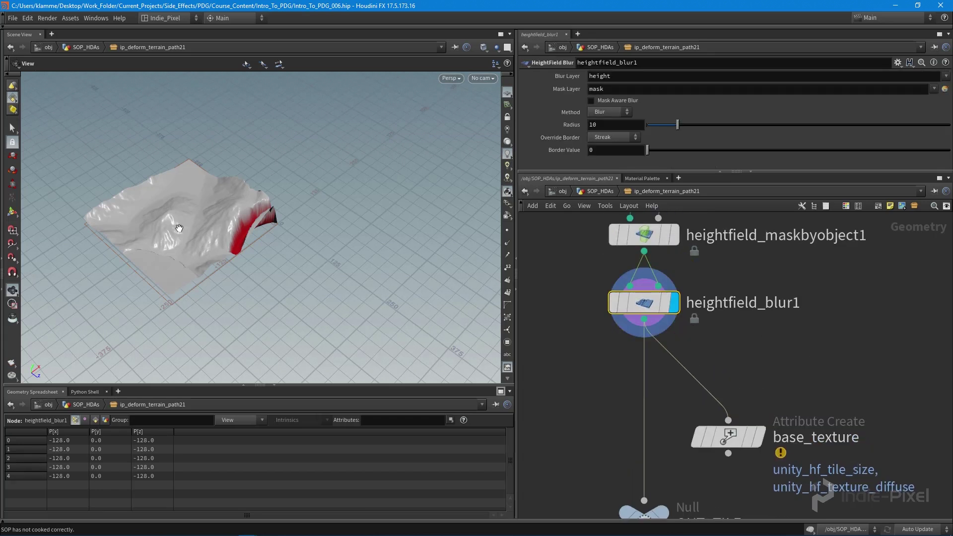
drag(178, 226, 231, 227)
Step: Add a HeightField Copy Layer node below heightfield_blur1 and display its output
click(754, 371)
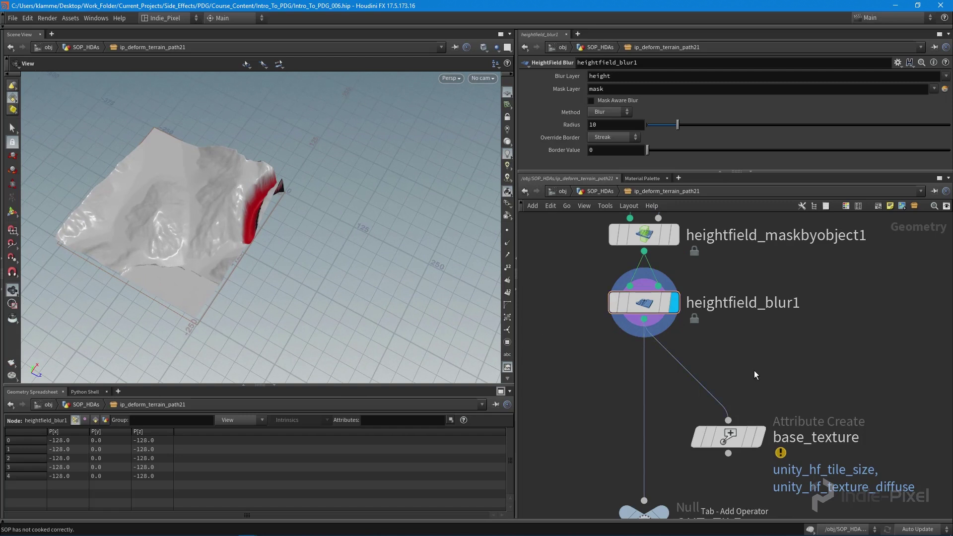
key(Tab)
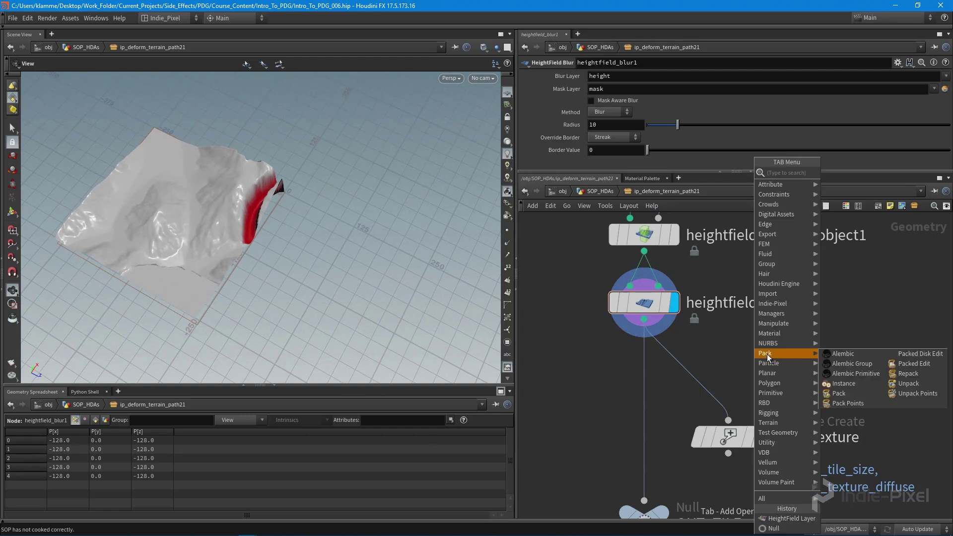
text(copy)
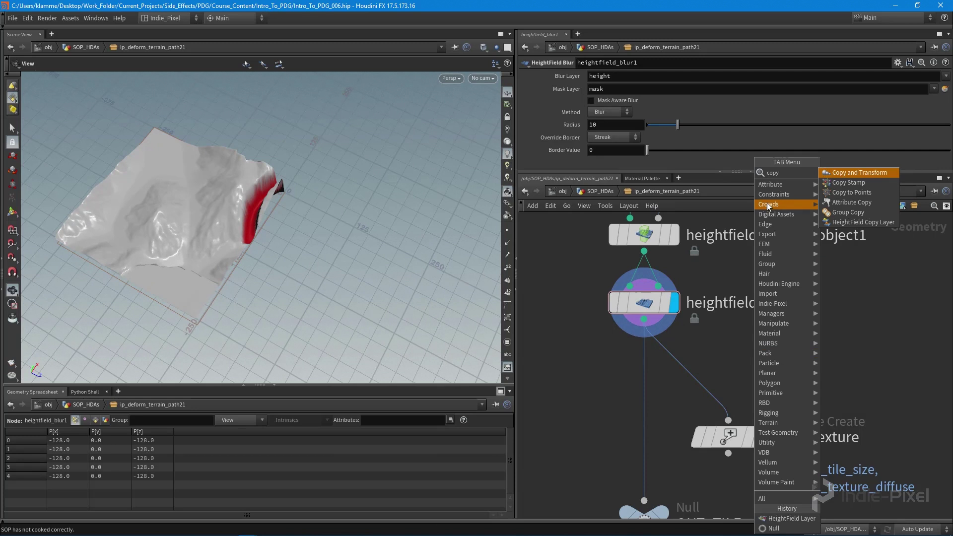
click(858, 222)
click(769, 384)
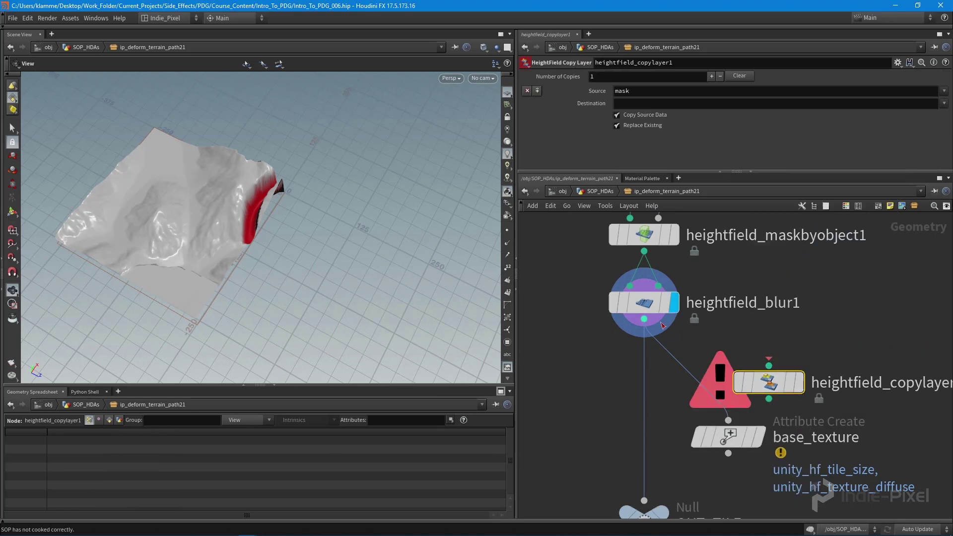
click(800, 395)
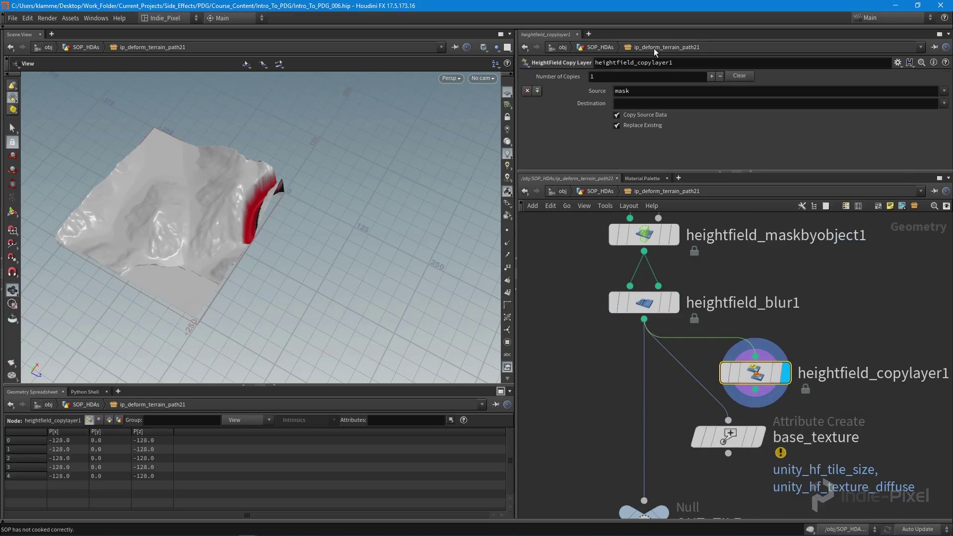
Step: Set the copy layer's Destination to path and check its node info
click(629, 105)
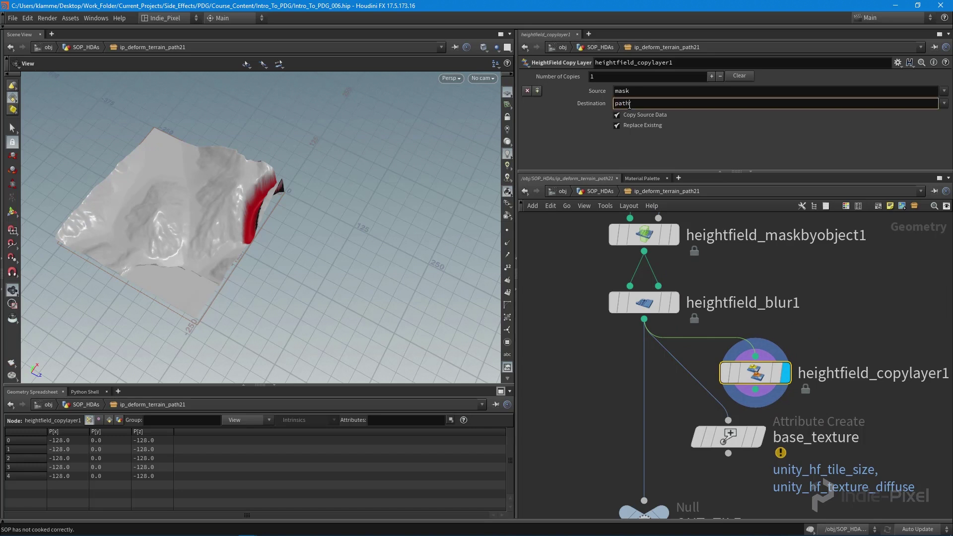
text(path)
key(Return)
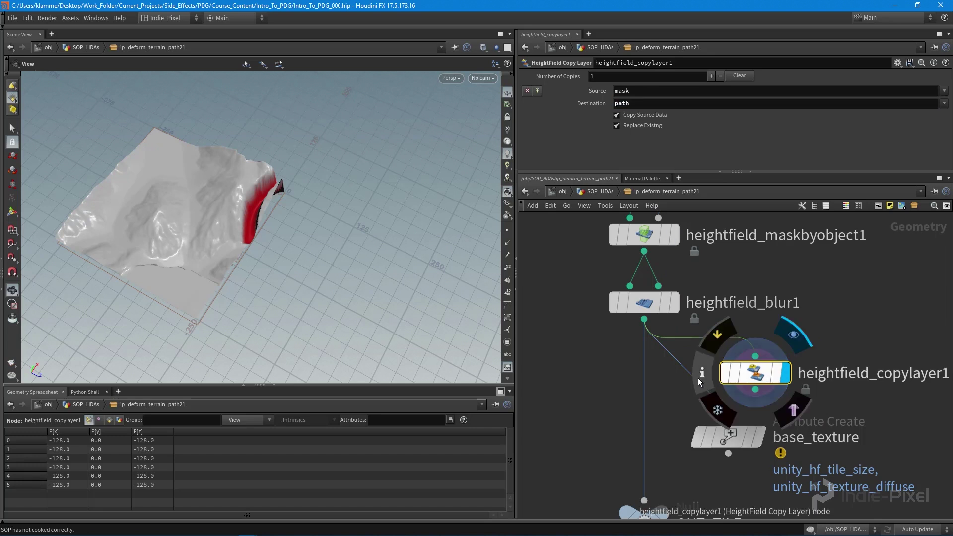
click(698, 377)
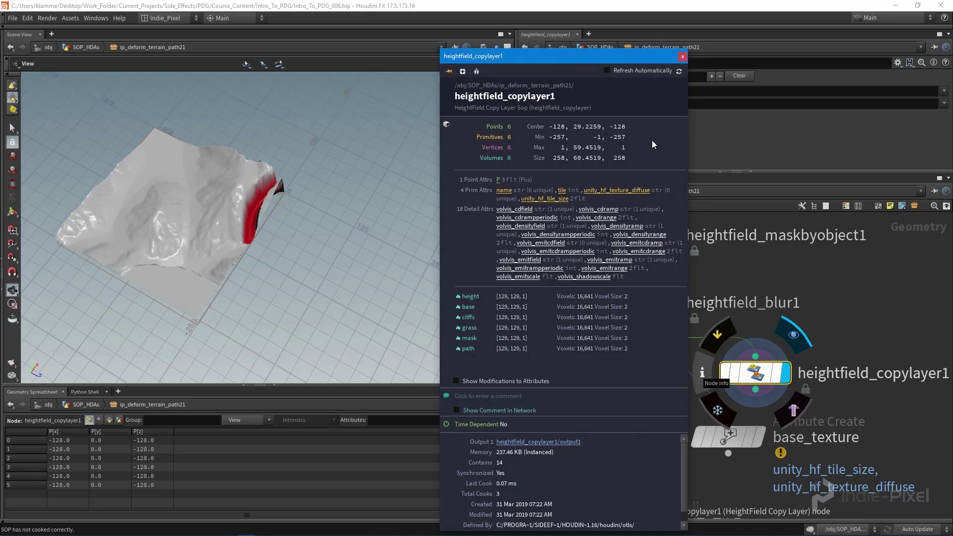
click(682, 56)
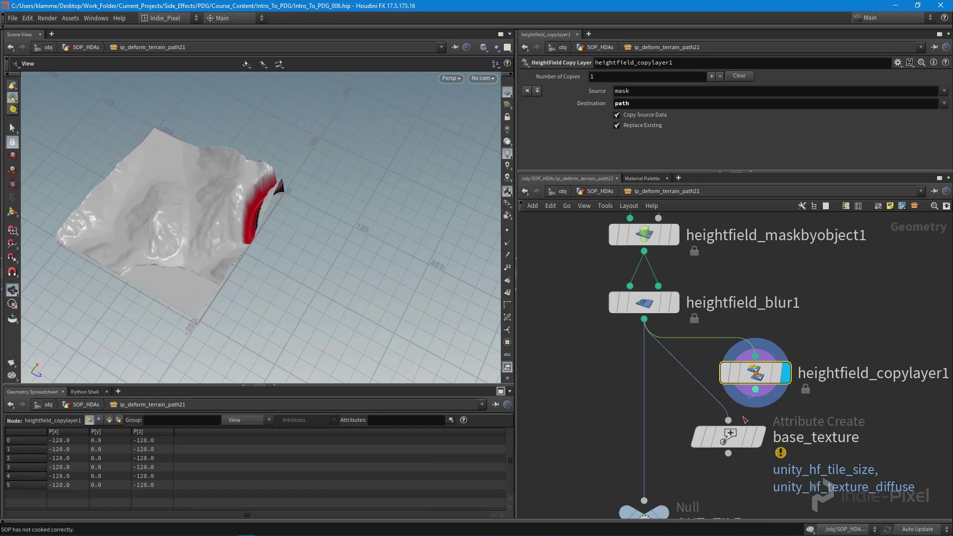
Step: Wire base_texture under heightfield_copylayer1 and rename it path_texture
drag(734, 437, 761, 432)
double_click(829, 433)
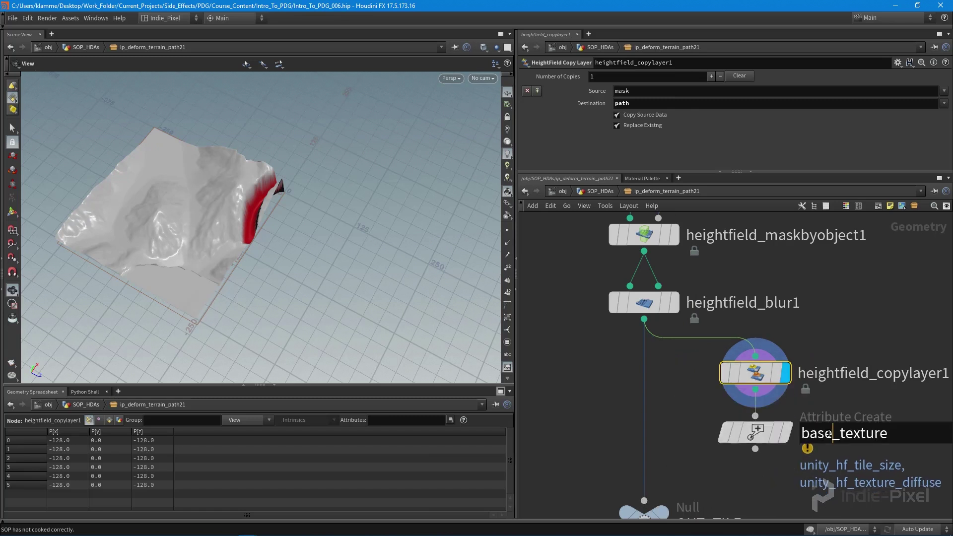
key(BackSpace)
key(BackSpace)
key(BackSpace)
key(BackSpace)
text(pa)
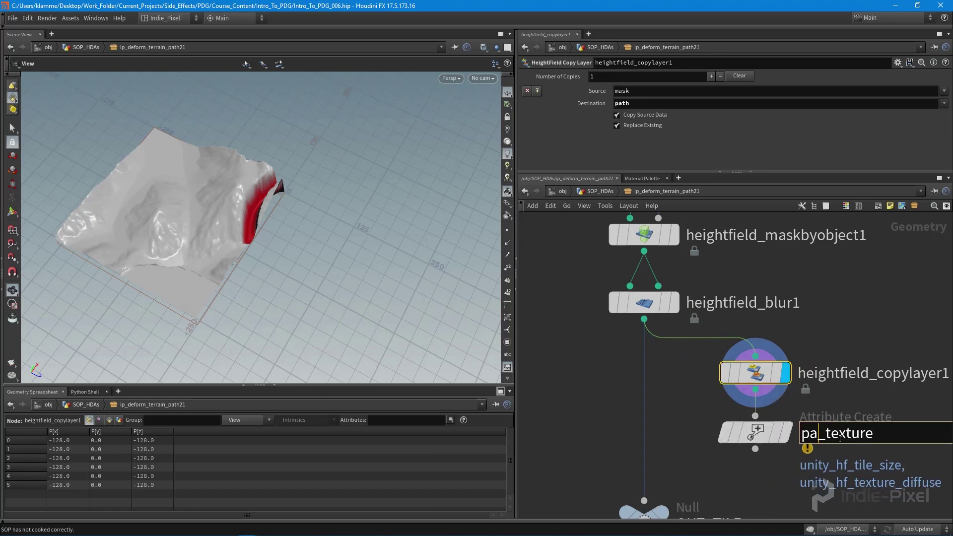
text(th)
key(Return)
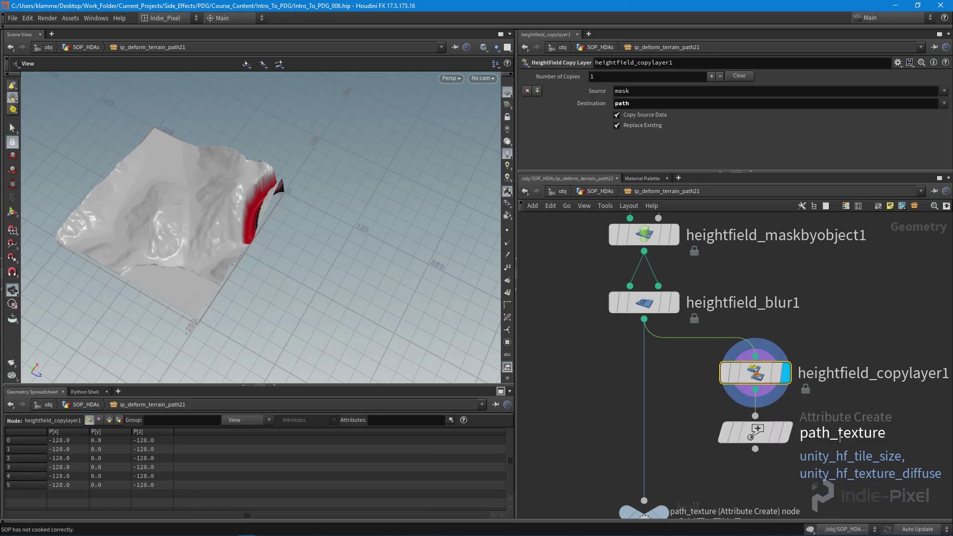
click(756, 434)
click(656, 76)
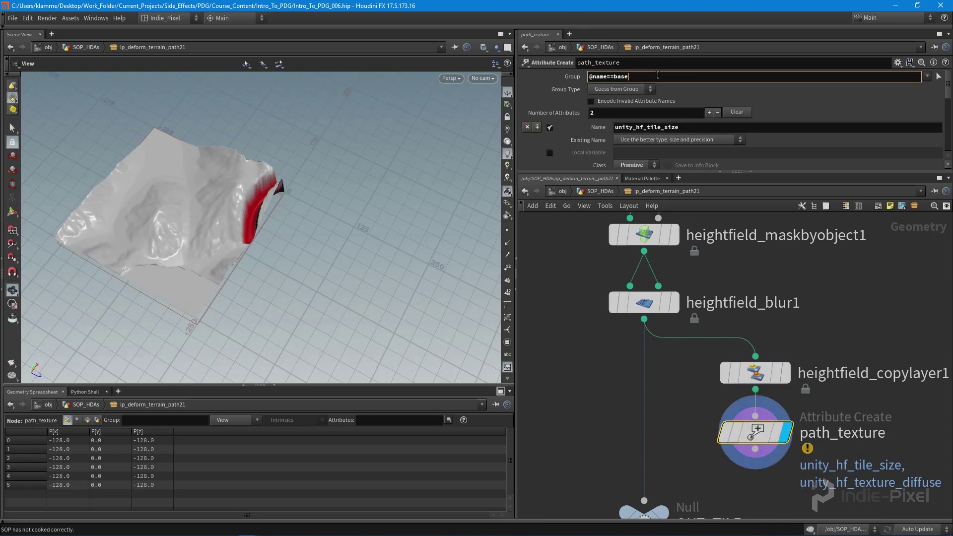
text(path)
key(Return)
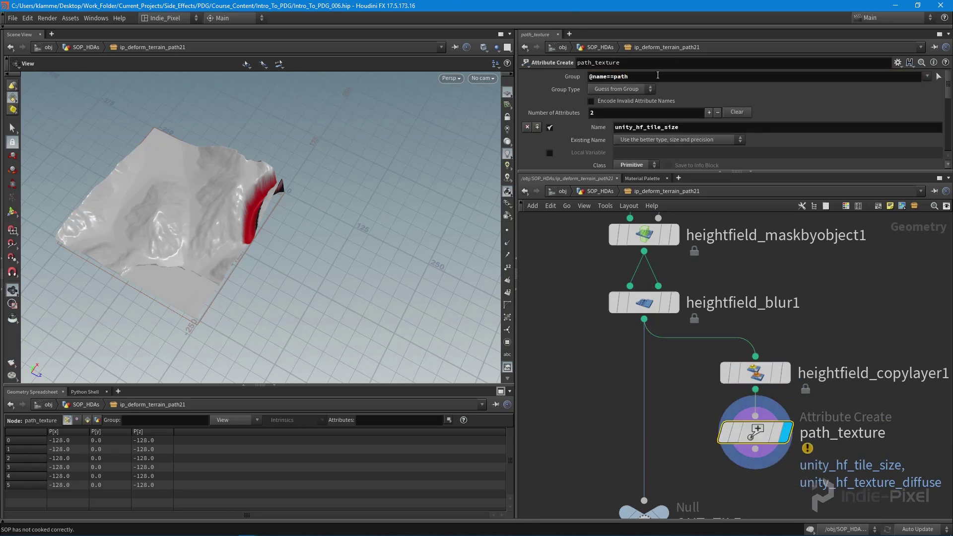
drag(802, 173, 793, 352)
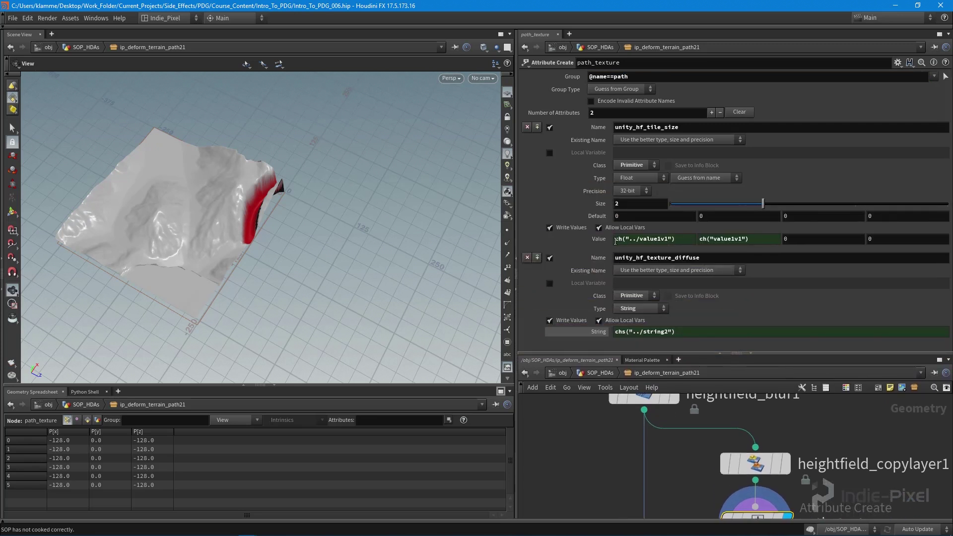
ctrl+middle_click(593, 240)
ctrl+middle_click(598, 332)
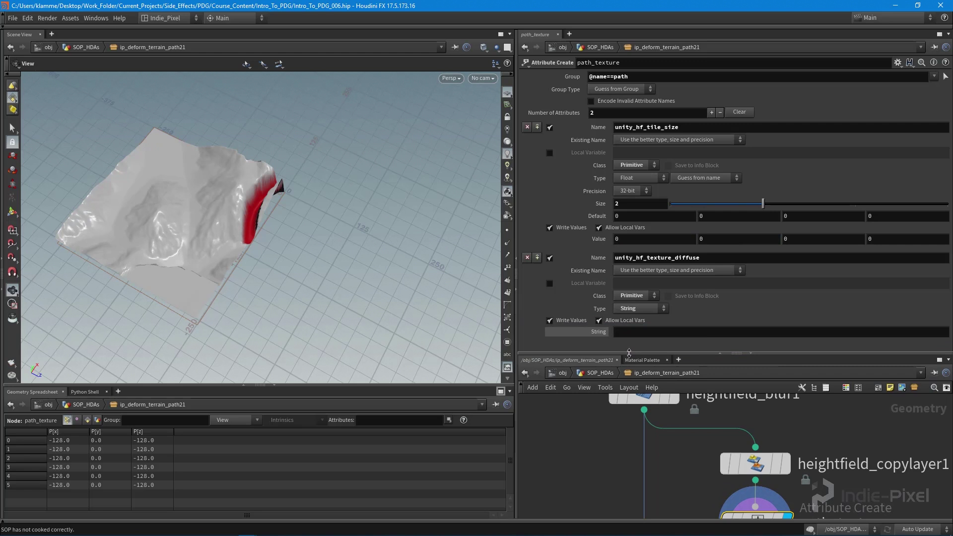
click(631, 242)
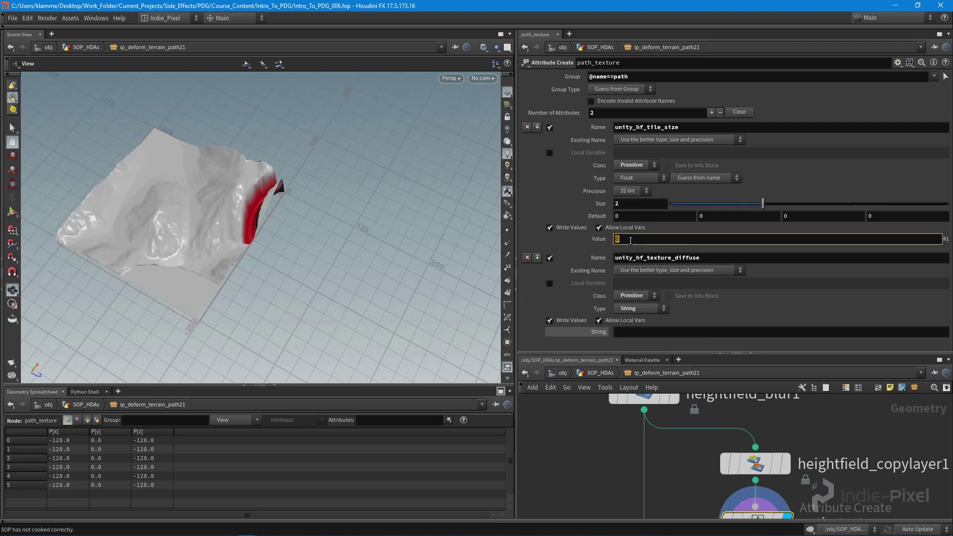
key(Return)
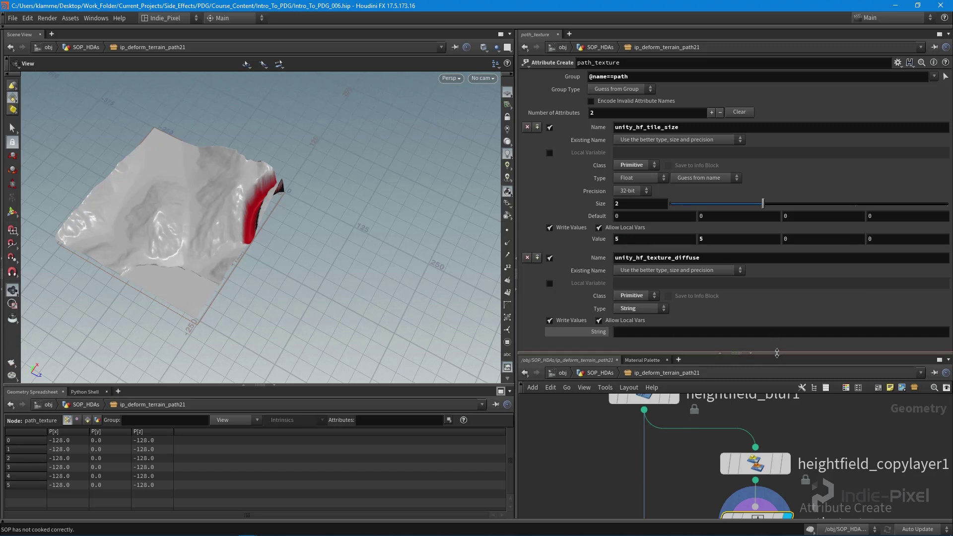
drag(776, 353, 777, 325)
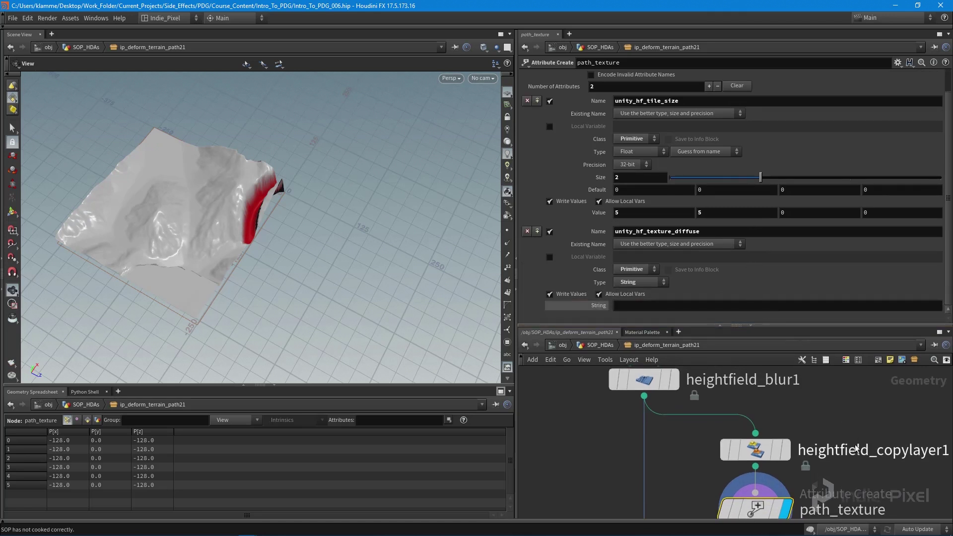
scroll(838, 417, down, 3)
scroll(837, 417, up, 3)
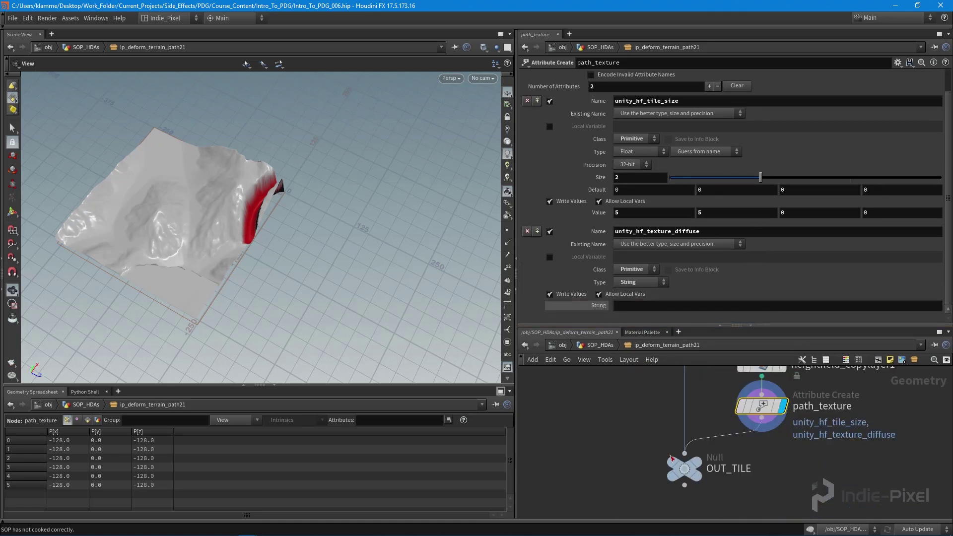
Step: Line up heightfield_copylayer1 and path_texture under heightfield_blur1 and view the terrain
scroll(659, 395, down, 2)
drag(772, 471, 685, 419)
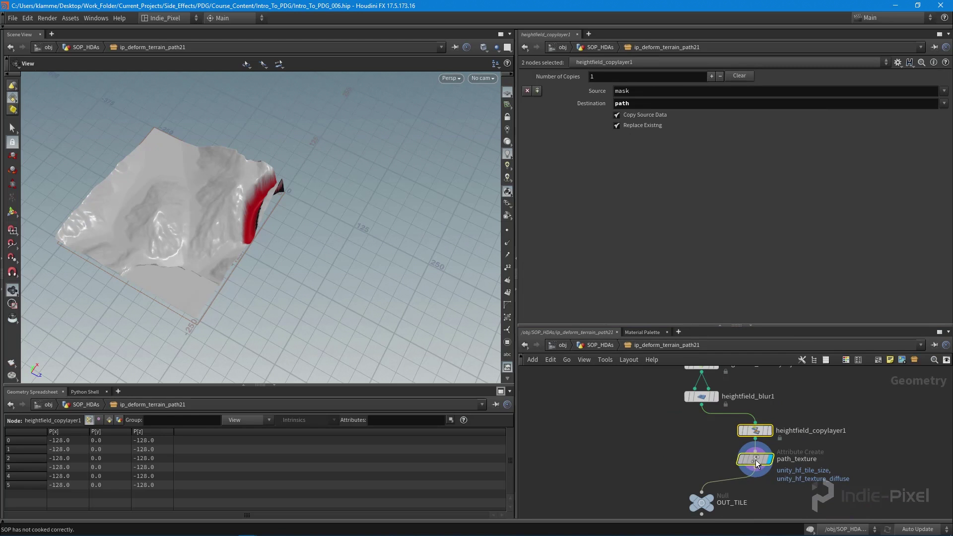
drag(704, 459, 701, 461)
click(748, 446)
scroll(749, 446, up, 4)
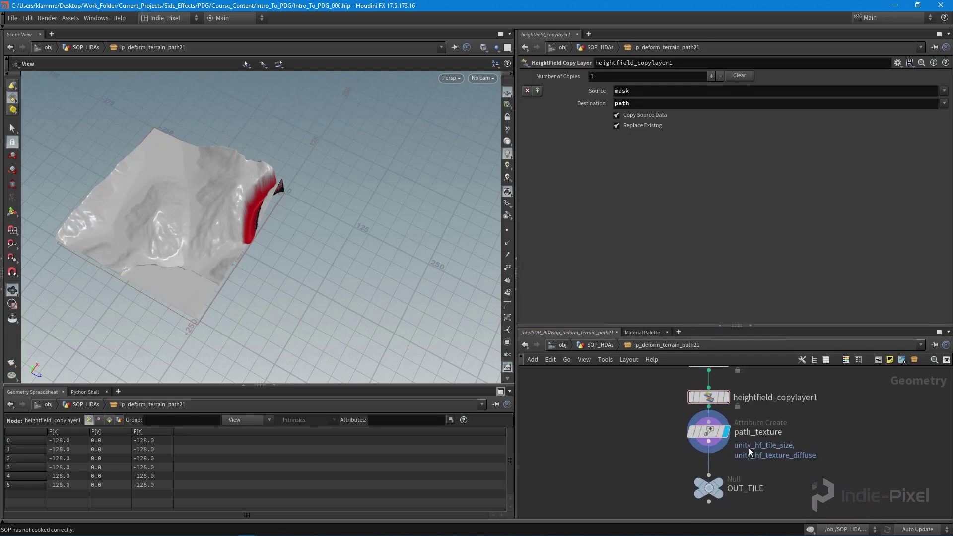
scroll(822, 406, down, 2)
drag(209, 219, 313, 149)
drag(264, 251, 256, 293)
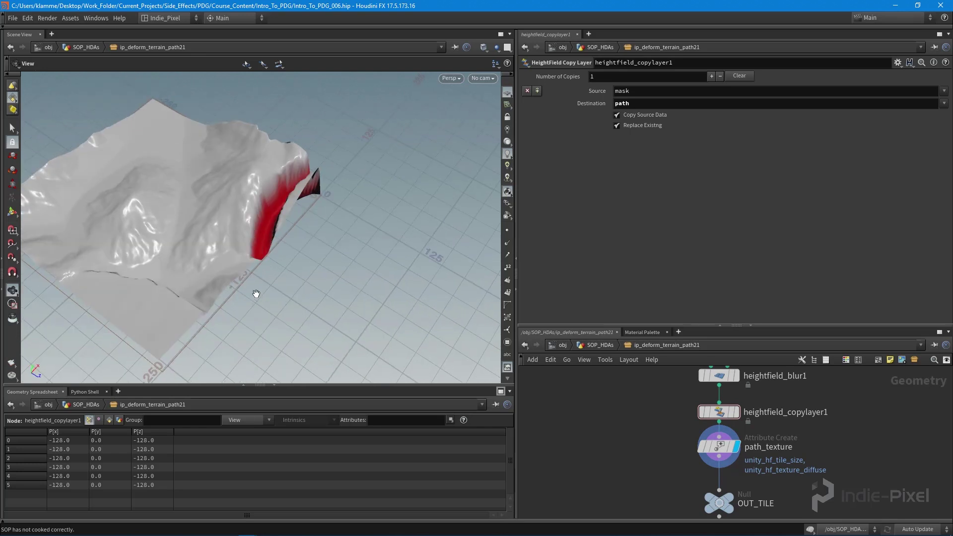
Step: Inspect path_texture's node info, then go up to the SOP_HDAs network
click(721, 453)
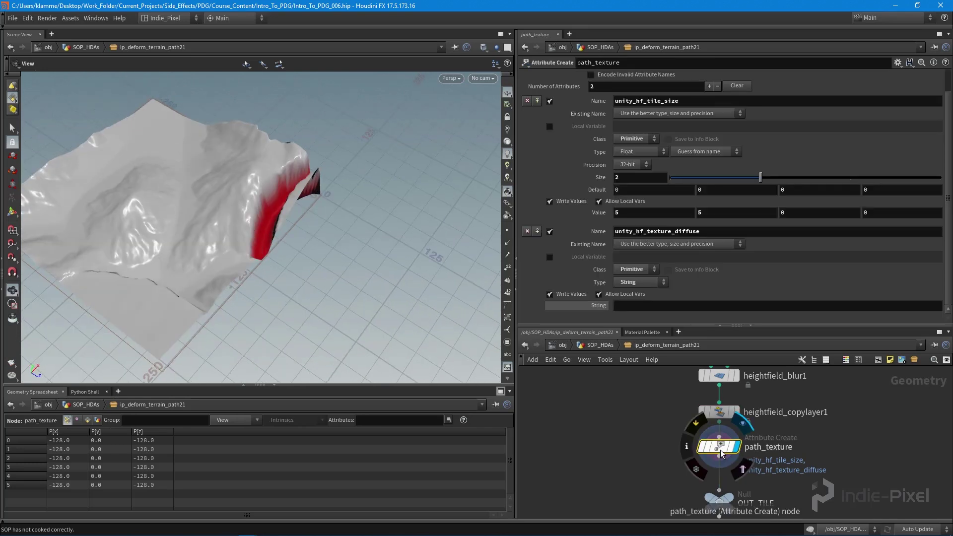
click(682, 445)
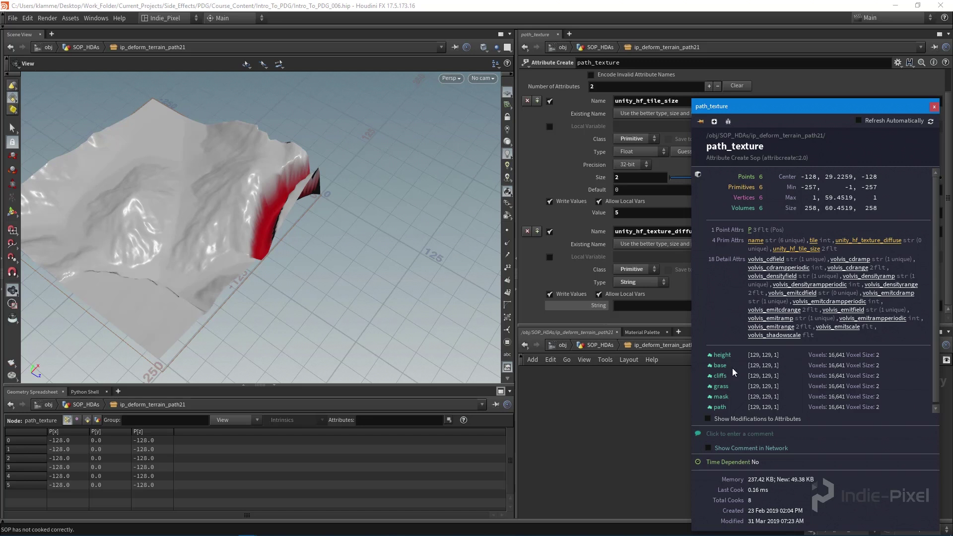
scroll(751, 384, down, 1)
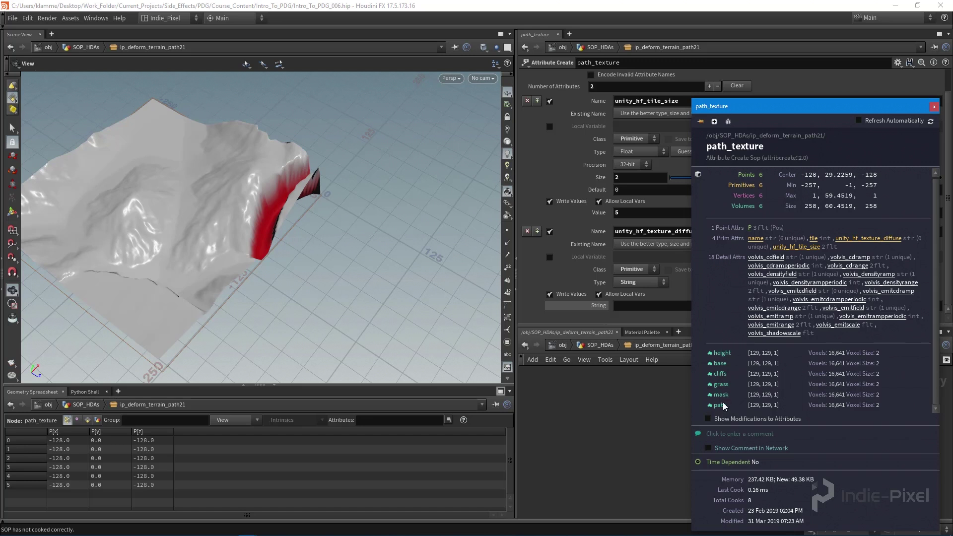
click(934, 106)
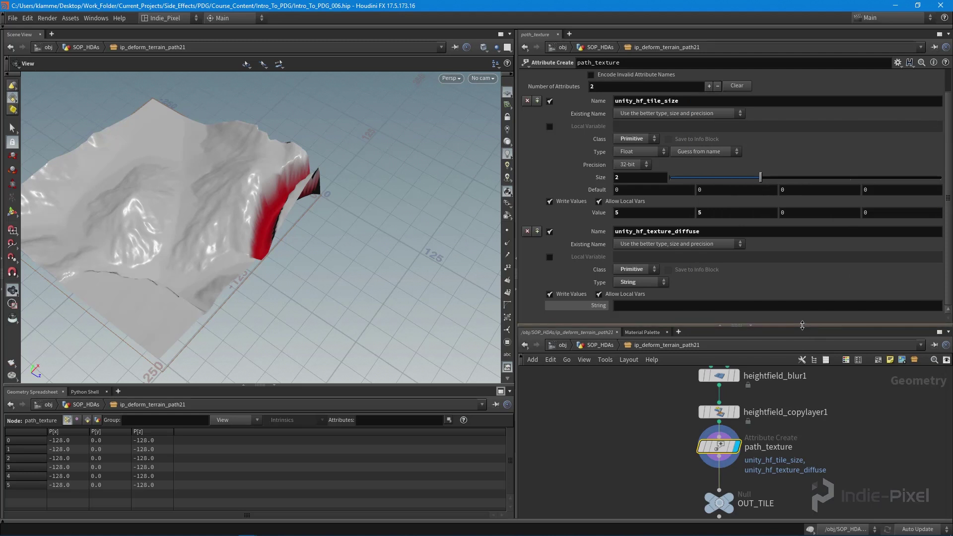
drag(801, 325, 804, 196)
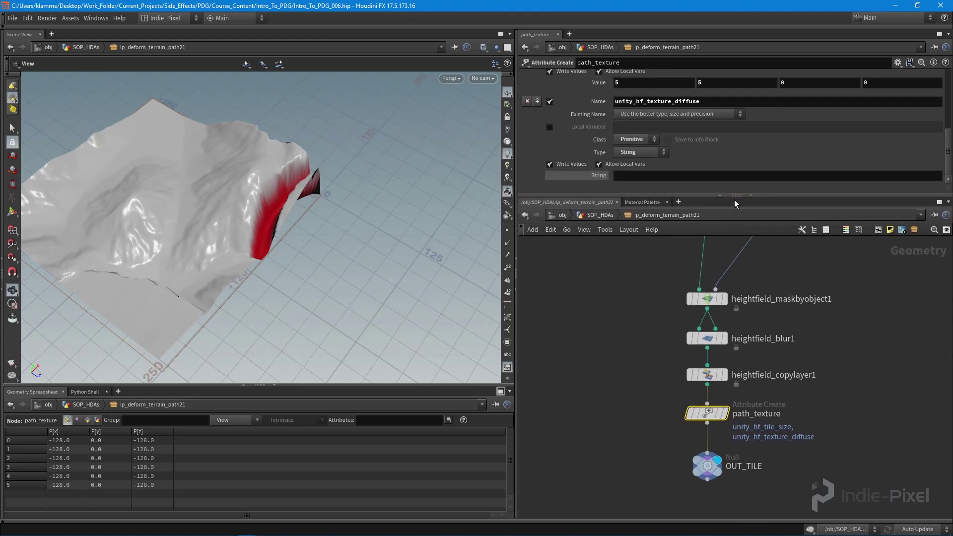
drag(765, 196, 764, 273)
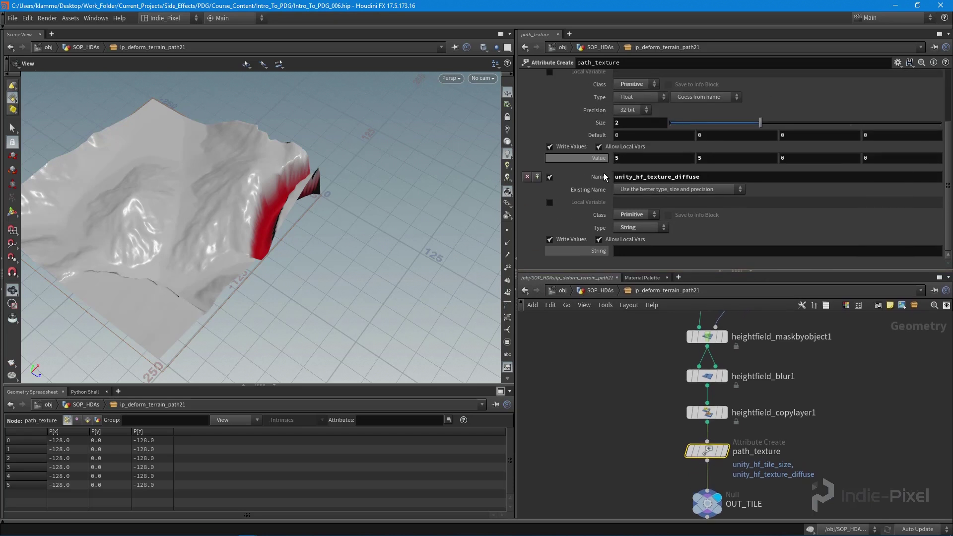
key(u)
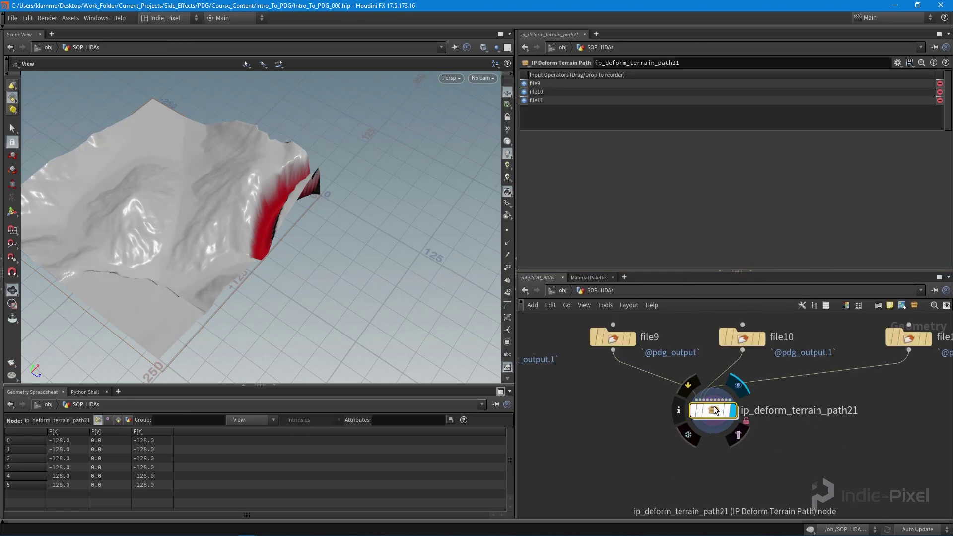
Step: Open the Type Properties of ip_deform_terrain_path21 and dive inside the asset
right_click(714, 405)
click(736, 529)
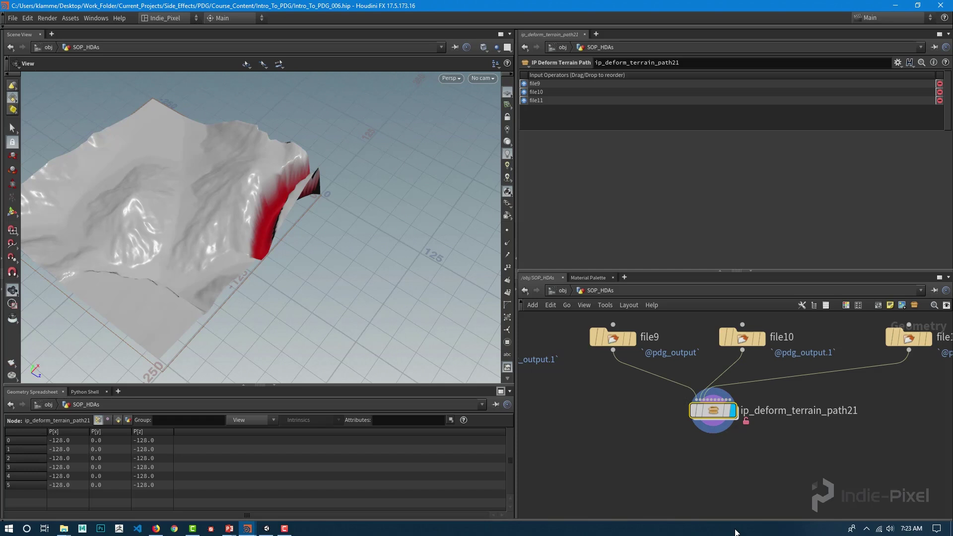
click(189, 204)
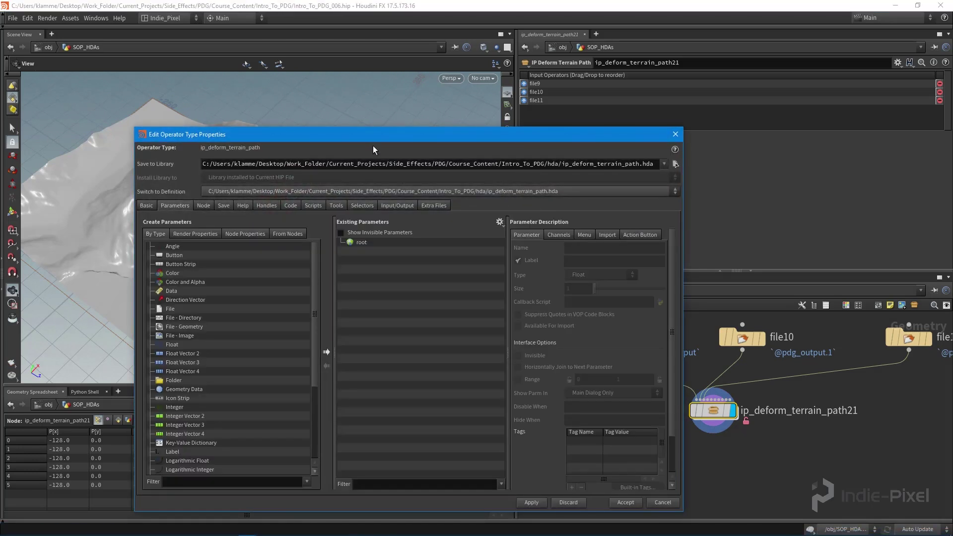
drag(381, 136, 222, 95)
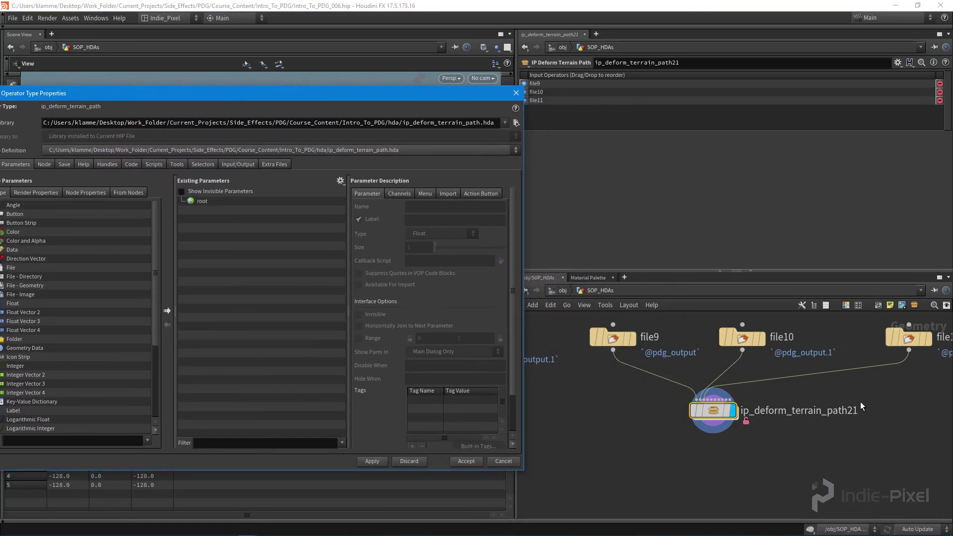
double_click(713, 410)
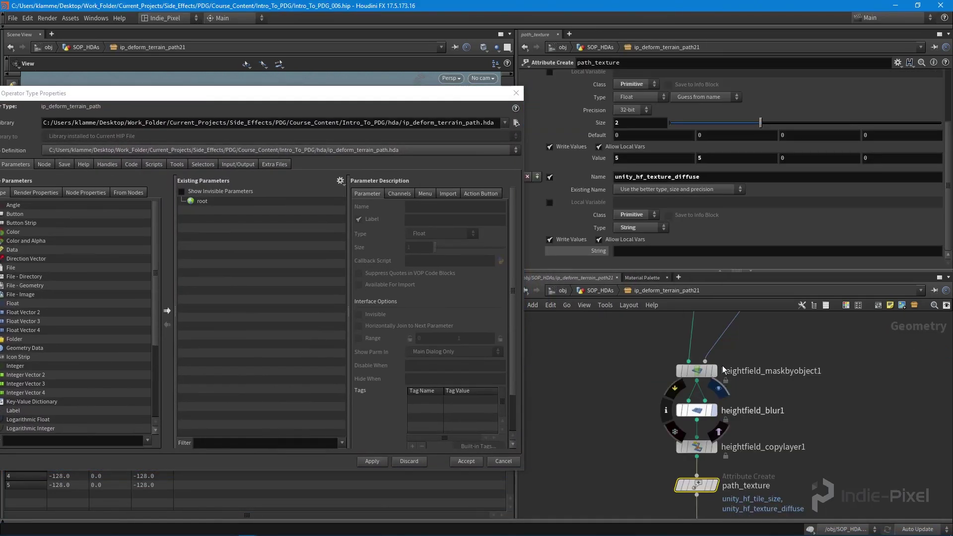
Step: Promote path_texture's tile size as 'Path Tile Rate' with a range minimum of 1
right_click(623, 158)
key(Escape)
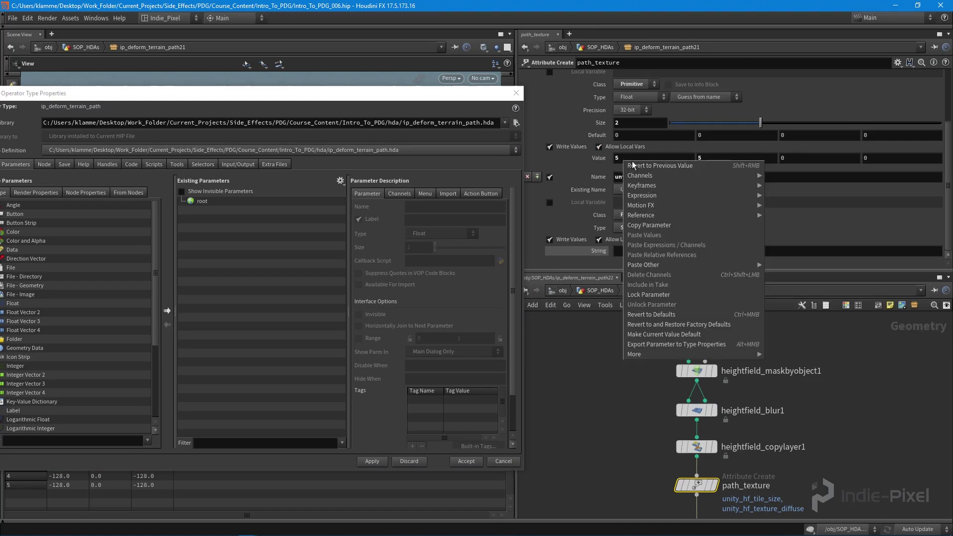
click(657, 223)
right_click(737, 161)
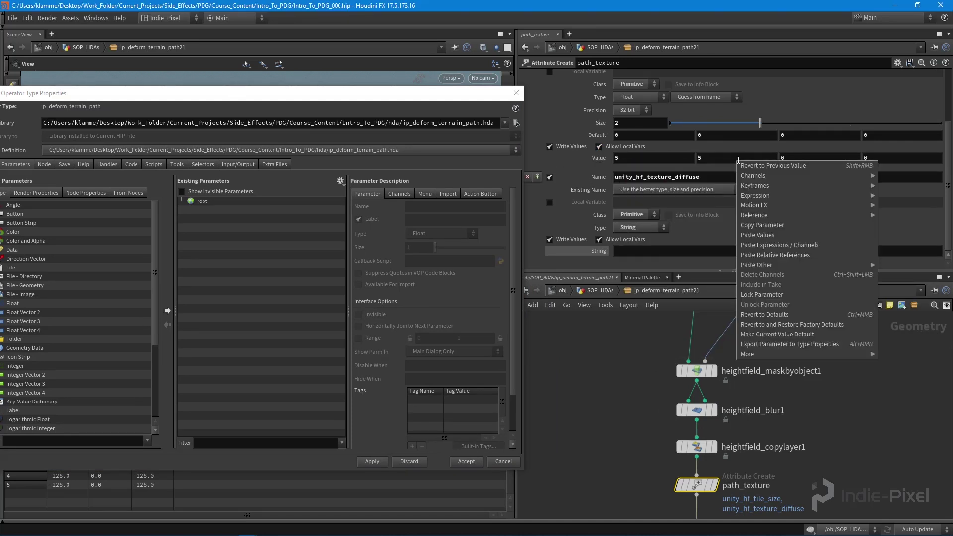
click(805, 254)
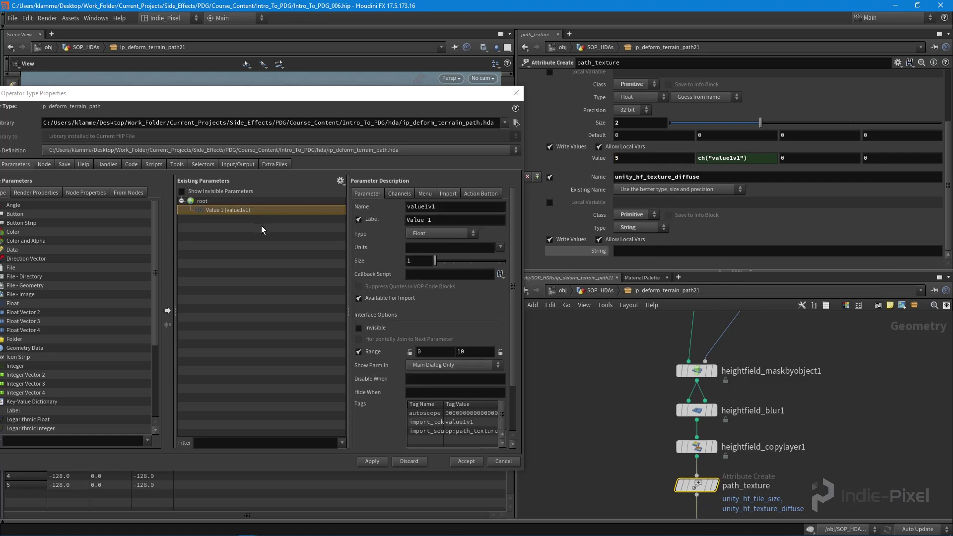
click(444, 221)
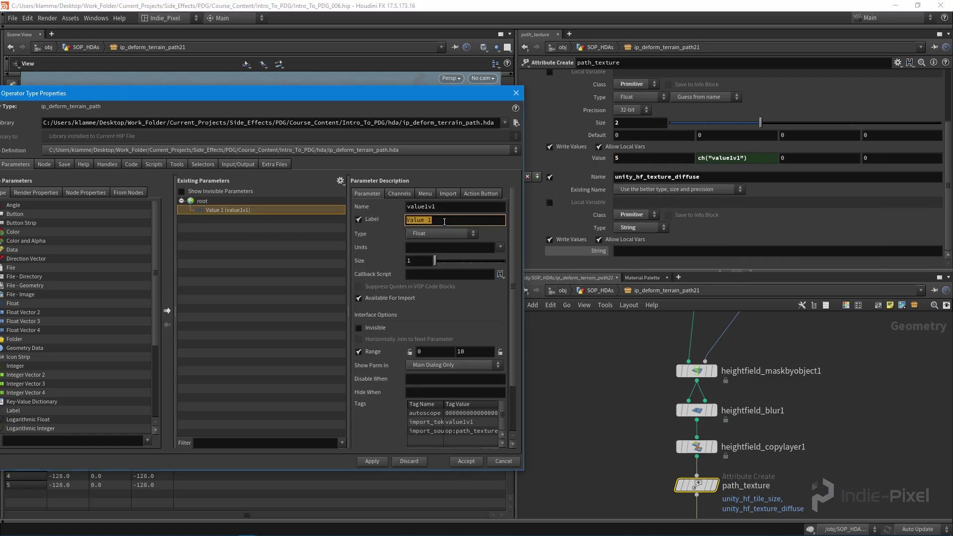
text(Path Tile Rate)
key(Return)
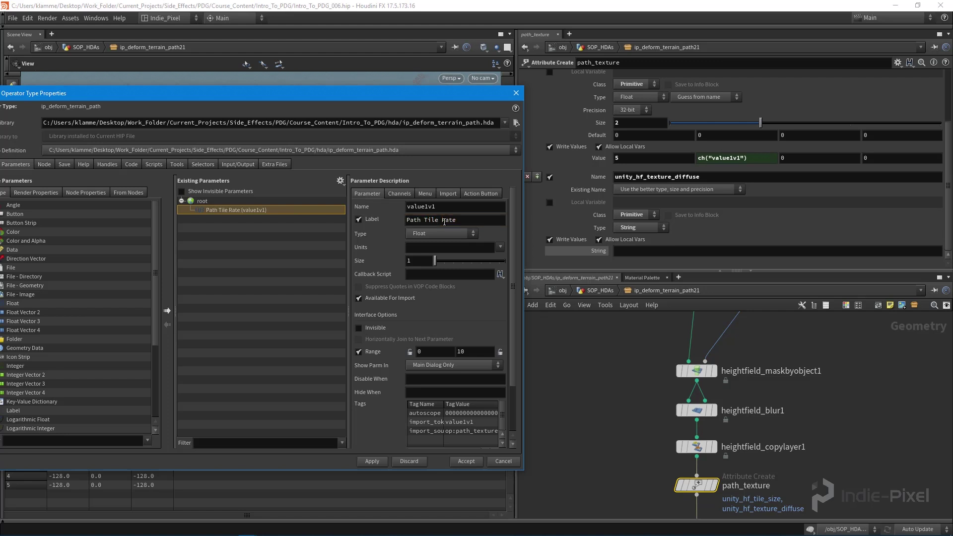
double_click(433, 350)
text(1)
key(Return)
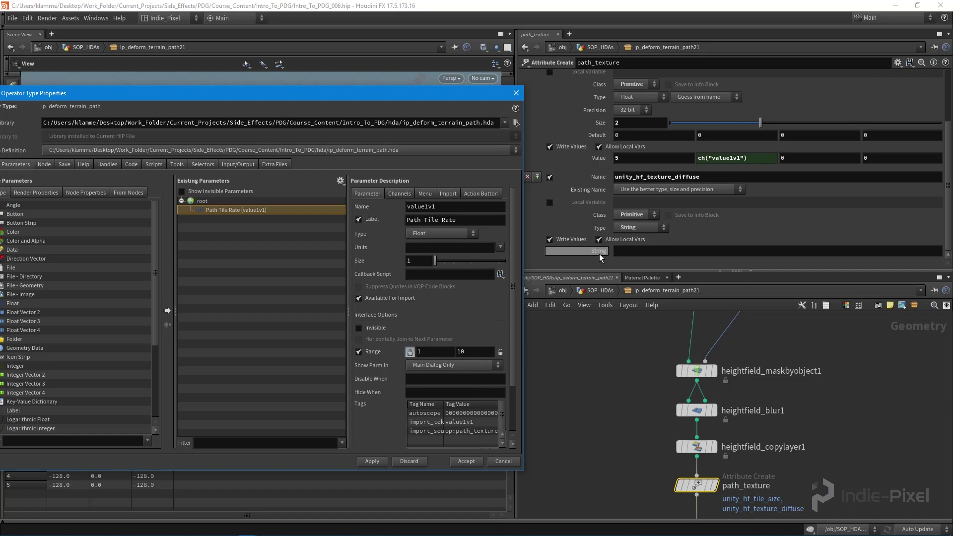
Step: Promote the texture String parameter as 'Path Texture Path'
drag(599, 254, 260, 218)
double_click(466, 221)
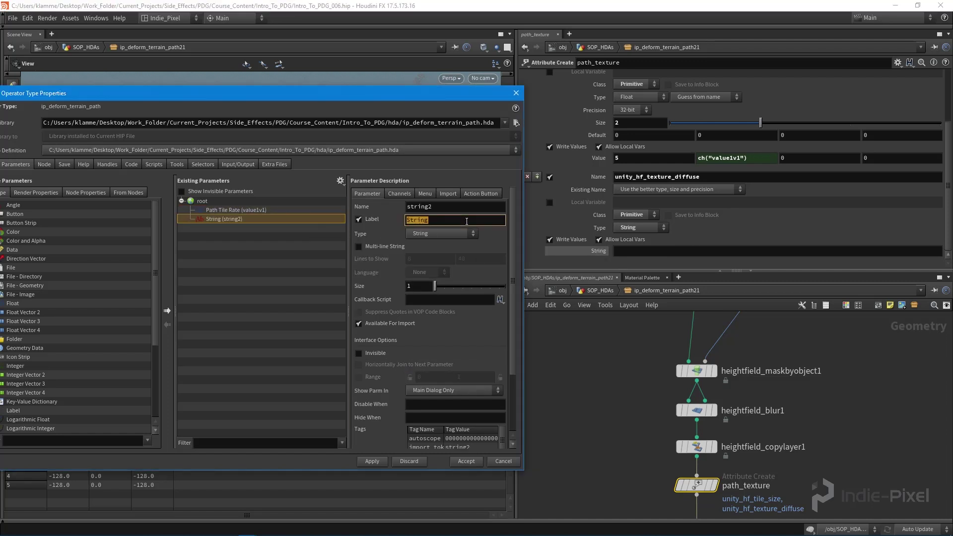
text(Path Texture Path)
key(Return)
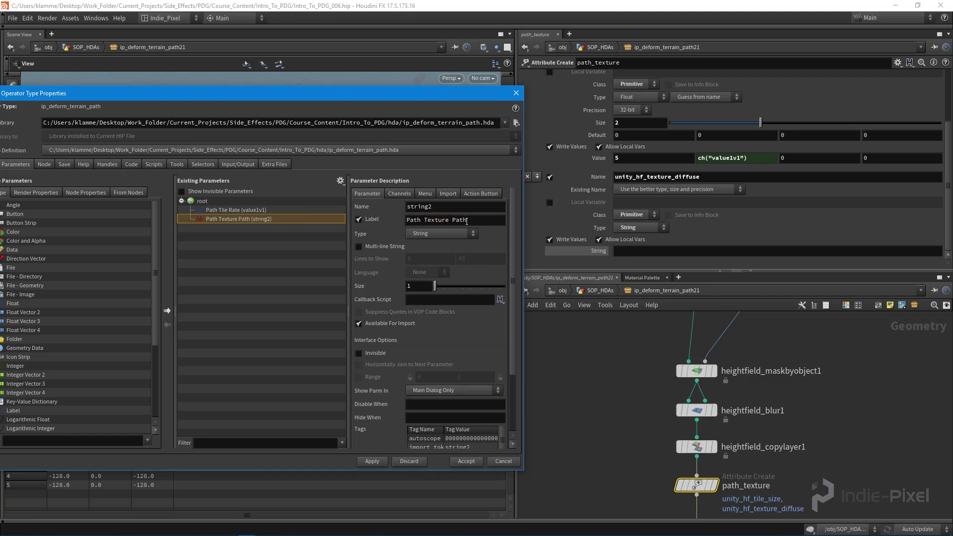
click(400, 194)
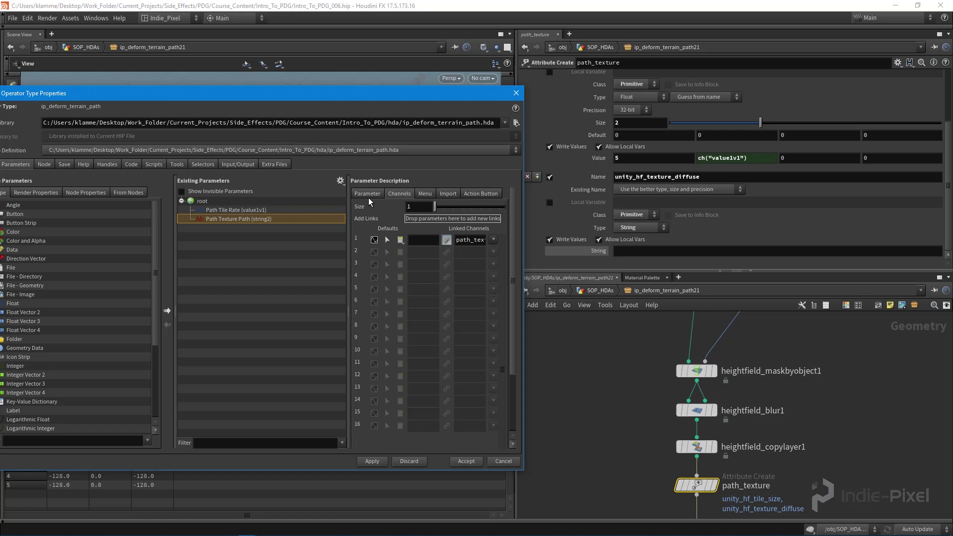
click(367, 194)
Step: Apply and accept the Type Properties changes, then return to SOP_HDAs
click(371, 462)
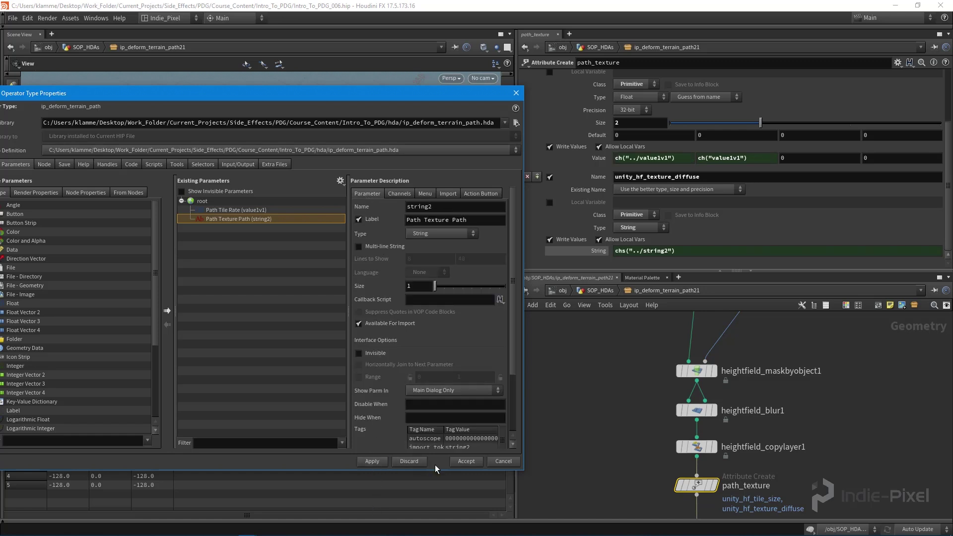
click(465, 460)
middle_drag(744, 496, 745, 362)
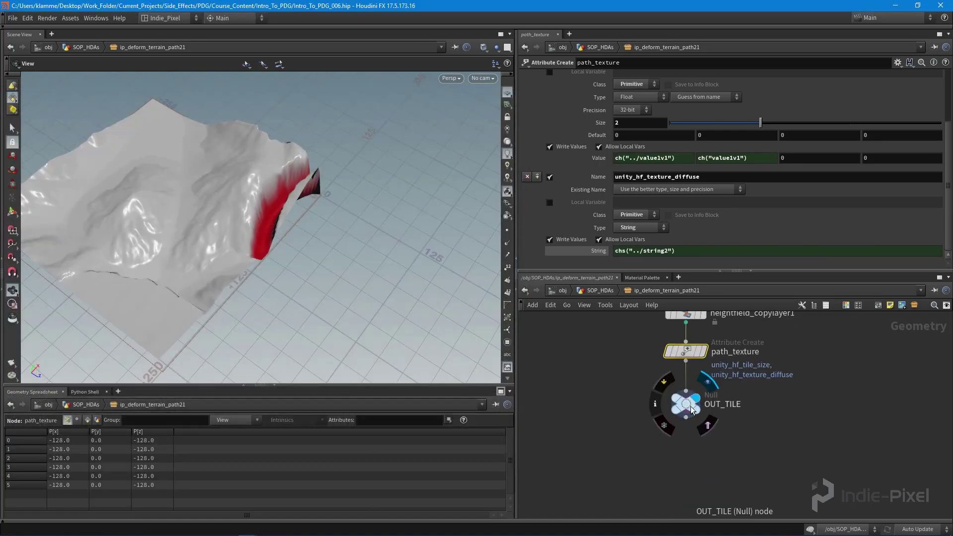
click(685, 403)
key(u)
Step: Review ip_deform_terrain_path21's node information and open its actions menu to save the type
right_click(717, 409)
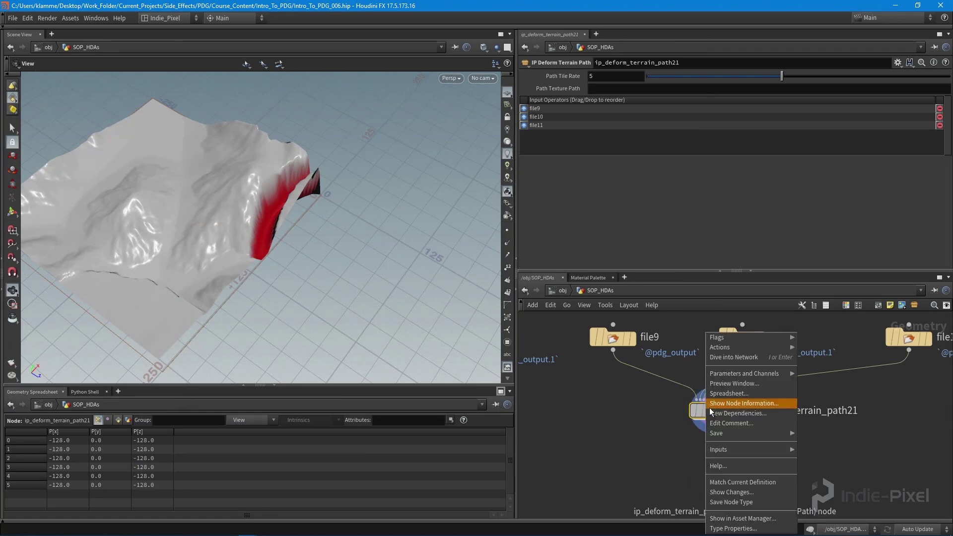
click(709, 405)
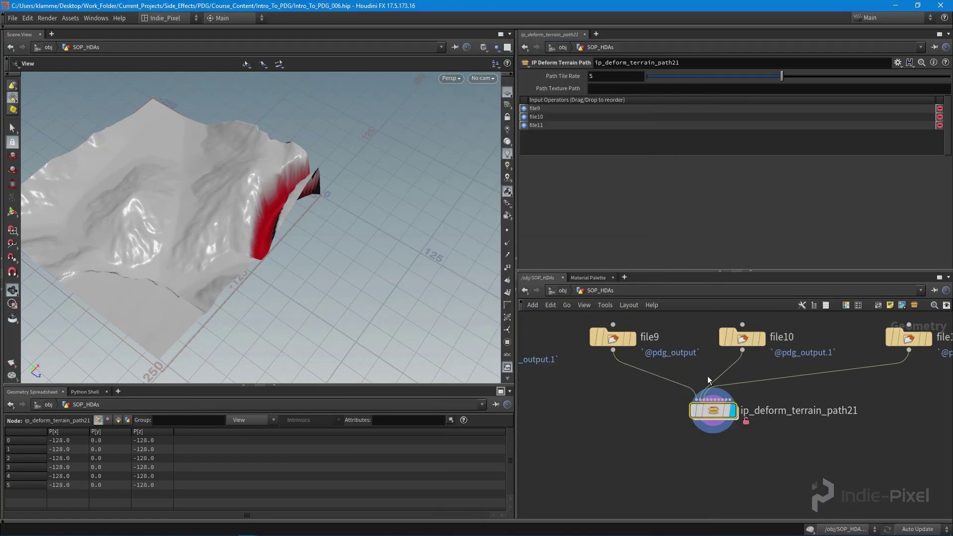
middle_click(713, 409)
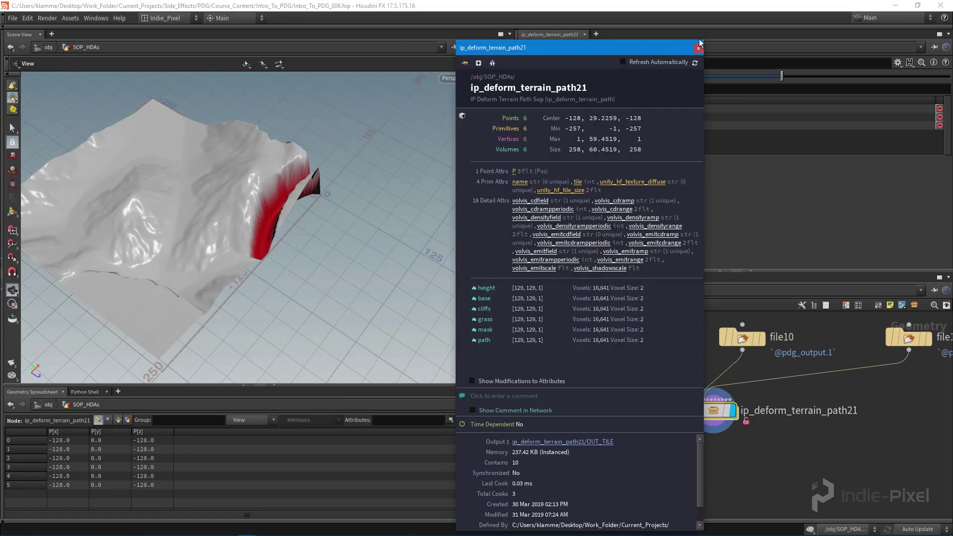
click(698, 47)
right_click(714, 413)
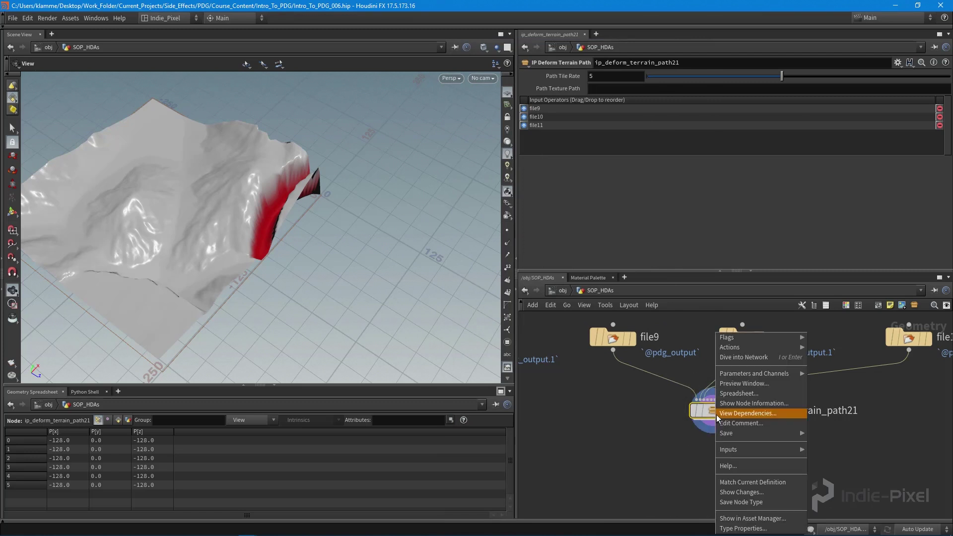
Step: Save the asset definition, then select deform_from_paths inside ip_level_creation_top1's topnet1
click(746, 502)
scroll(769, 462, down, 4)
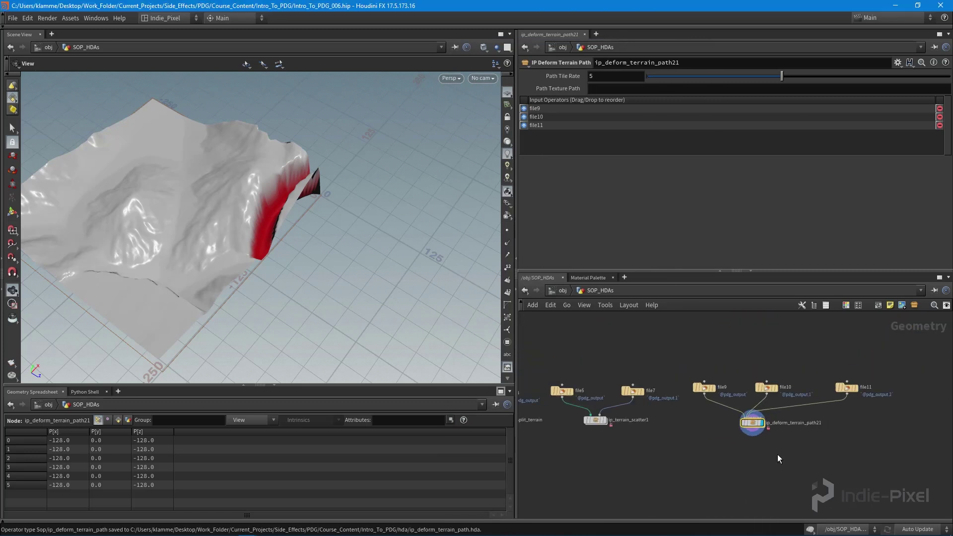
key(u)
scroll(746, 463, up, 3)
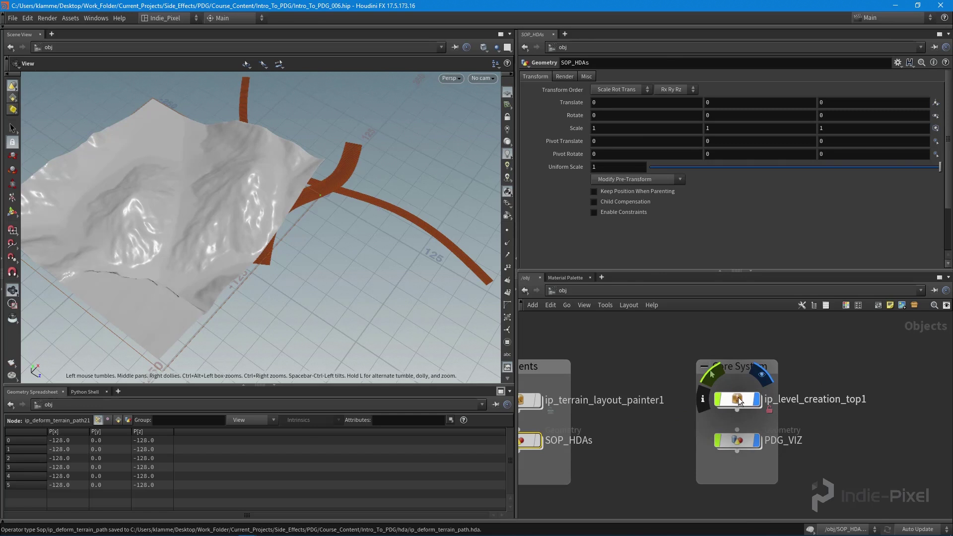
double_click(740, 342)
double_click(757, 413)
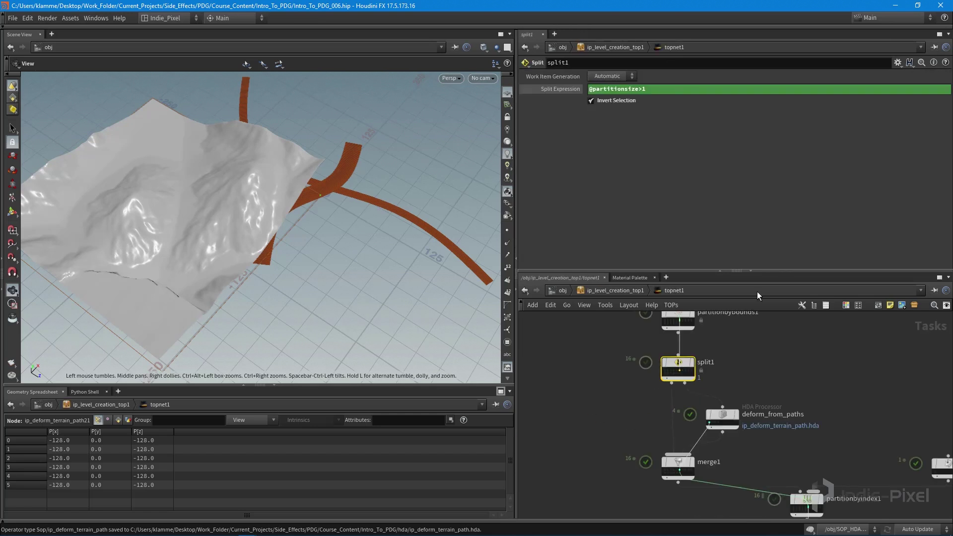
drag(772, 270, 772, 194)
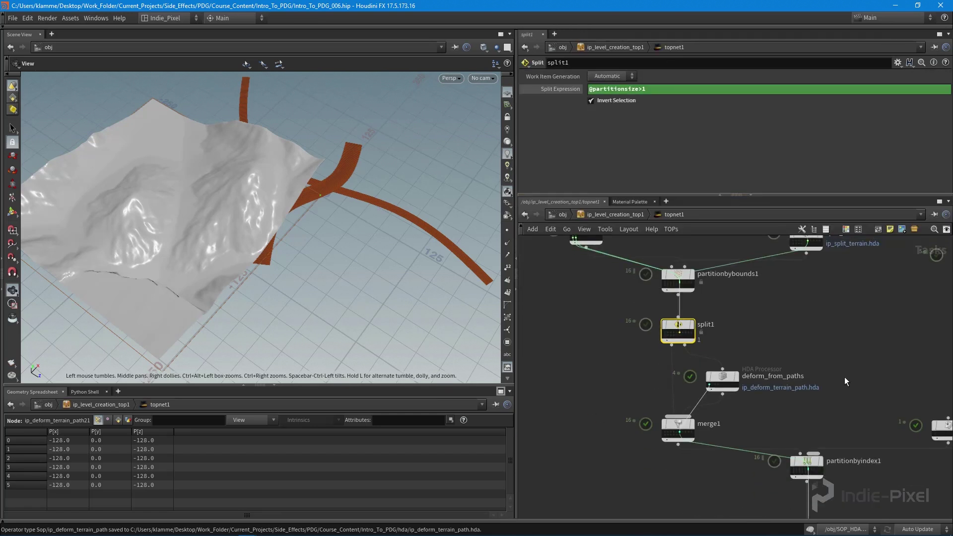
click(722, 378)
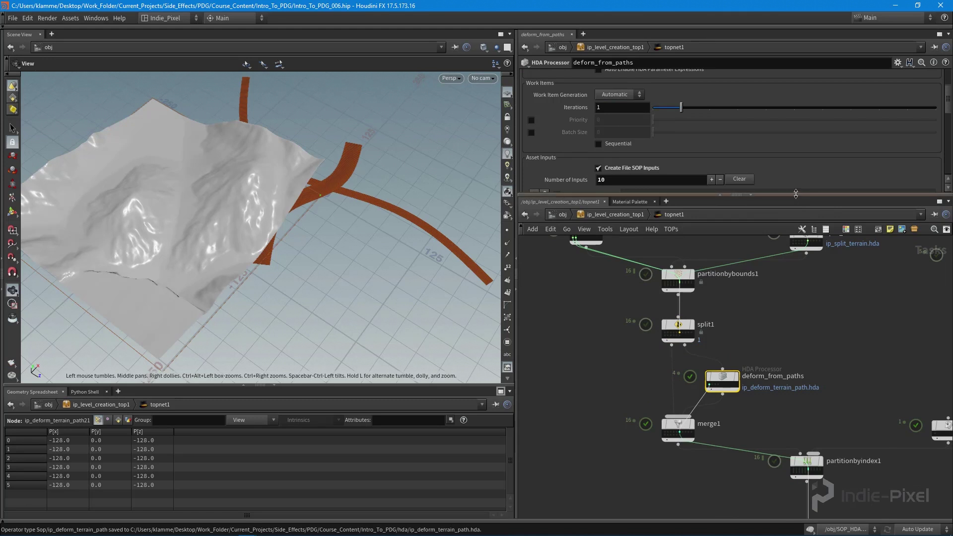
Step: Change deform_from_paths' HDA File path from $PDG_DIR to $JOB and reload its parameters
drag(795, 193, 795, 300)
scroll(773, 242, up, 3)
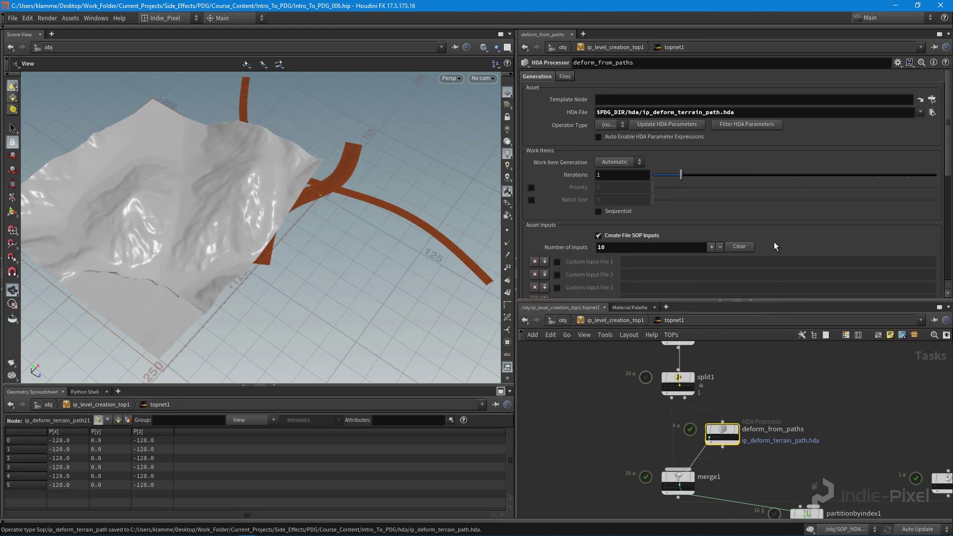
click(666, 126)
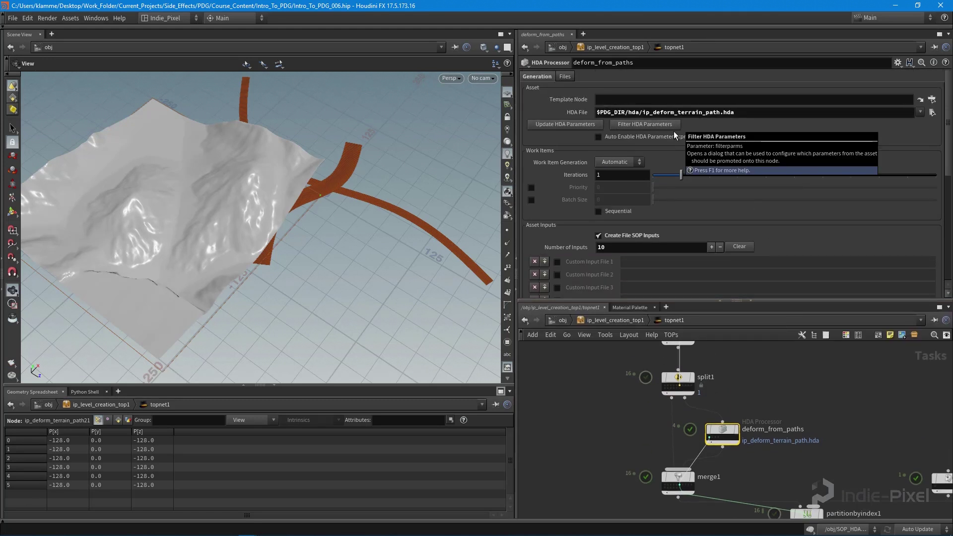
click(623, 111)
double_click(623, 111)
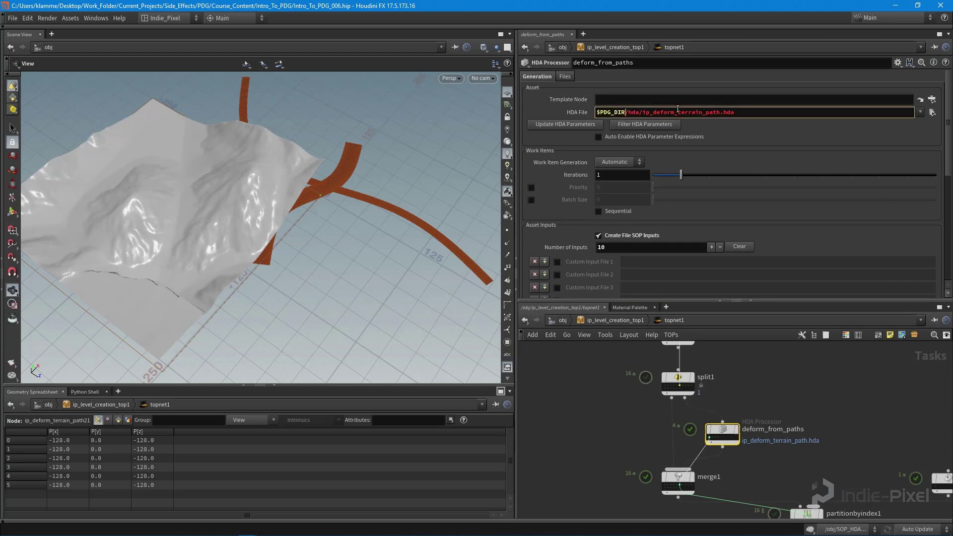
key(BackSpace)
text(JOB)
key(Return)
click(725, 121)
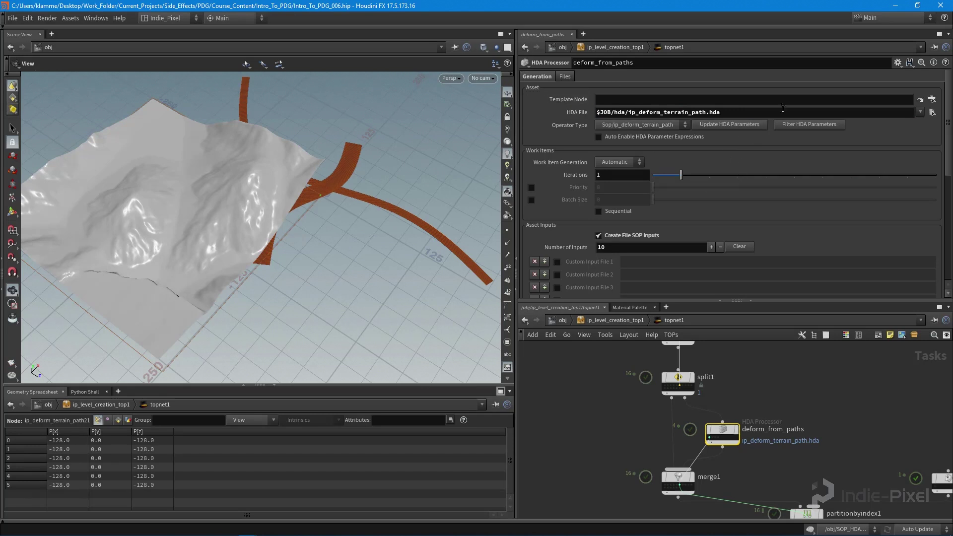
Step: Browse the HDA File to ip_deform_terrain_path.hda and refresh the processor's parameters
click(932, 112)
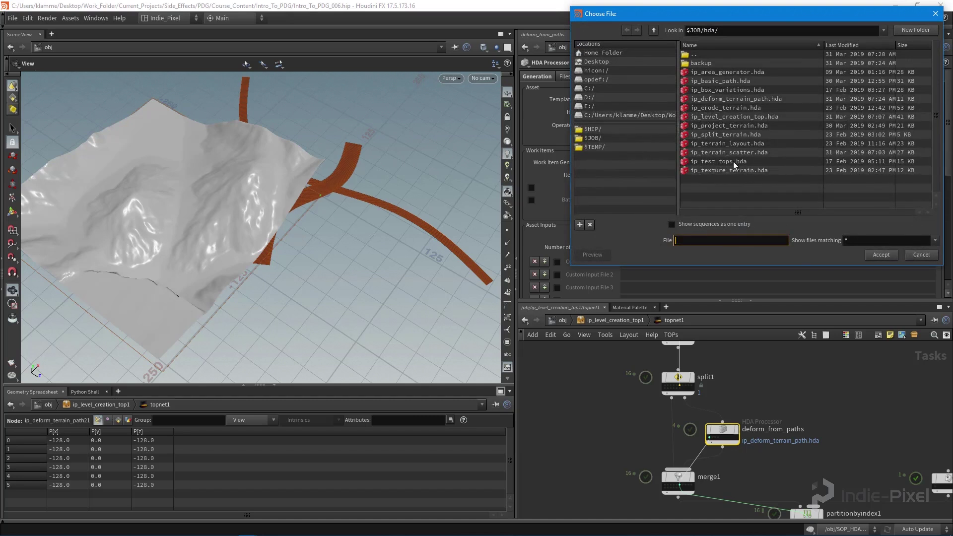
click(723, 99)
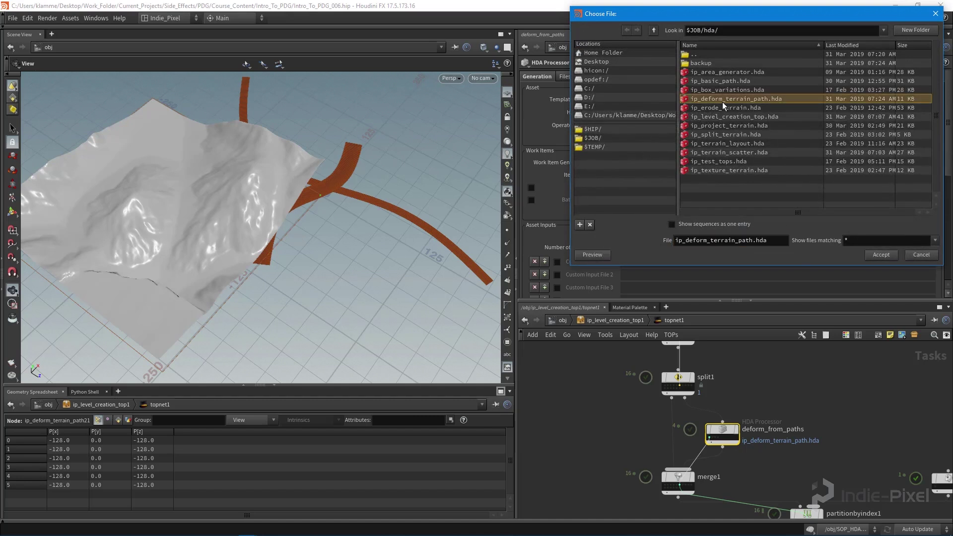
click(881, 255)
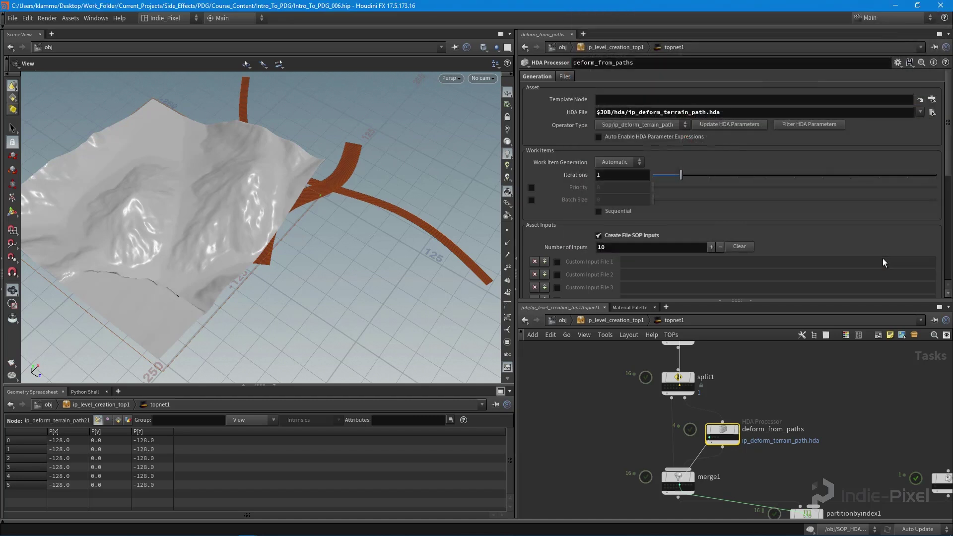
click(734, 124)
drag(780, 299, 778, 429)
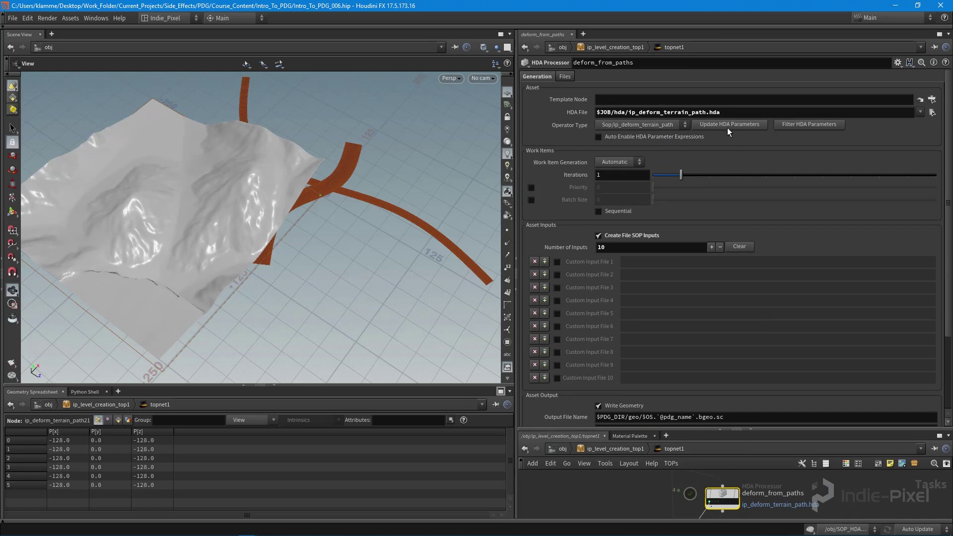
Step: Clear the HDA File path and load ip_deform_terrain_path.hda again from the file browser
drag(719, 113, 505, 113)
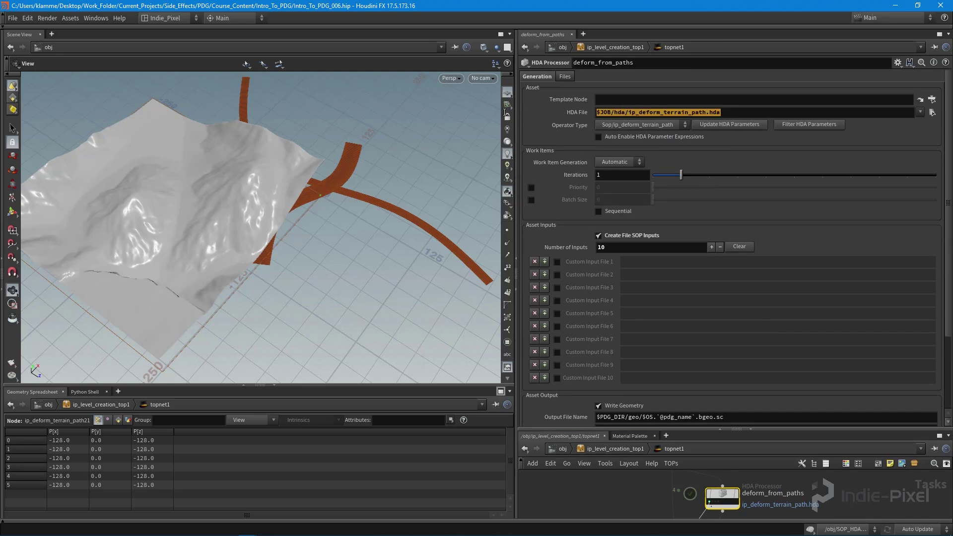
key(BackSpace)
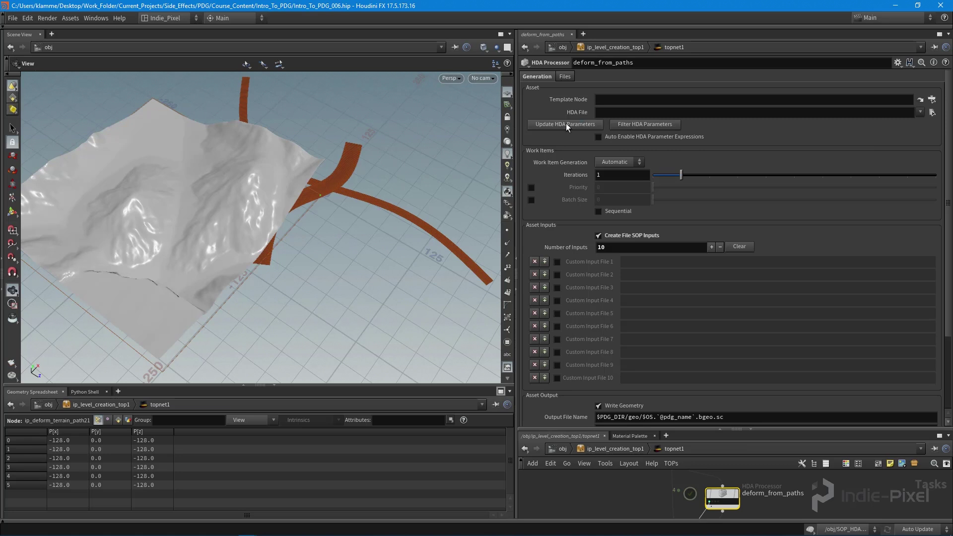
click(932, 113)
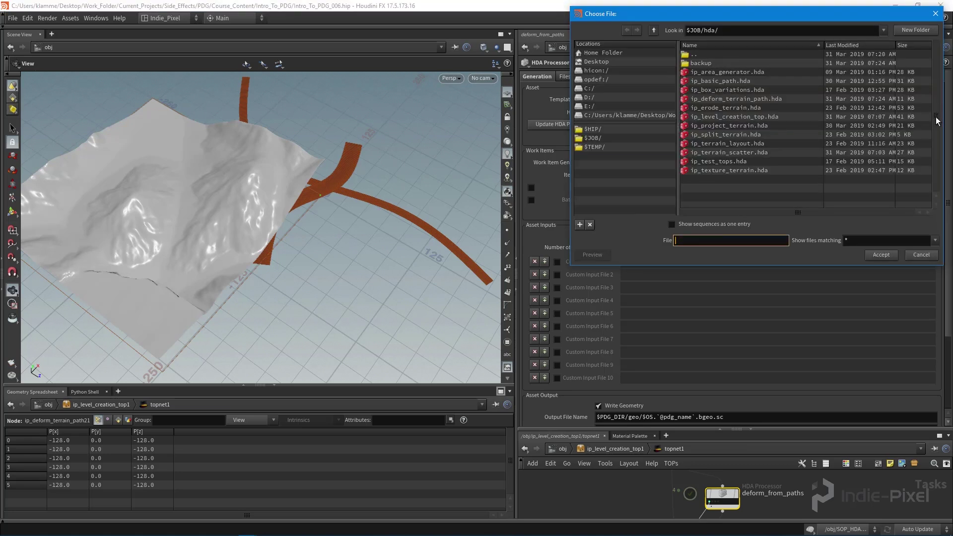
double_click(735, 98)
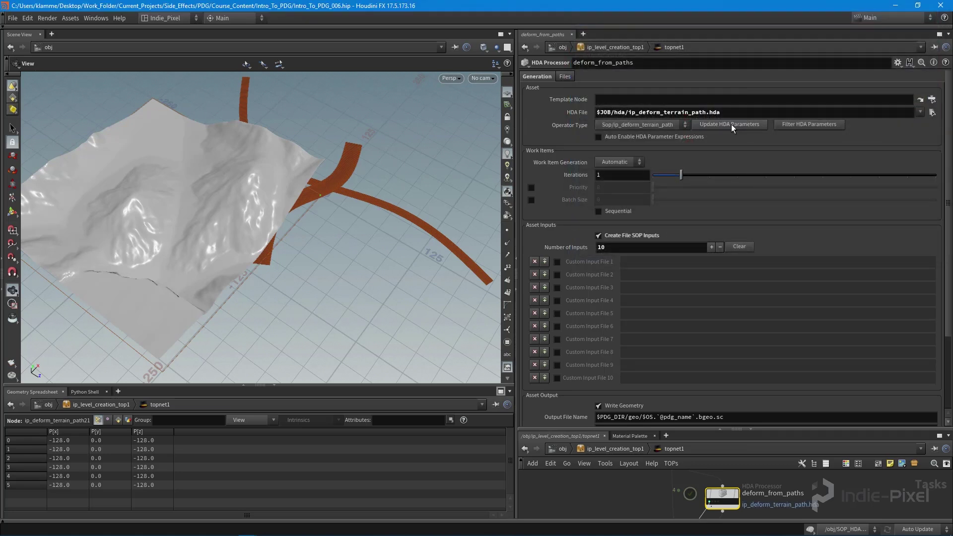
drag(813, 426, 814, 219)
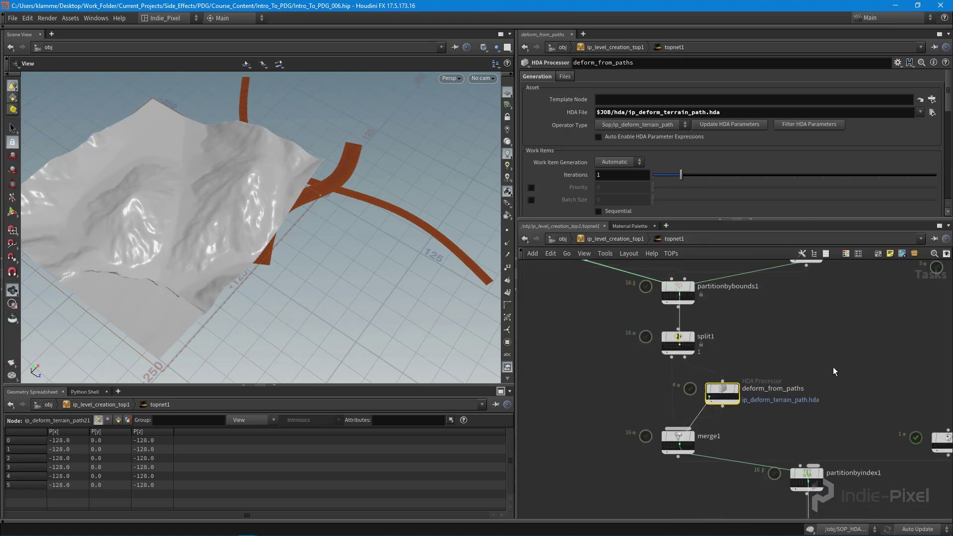
Step: Inside SOP_HDAs, save ip_deform_terrain_path21's node type to its .hda file
key(u)
key(u)
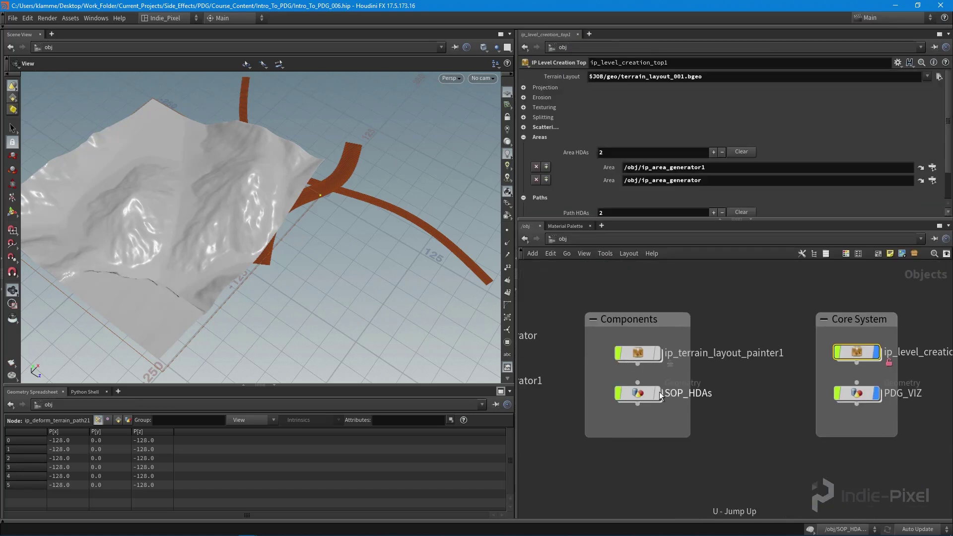
double_click(643, 395)
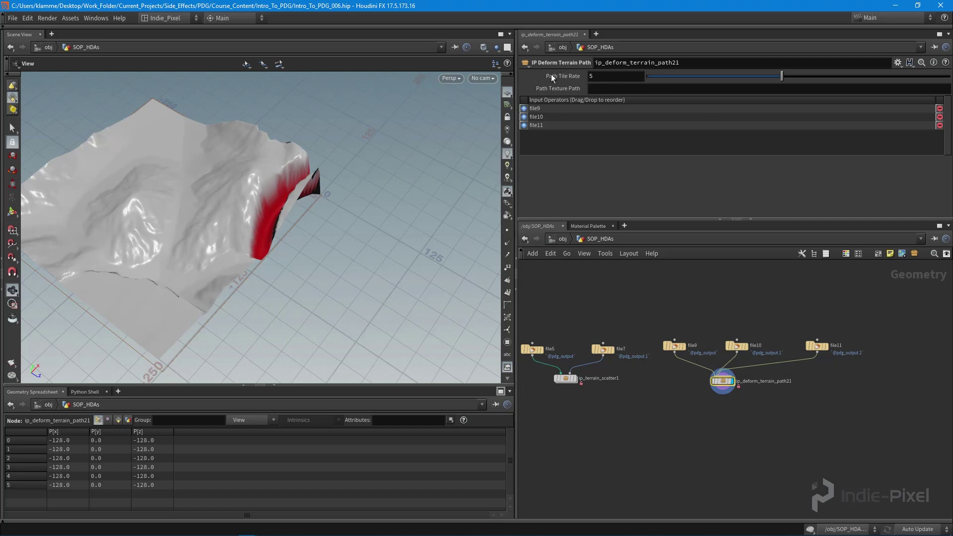
scroll(725, 380, up, 5)
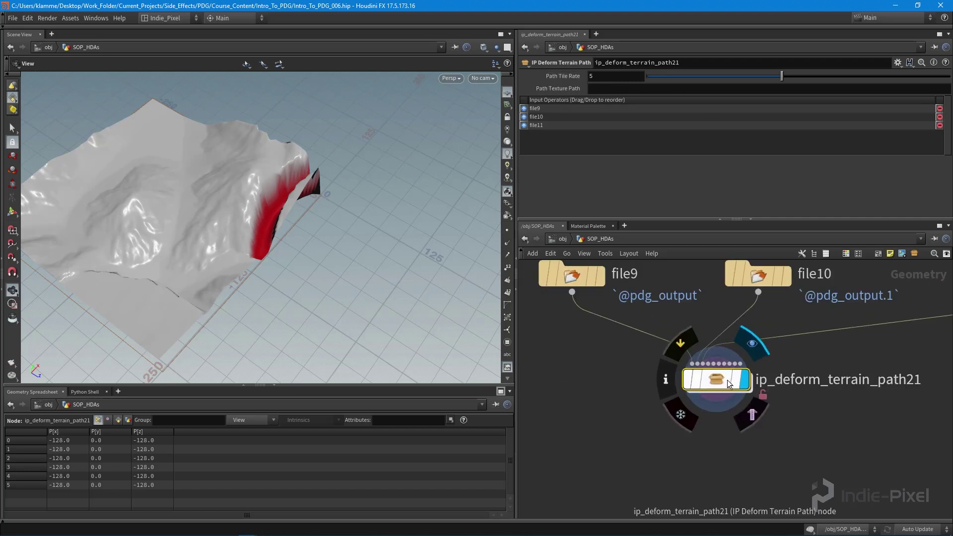
right_click(722, 379)
click(751, 504)
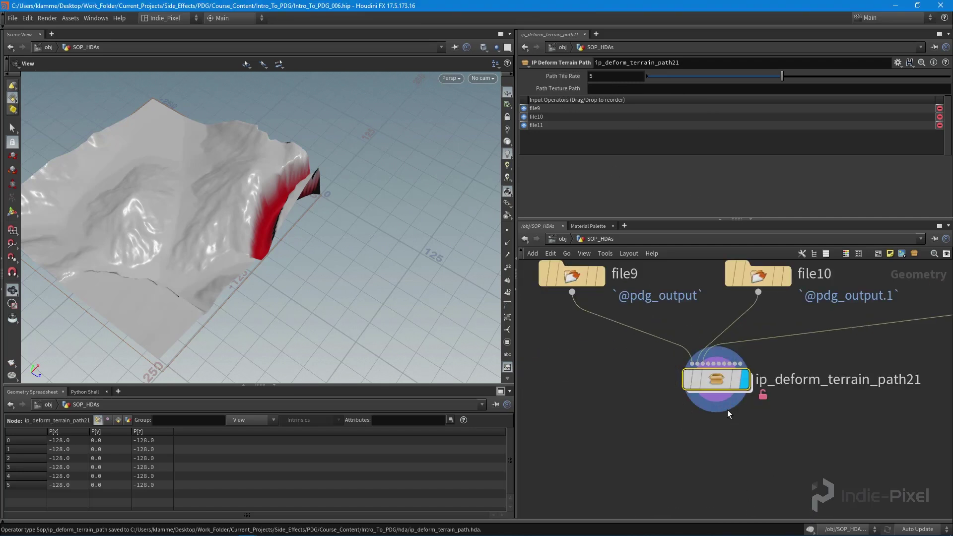
Step: Verify the ip_deform_terrain_path definition's file path in the Asset Manager, then close it
right_click(722, 383)
click(751, 515)
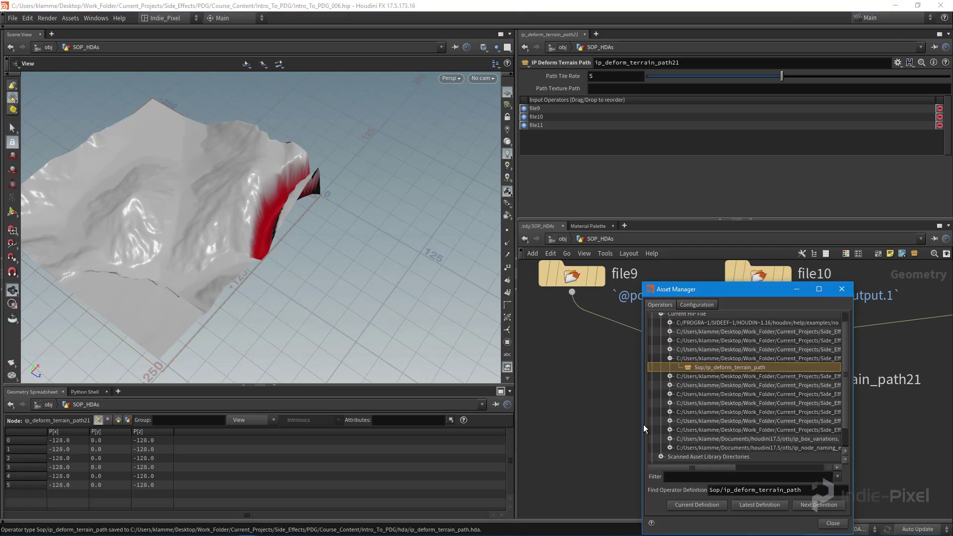
drag(643, 425, 402, 424)
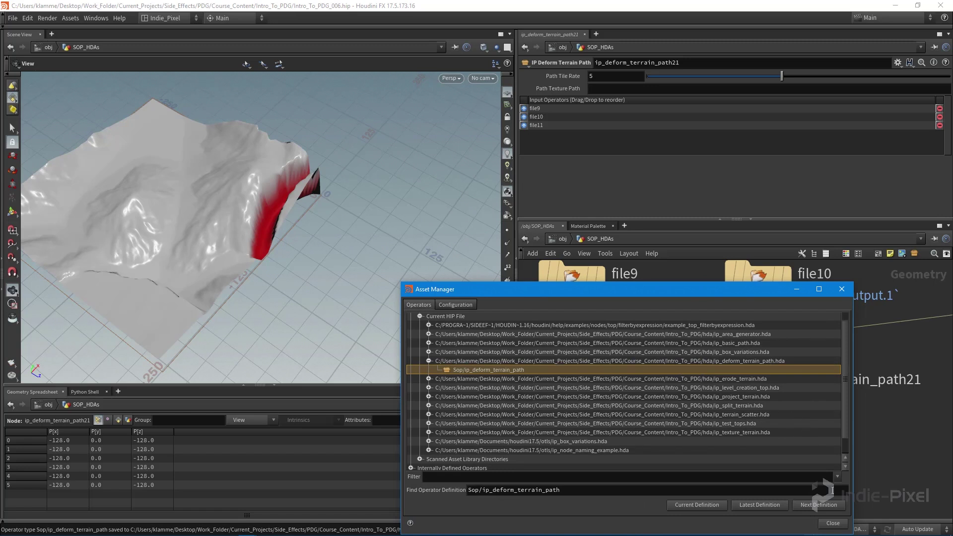
click(833, 522)
Step: Create an HDA Processor node in topnet1 and wire split1's output into it
scroll(769, 422, up, 2)
key(u)
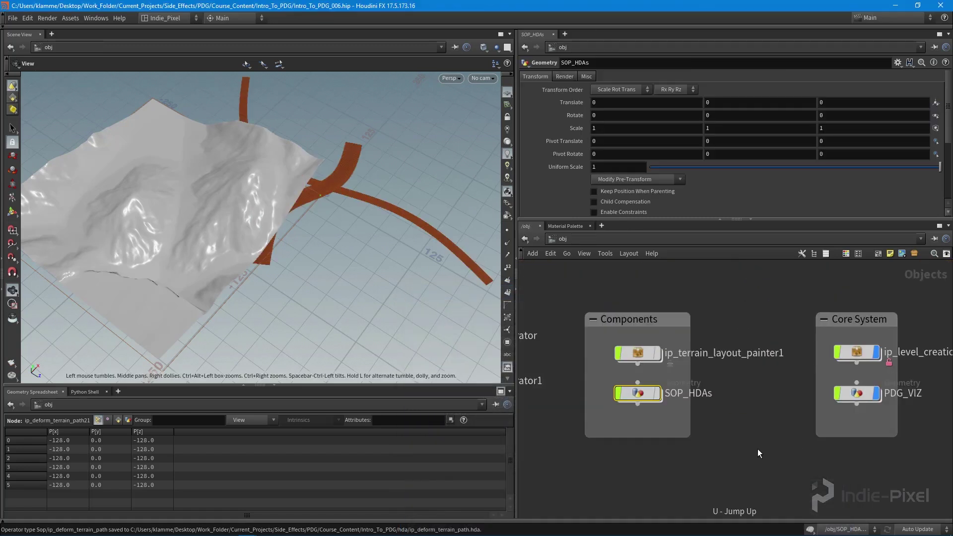
double_click(715, 335)
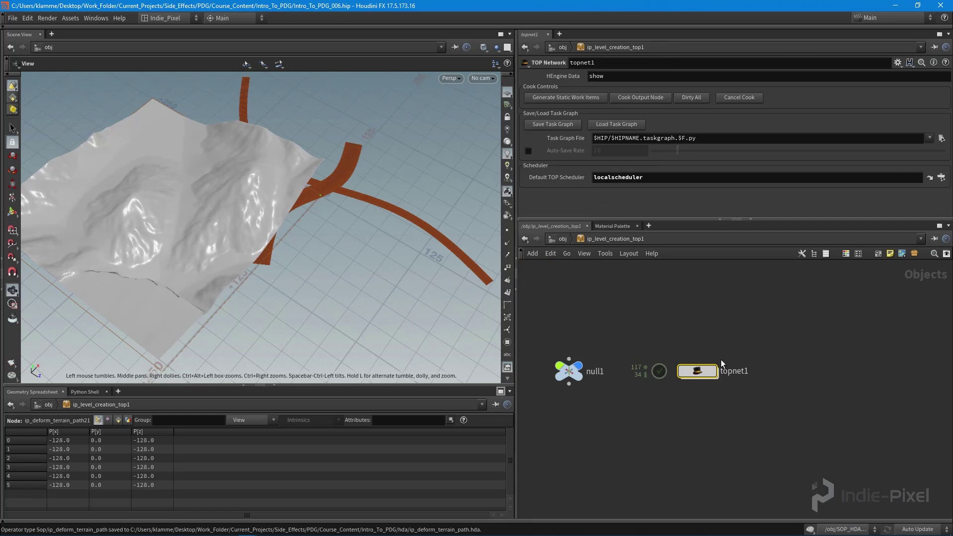
double_click(705, 370)
middle_drag(746, 444, 604, 502)
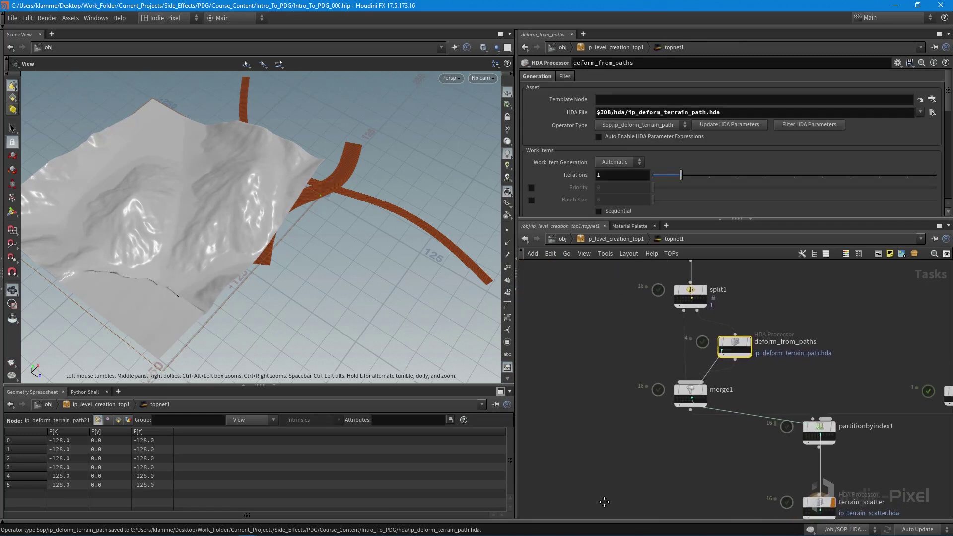
key(Tab)
text(h)
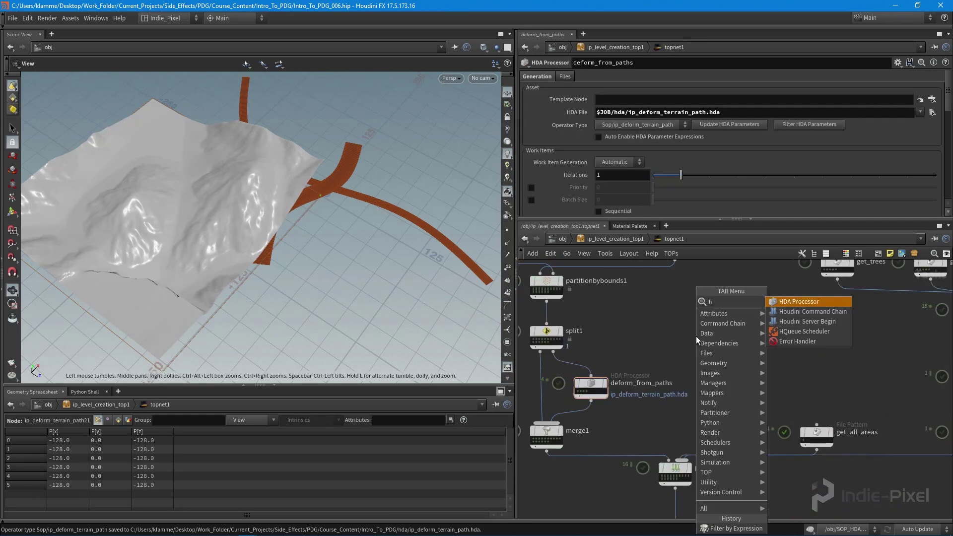
key(Return)
click(696, 335)
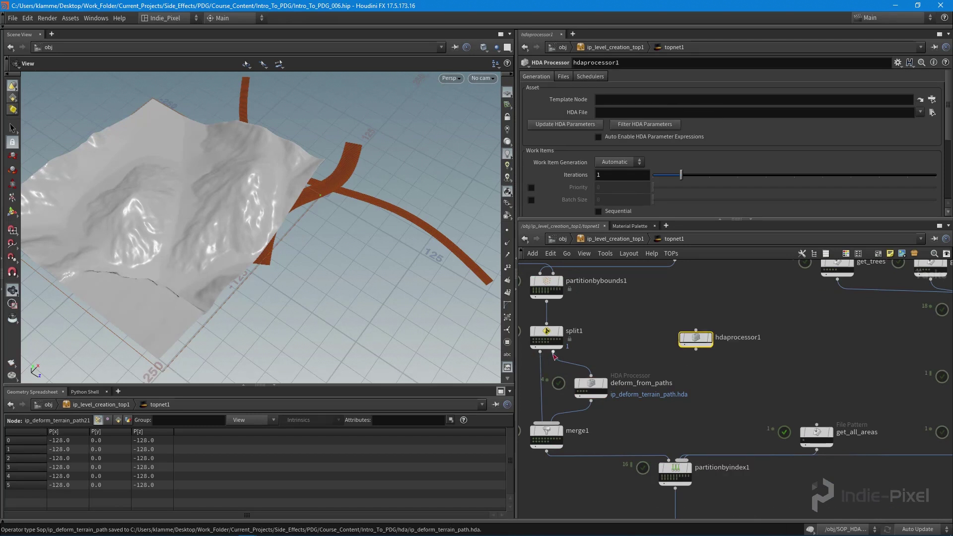
drag(553, 353, 694, 363)
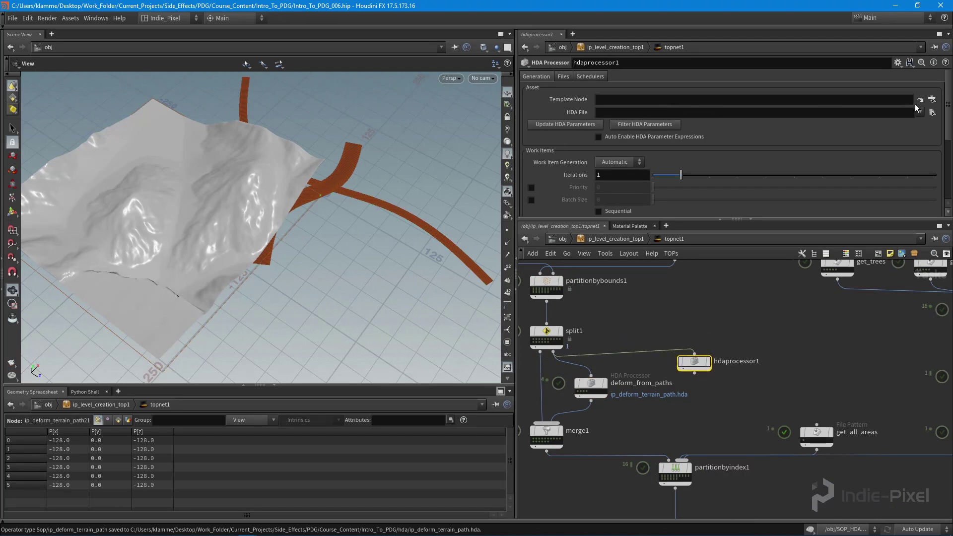
Step: Load ip_deform_terrain_path.hda into hdaprocessor1 and show its HDA Parameters (Path Tile Rate 5)
click(932, 112)
double_click(727, 99)
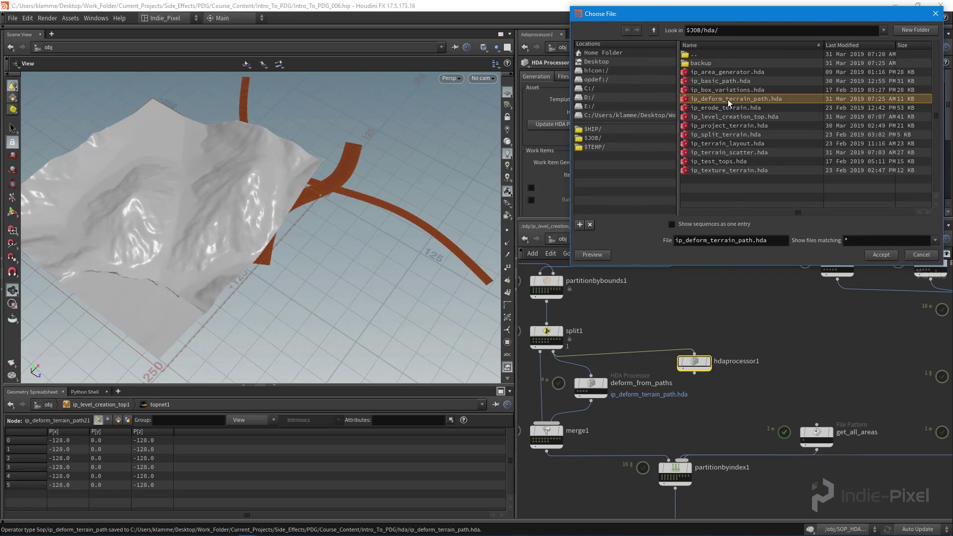
click(634, 77)
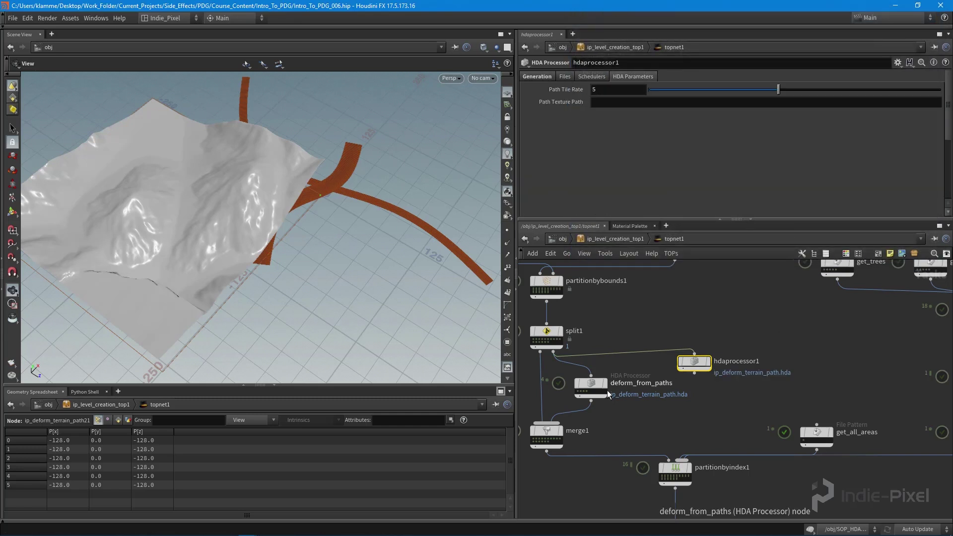
Step: Dirty the work items of the deform_from_paths node
click(587, 387)
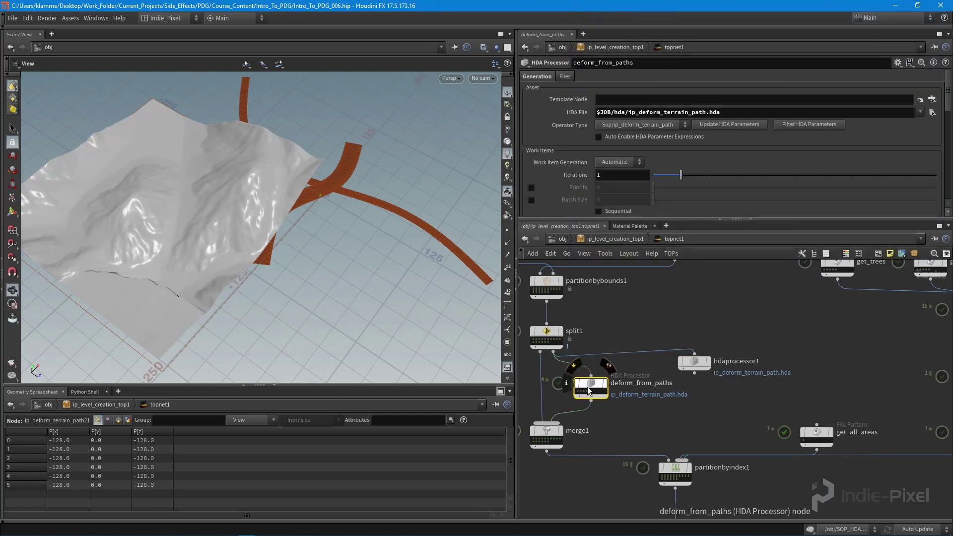
key(ctrl+shift+Delete)
click(694, 420)
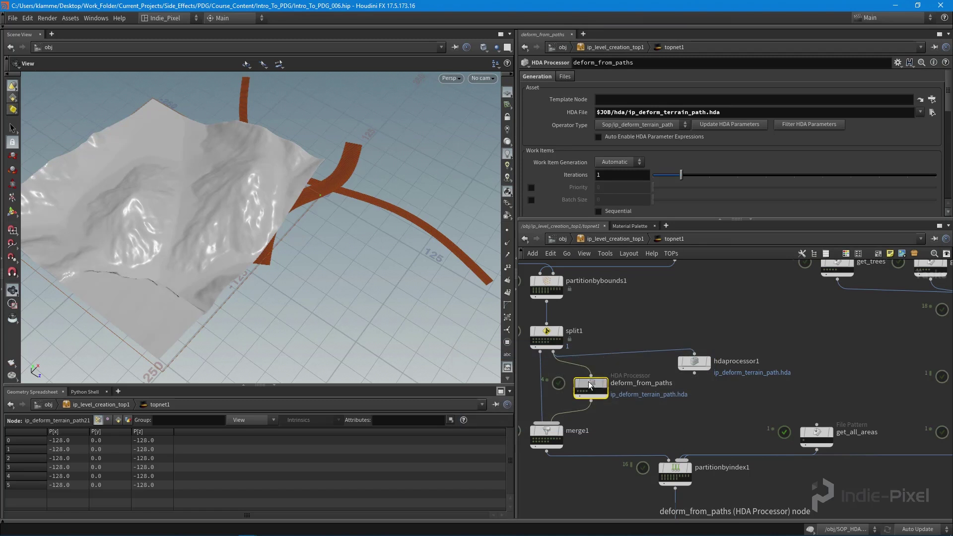
right_click(588, 386)
click(619, 367)
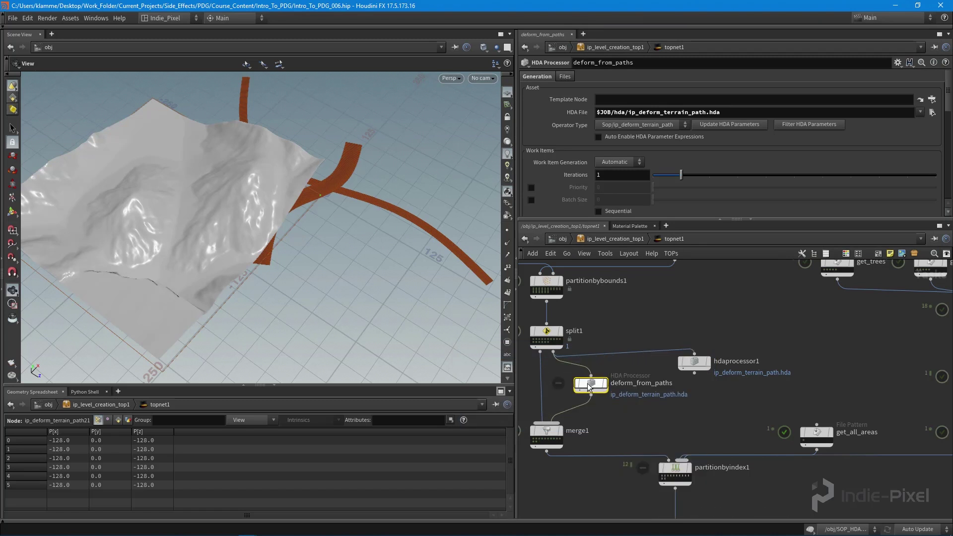
Step: Clear deform_from_paths' HDA File and reload ip_deform_terrain_path.hda through the browser
double_click(739, 112)
key(BackSpace)
key(Return)
click(932, 112)
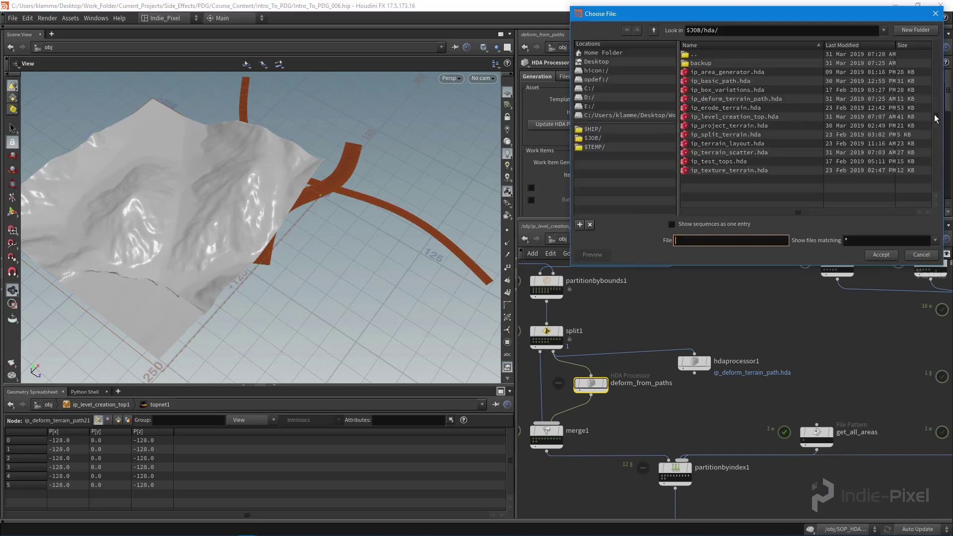
double_click(737, 99)
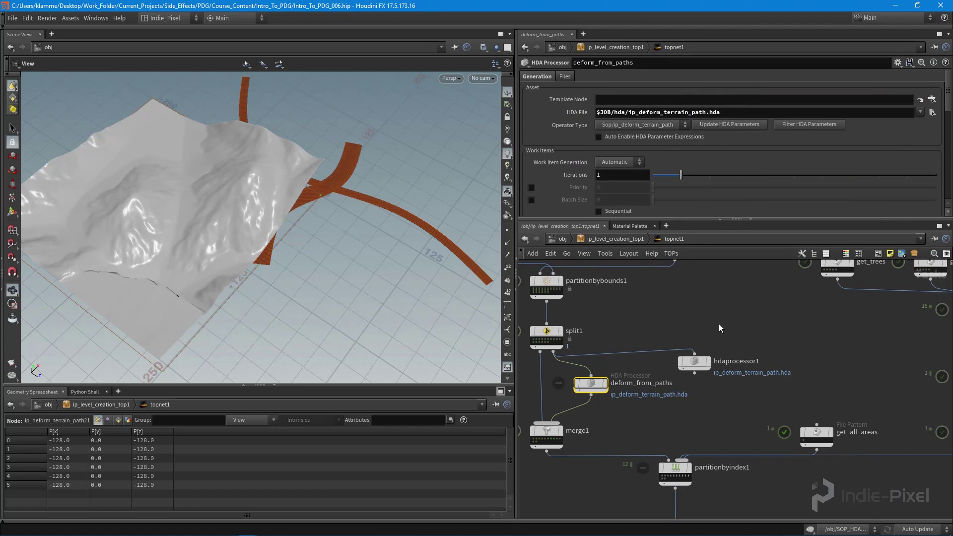
Step: Compare hdaprocessor1's settings with deform_from_paths' Asset Inputs (Create File SOP Inputs, 10 inputs)
click(698, 364)
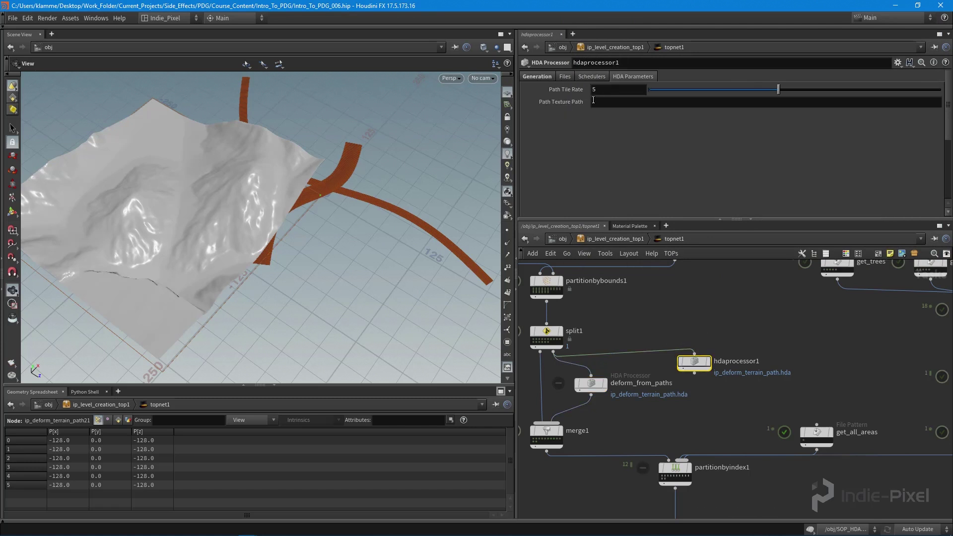
click(587, 390)
scroll(778, 172, down, 3)
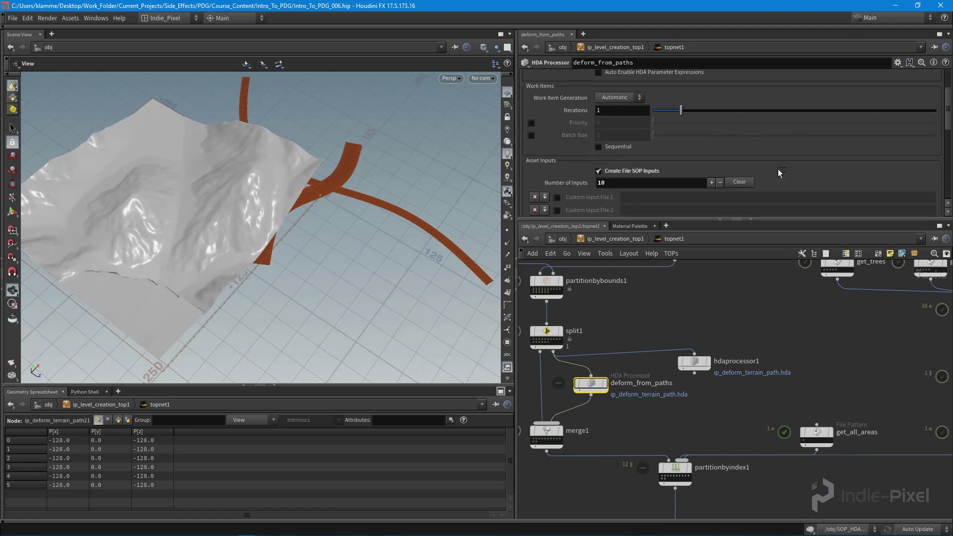
scroll(659, 151, down, 2)
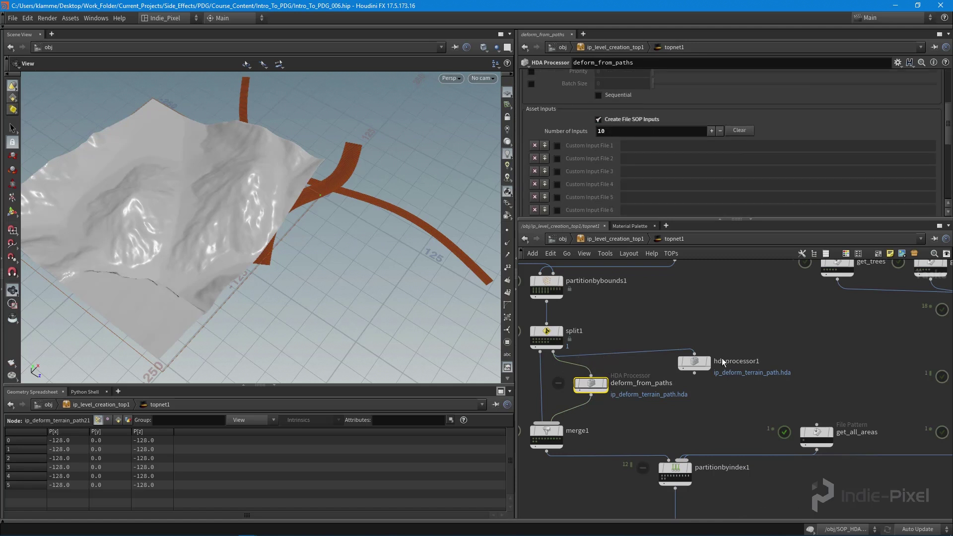
Step: Enable file SOP inputs on hdaprocessor1 and raise its Number of Inputs to 10
click(694, 362)
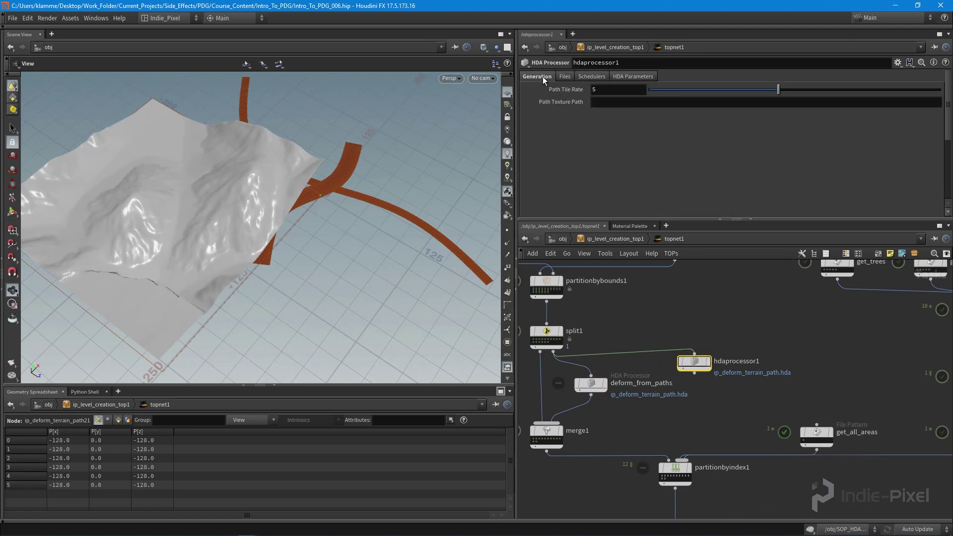
scroll(586, 119, down, 3)
click(623, 171)
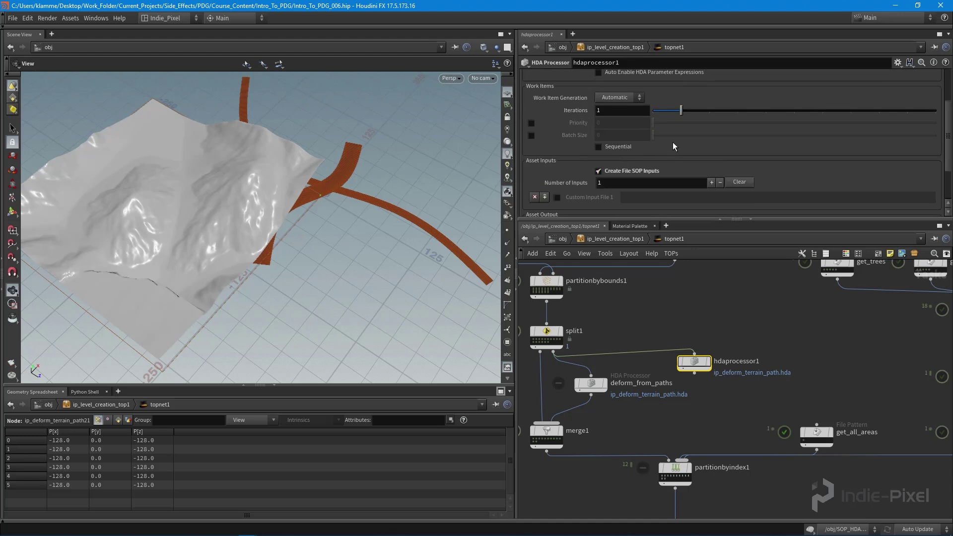
scroll(550, 150, down, 2)
click(544, 145)
click(544, 145)
click(544, 145)
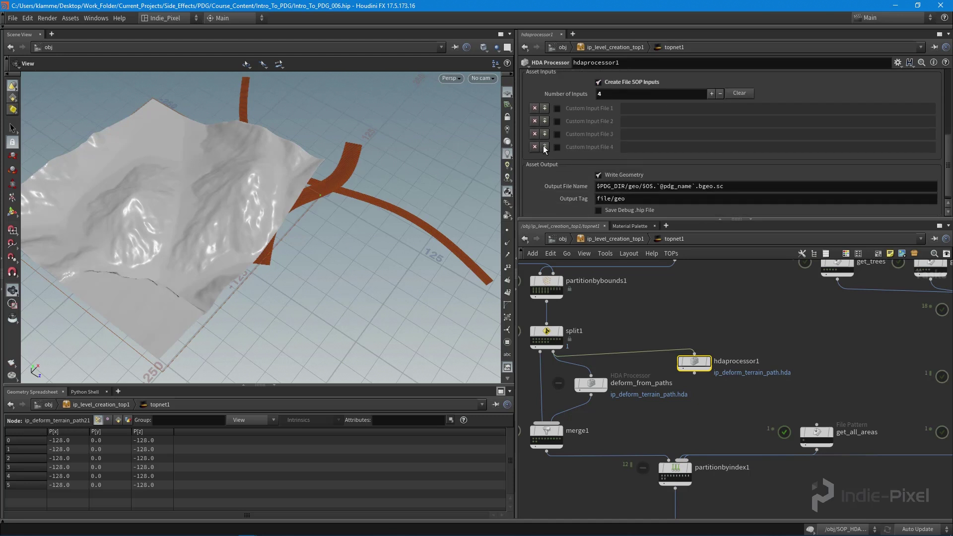
click(545, 146)
click(544, 146)
scroll(589, 194, up, 2)
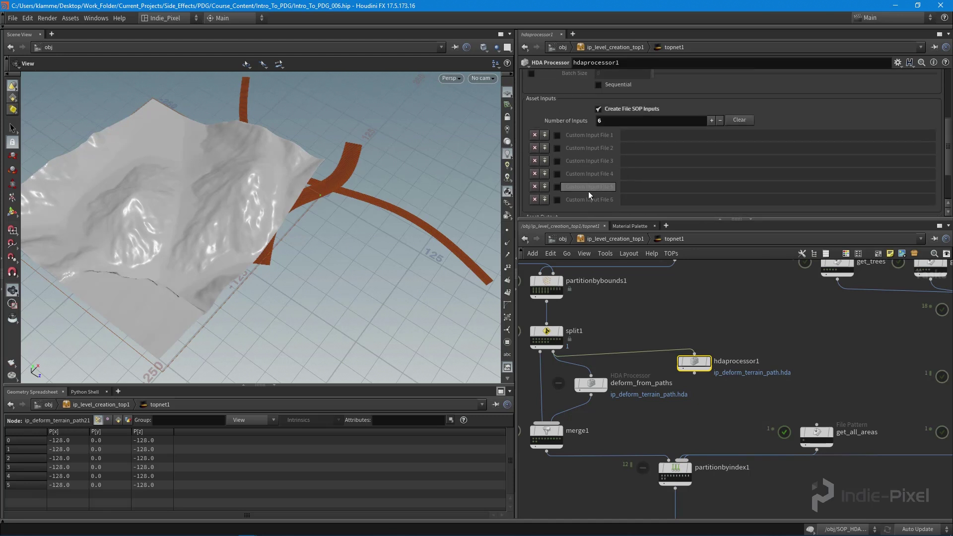
click(544, 200)
click(544, 200)
click(546, 210)
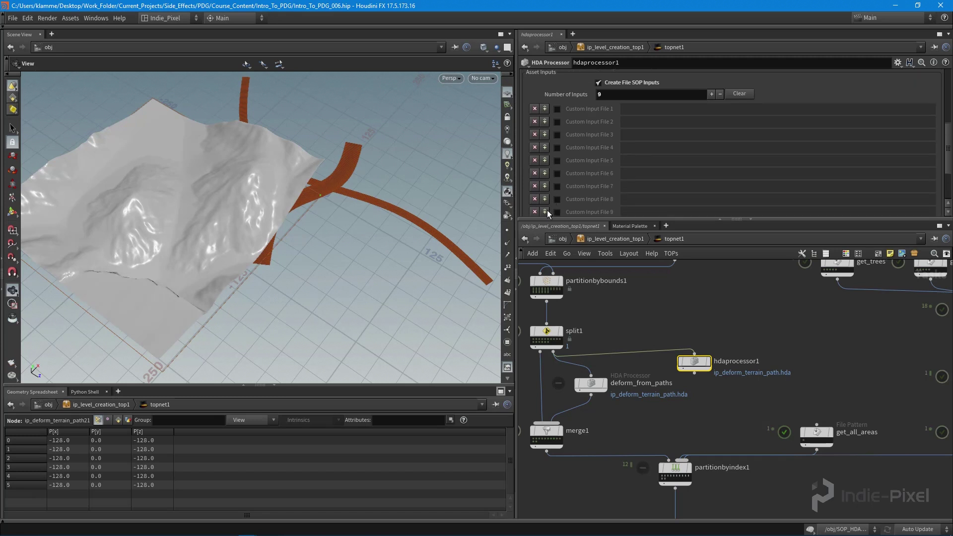
click(544, 198)
scroll(625, 174, down, 2)
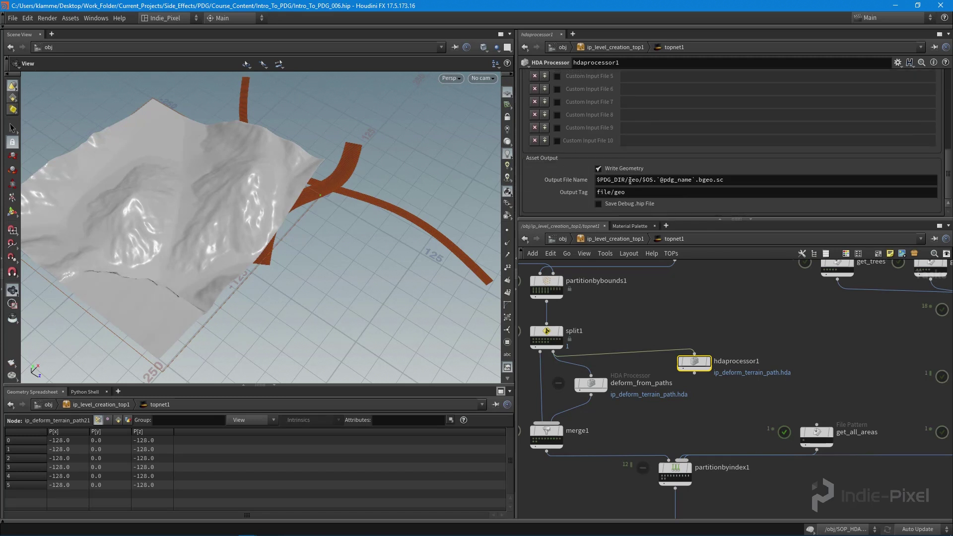
Step: Set hdaprocessor1's output tag to file/geo/deformed, copying 'deformed' from deform_from_paths
click(589, 383)
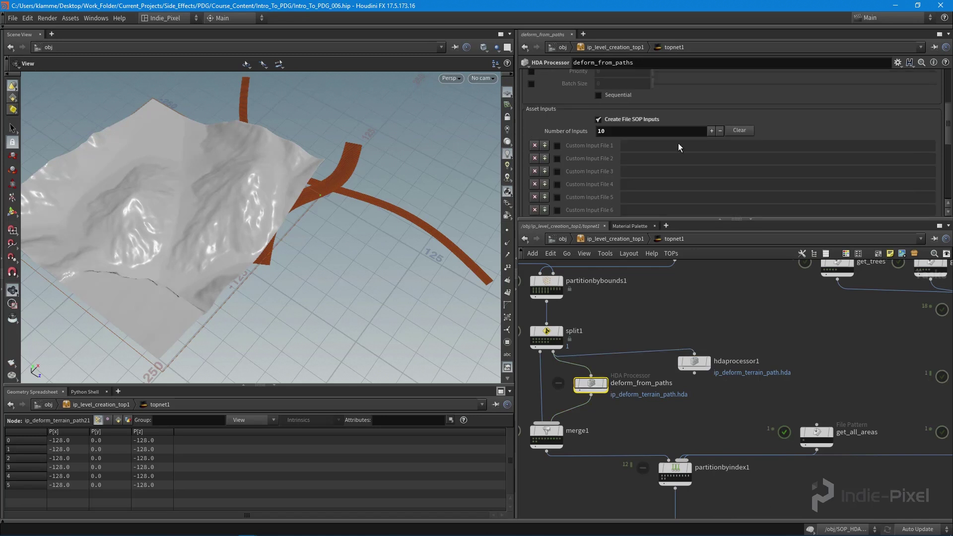
scroll(677, 145, down, 5)
double_click(677, 145)
key(ctrl+c)
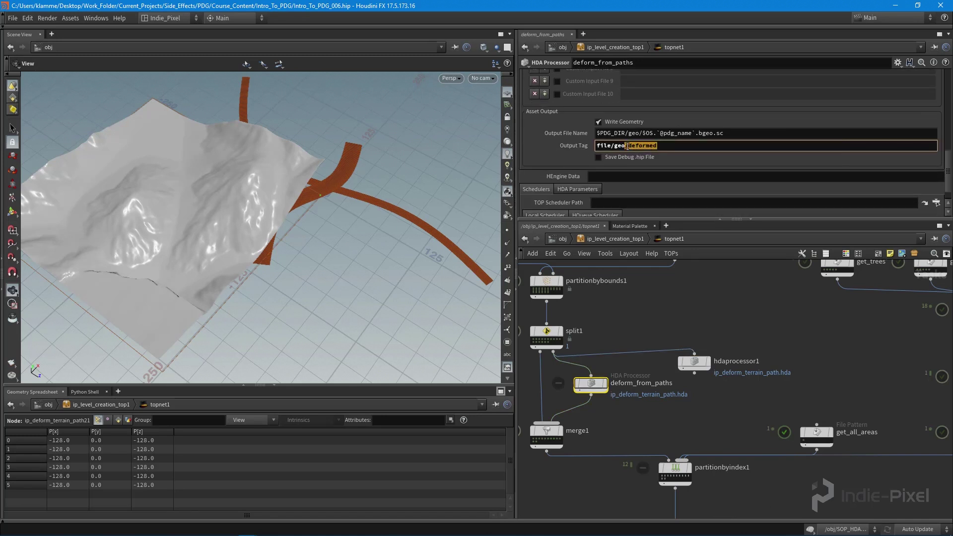
click(693, 361)
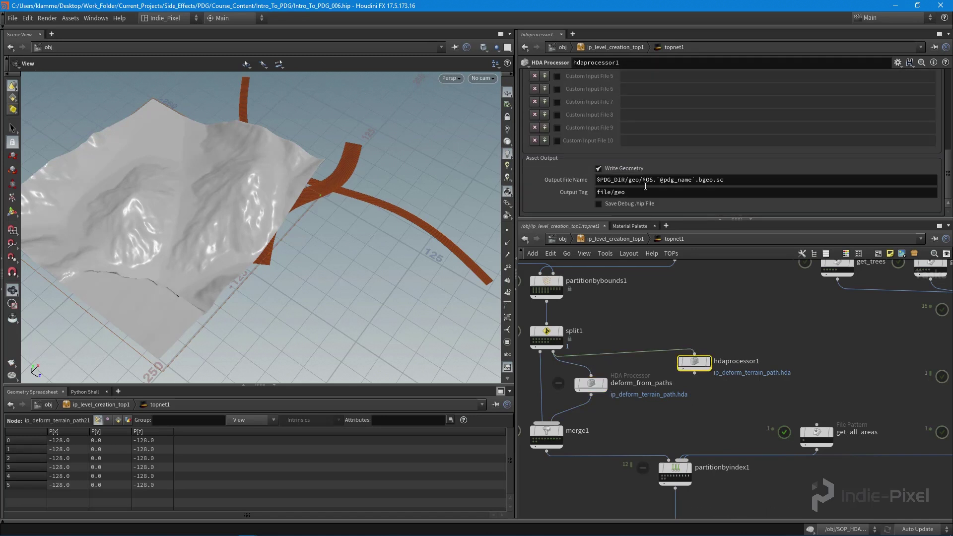
click(648, 192)
text(/)
key(ctrl+v)
key(Return)
click(598, 385)
Step: Delete deform_from_paths and connect hdaprocessor1's output into merge1, placing it below split1
key(Delete)
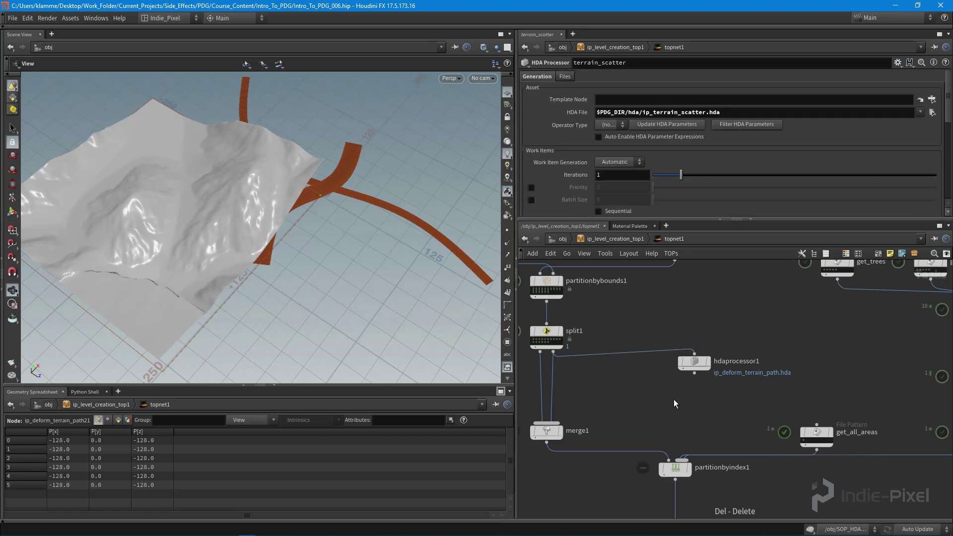
drag(552, 368, 589, 386)
middle_drag(559, 382, 689, 374)
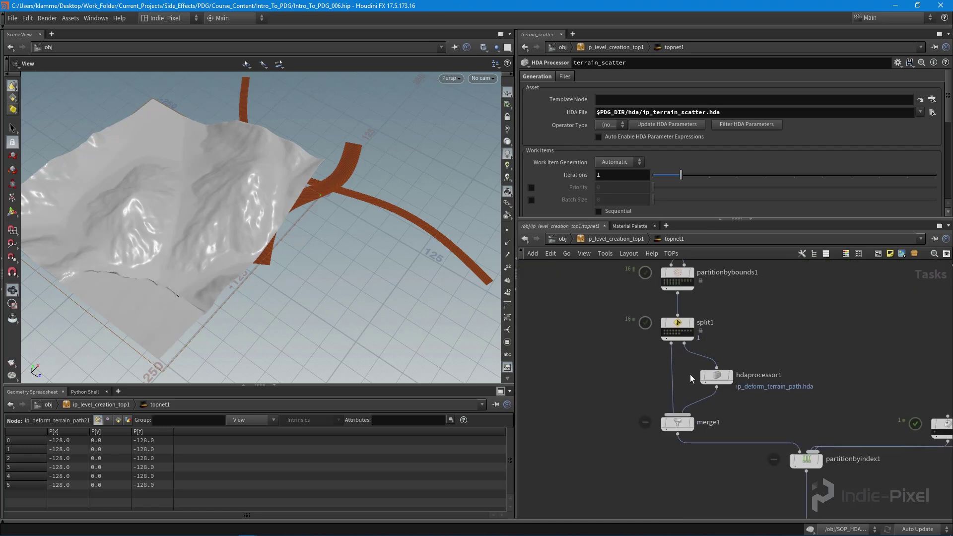
Step: Rename hdaprocessor1 to deform_from_roads and frame the whole TOP network
double_click(757, 375)
text(de)
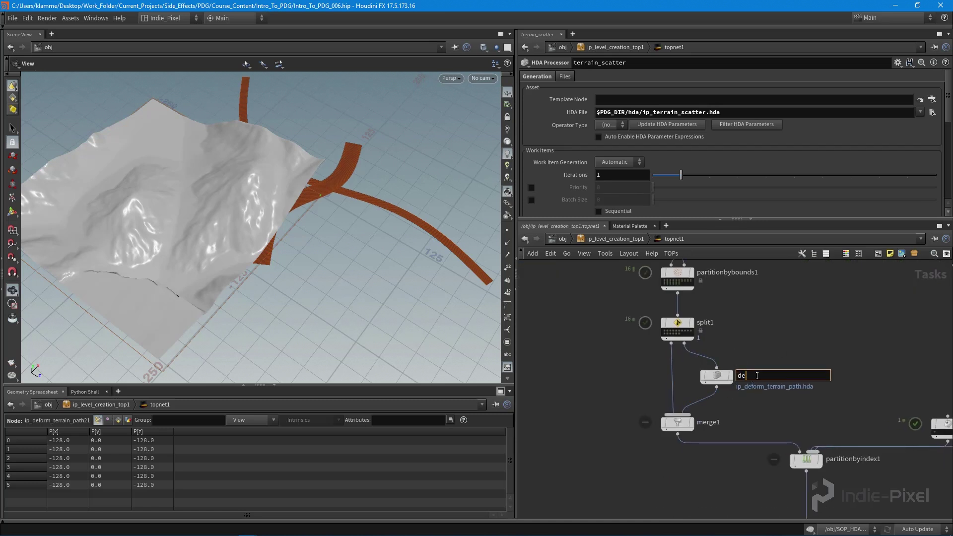
text(form_from_roads)
key(Return)
click(717, 376)
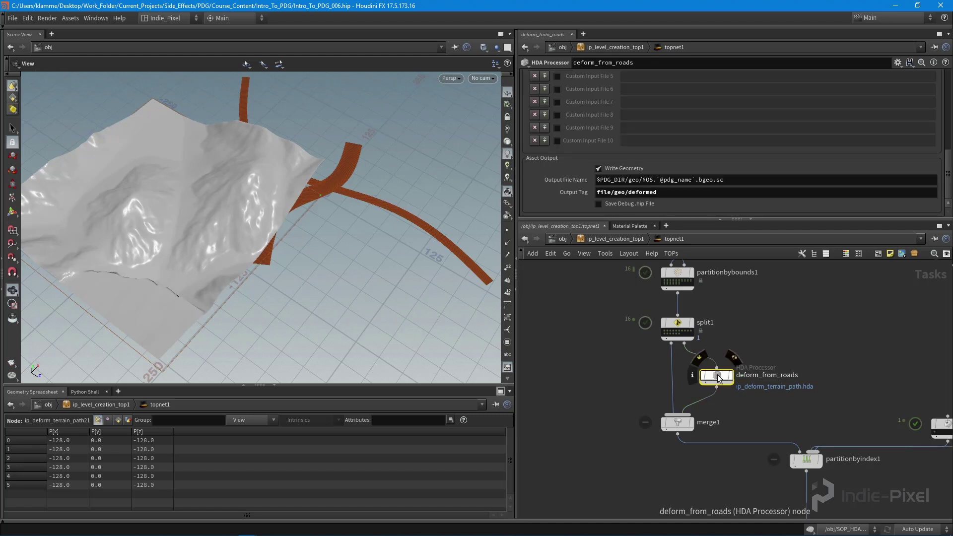
key(h)
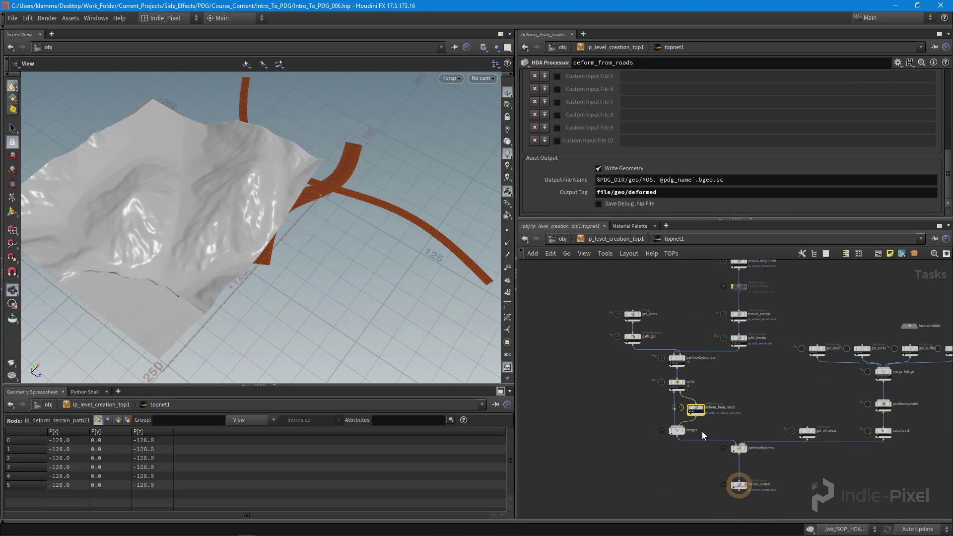
scroll(693, 421, up, 6)
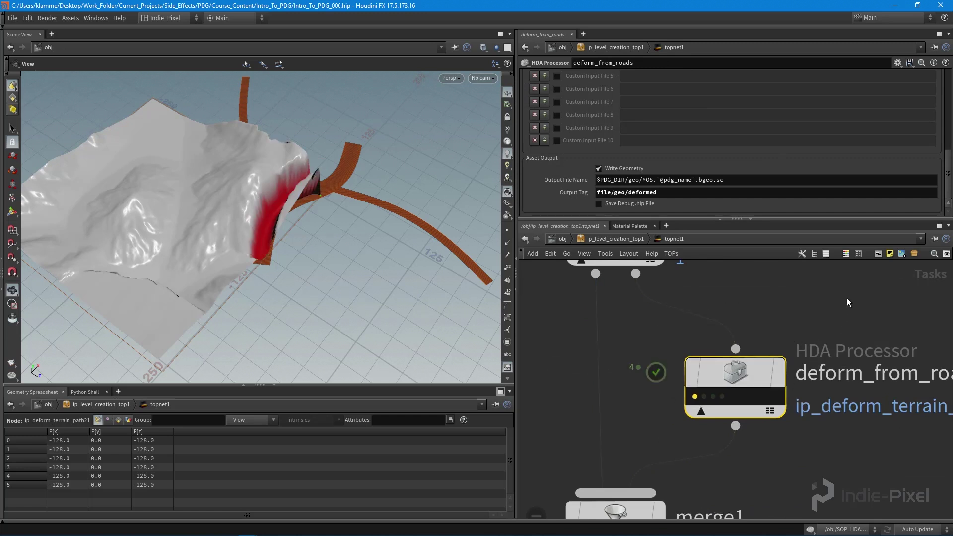
Step: Inside PDG_VIZ, display file1 and check the first deformed tile's geometry and attribute info
key(u)
key(u)
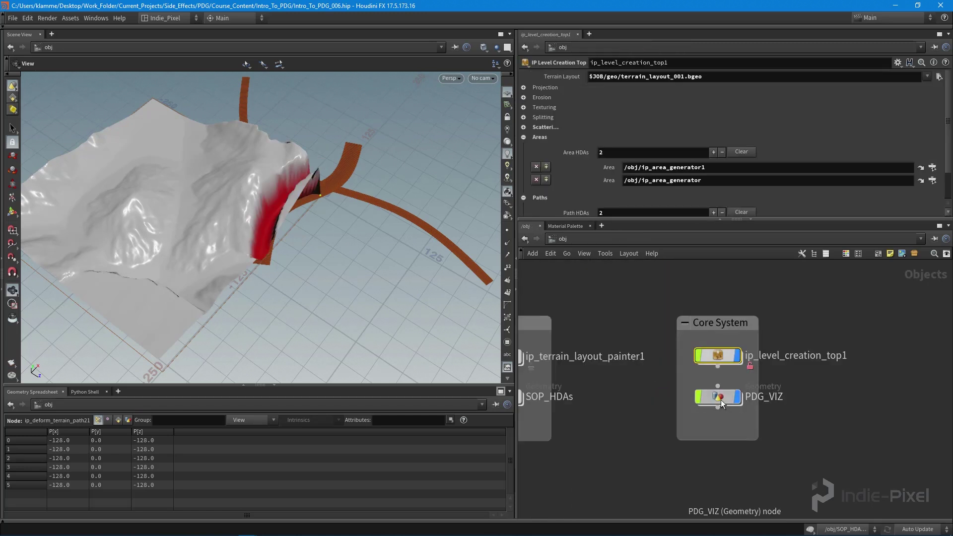
double_click(725, 409)
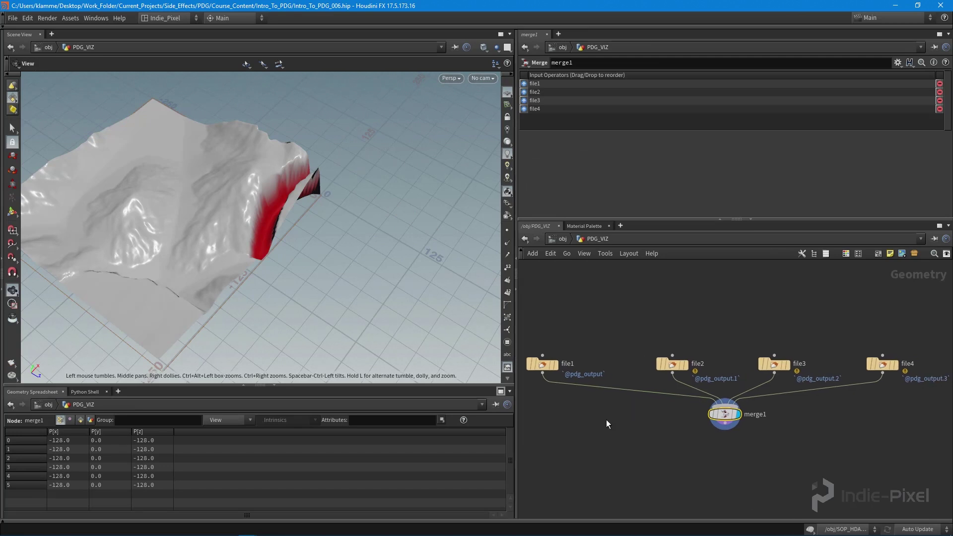
middle_drag(606, 421, 715, 417)
click(672, 357)
click(660, 358)
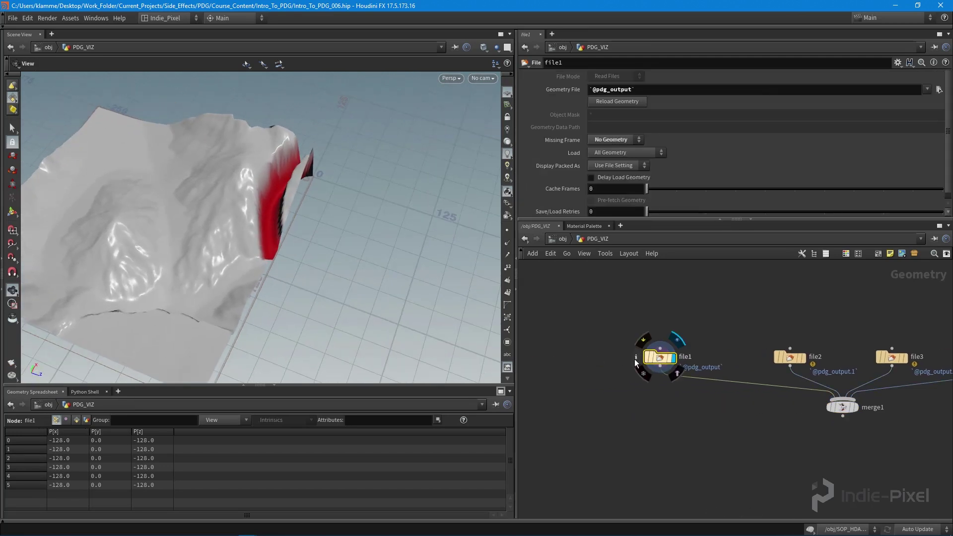
click(634, 358)
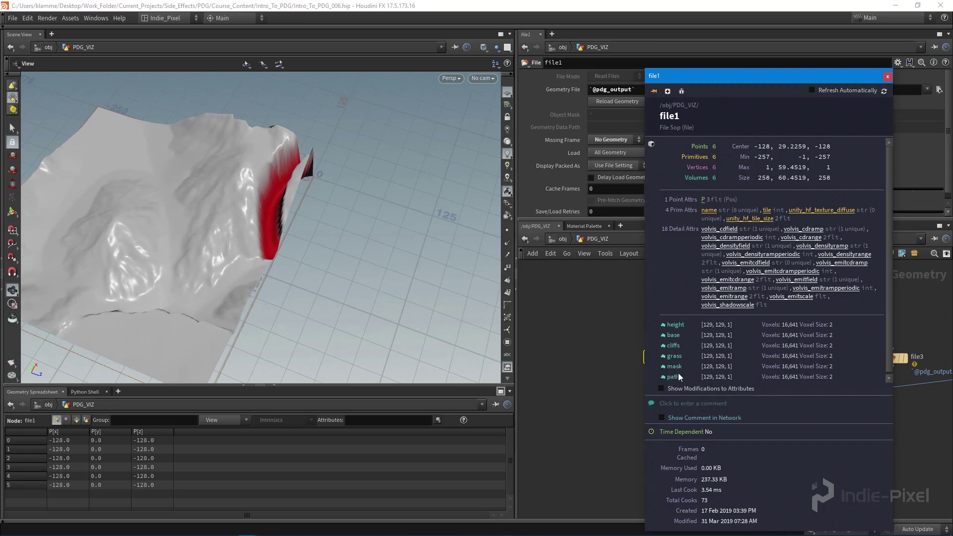
click(888, 77)
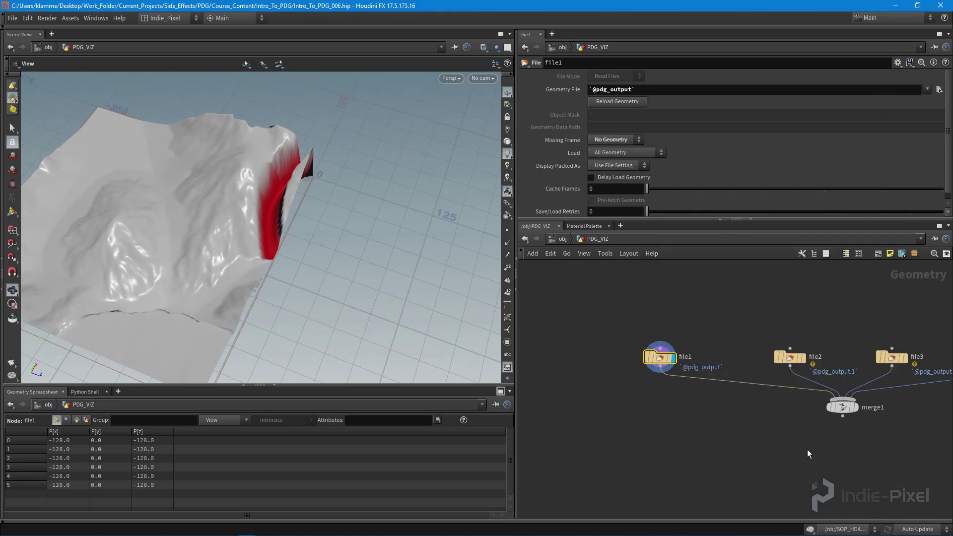
Step: Redisplay merge1, review deform_from_roads in topnet1, and bring up ip_level_creation_top1's options at object level
click(855, 407)
middle_drag(758, 450, 720, 428)
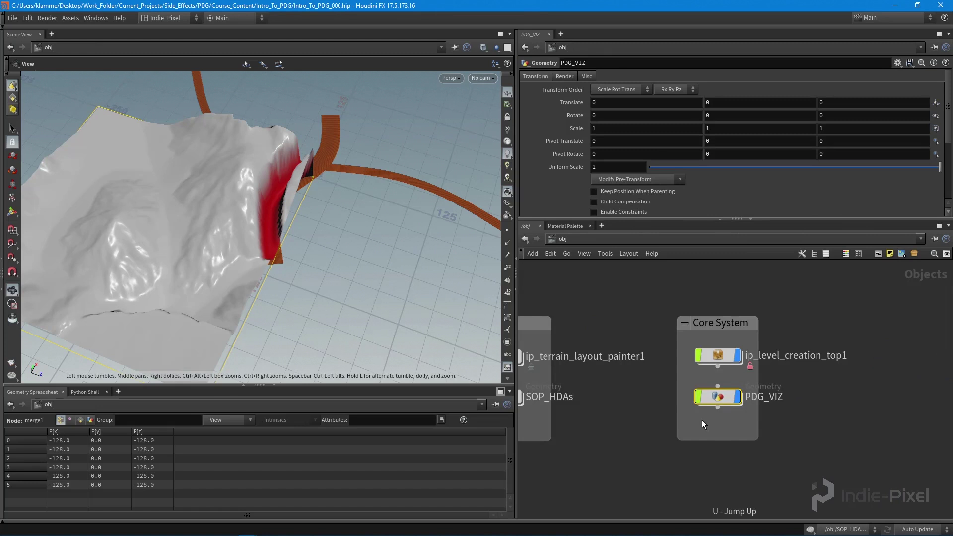
double_click(717, 355)
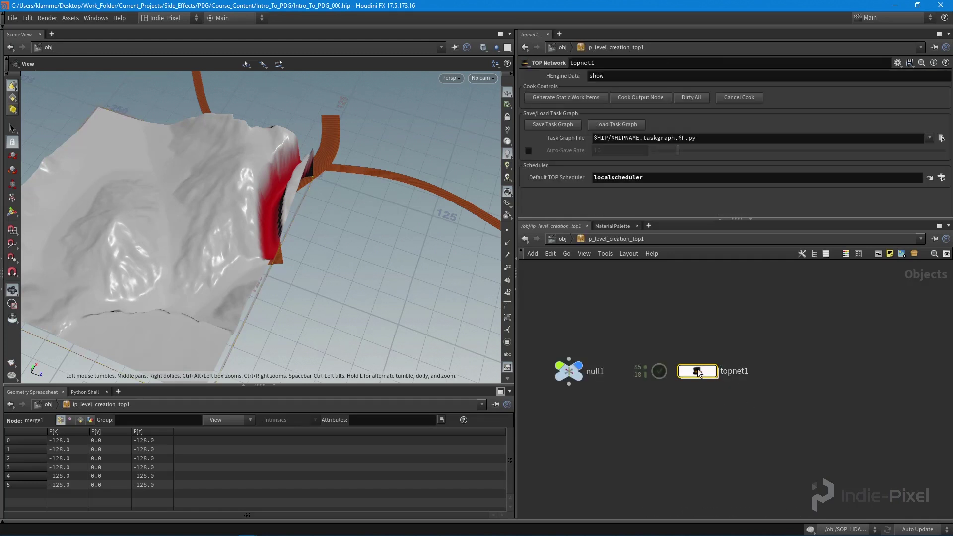
double_click(697, 372)
scroll(829, 359, down, 3)
middle_drag(805, 312, 751, 358)
scroll(712, 429, down, 4)
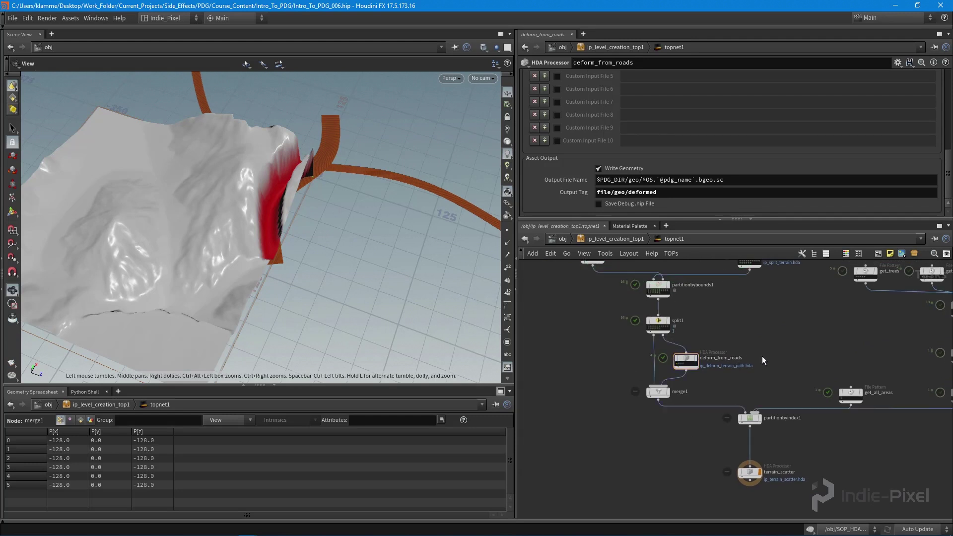
key(u)
key(u)
right_click(715, 358)
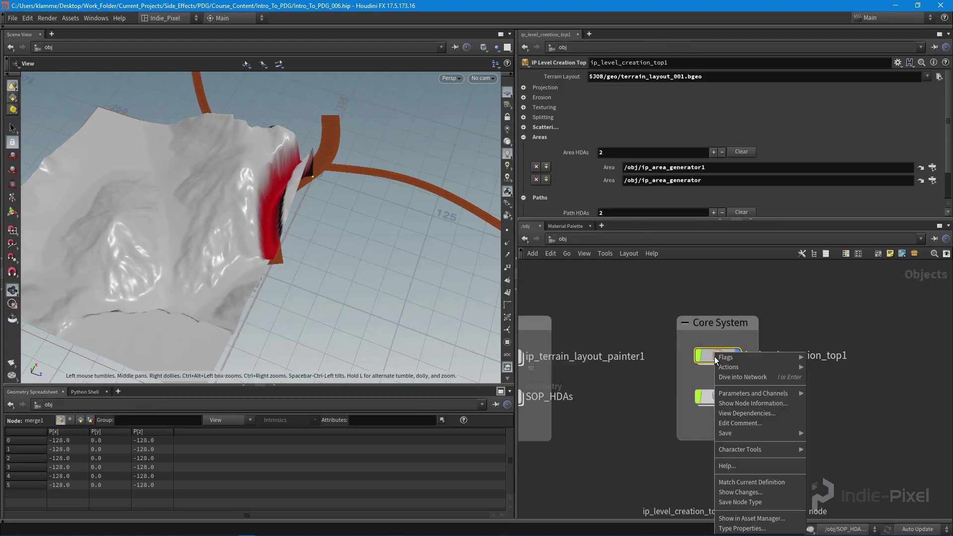
Step: Open ip_level_creation_top's Type Properties and move the window to the left
click(741, 528)
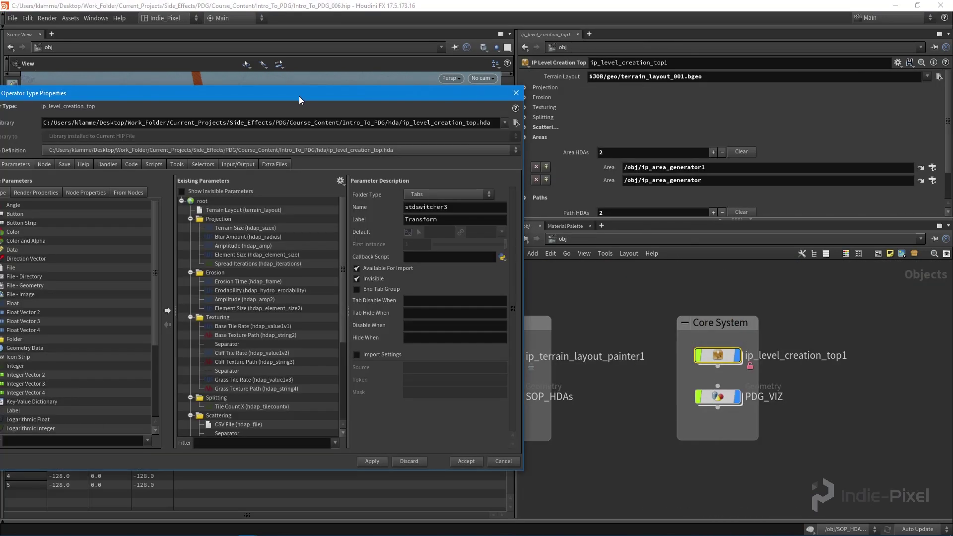
drag(299, 96, 461, 53)
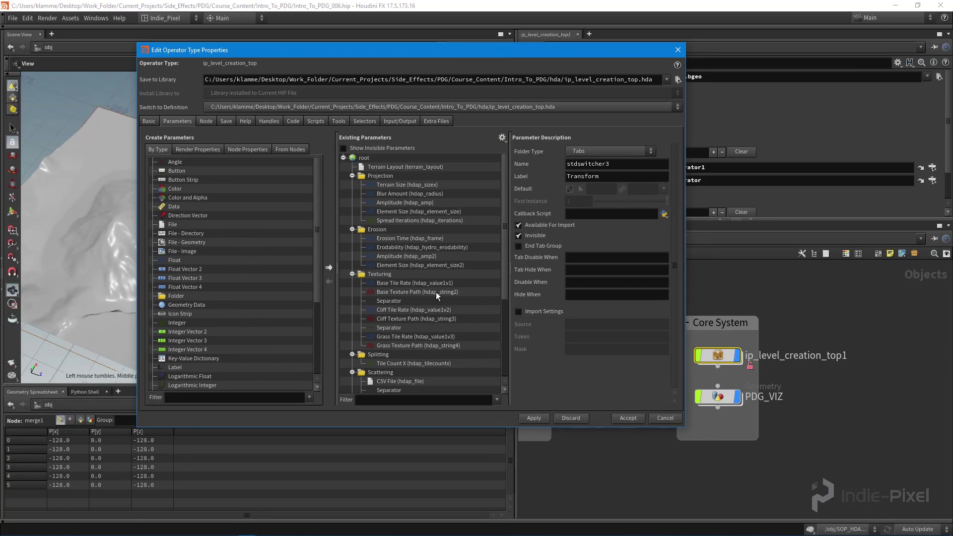
scroll(434, 295, down, 2)
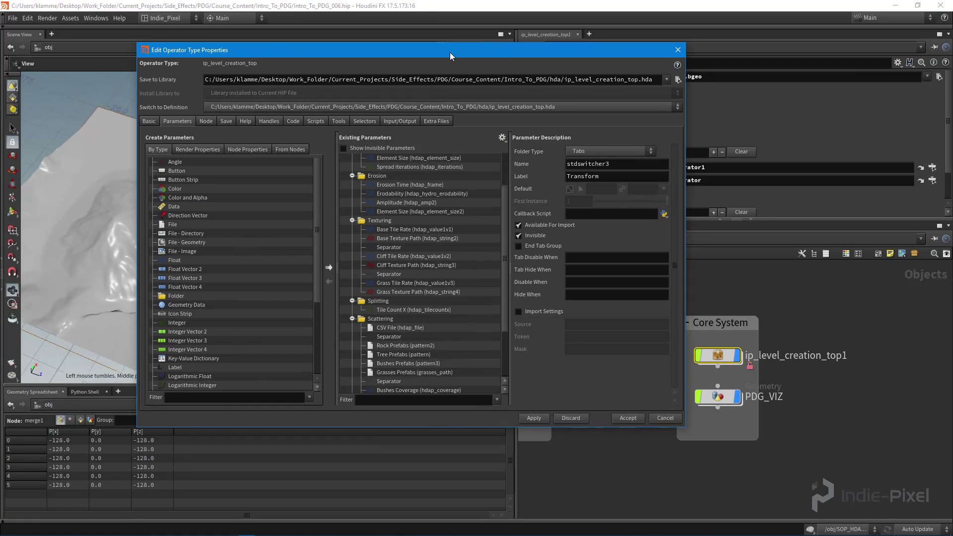
drag(450, 52, 283, 58)
Step: Change deform_from_roads' HDA File variable from $JOB to $PDG_DIR
double_click(717, 355)
click(696, 375)
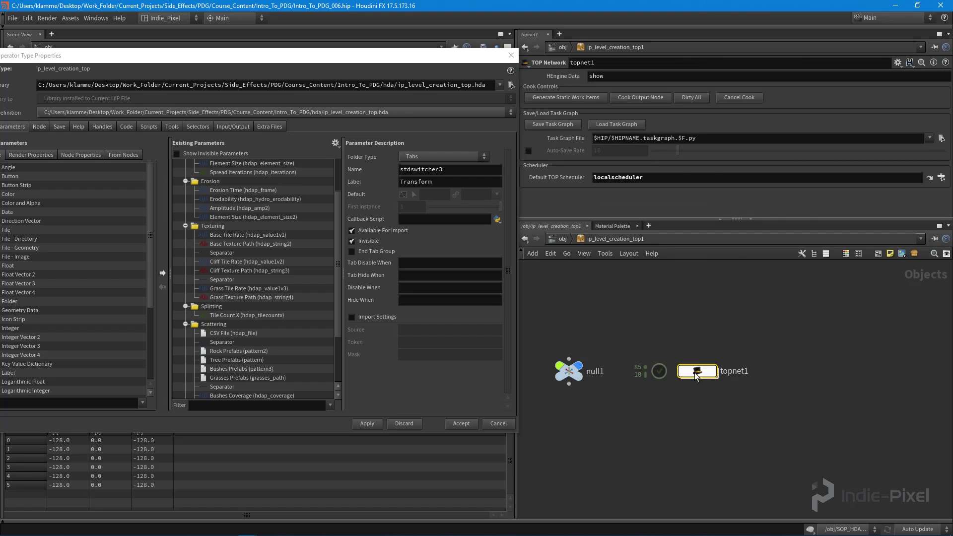
double_click(696, 375)
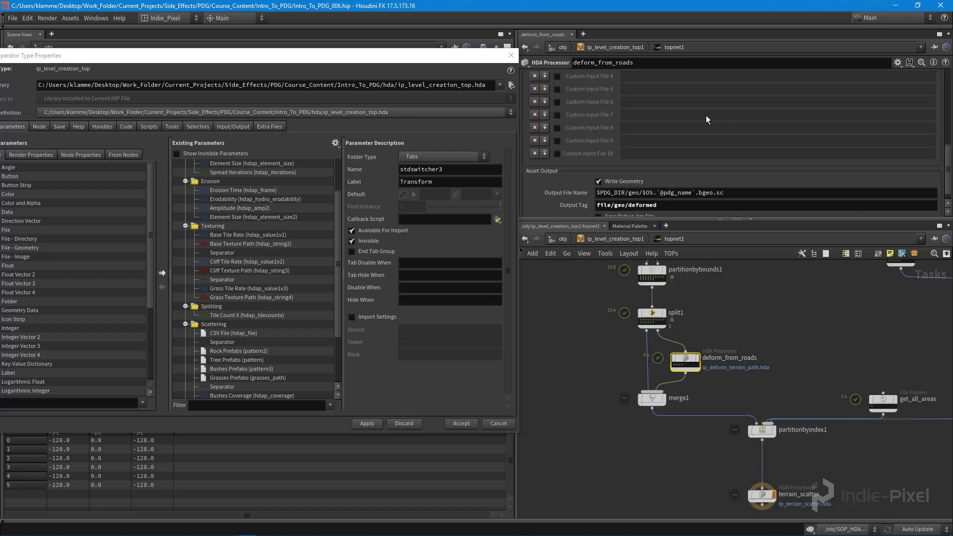
scroll(705, 141, up, 8)
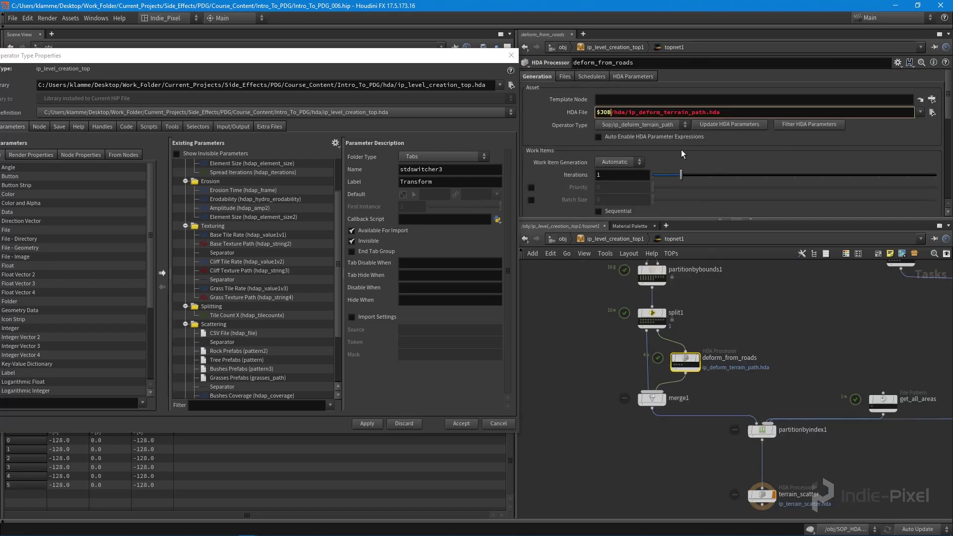
key(BackSpace)
key(BackSpace)
key(BackSpace)
text(PDG_DI)
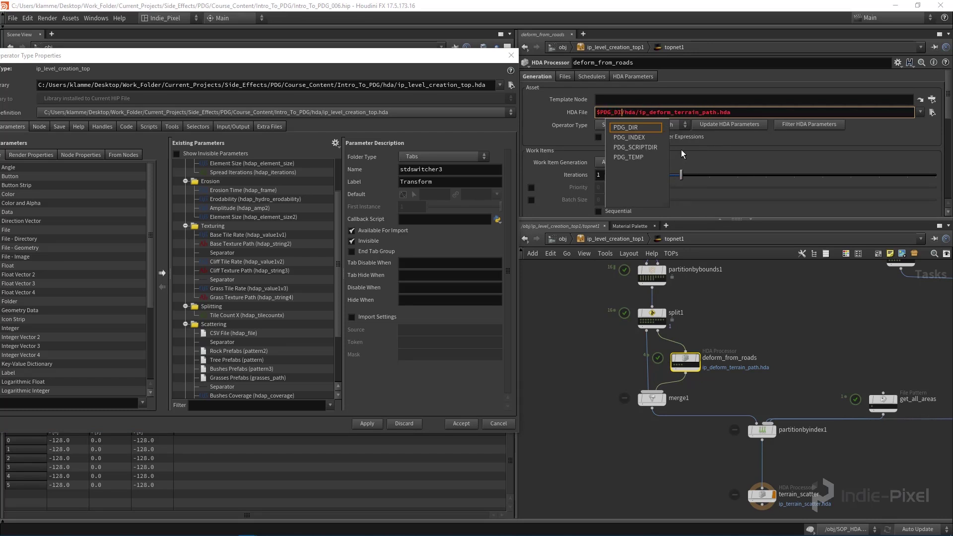
key(Return)
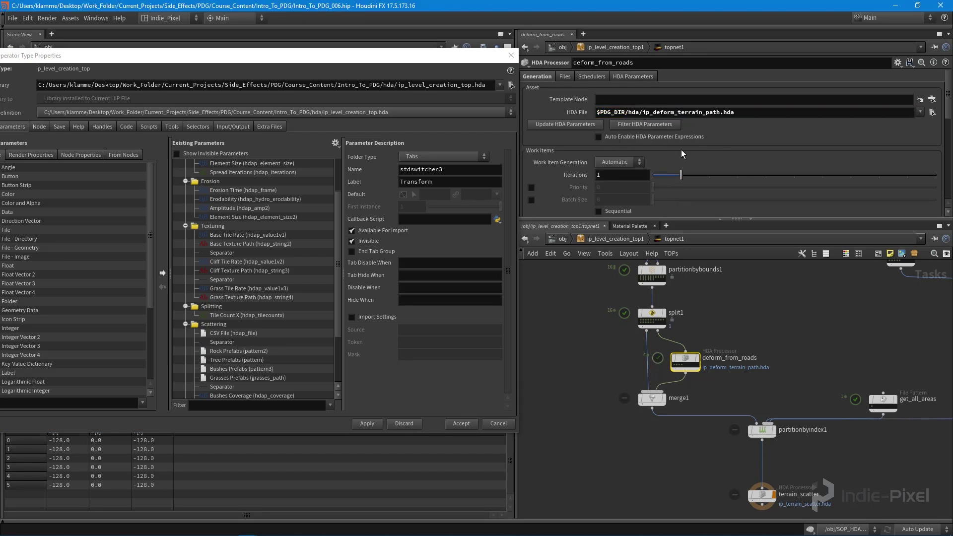
Step: Review deform_from_roads' HDA parameters for path tile rate and texture path
click(633, 77)
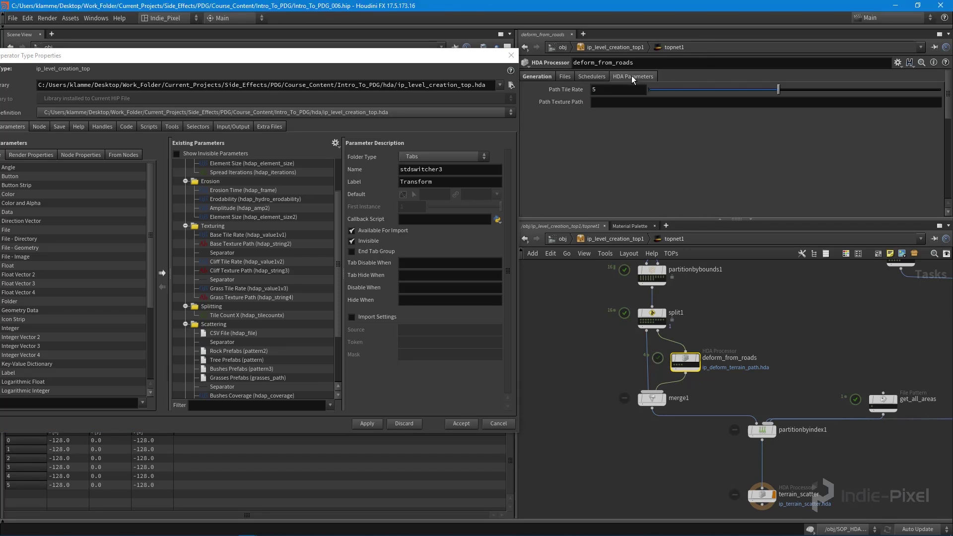
click(536, 77)
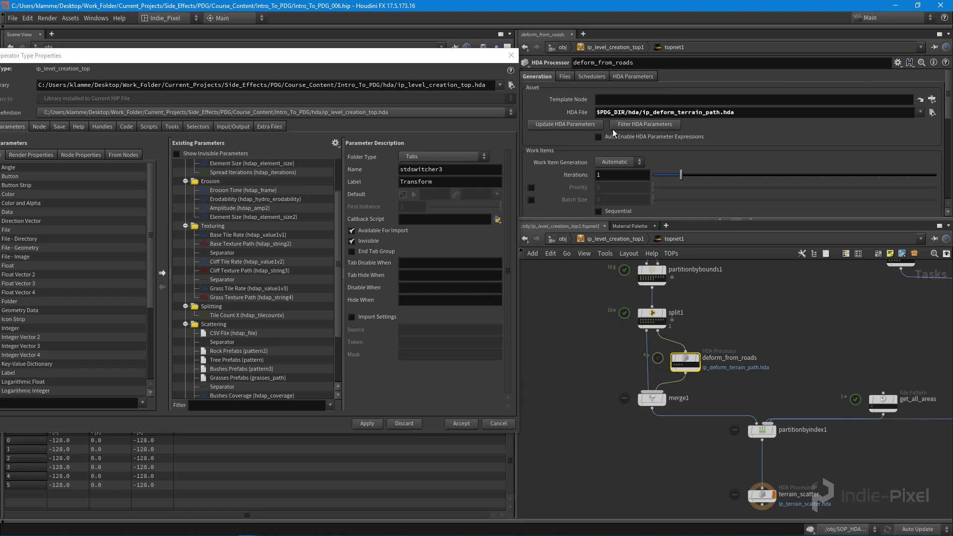
click(632, 78)
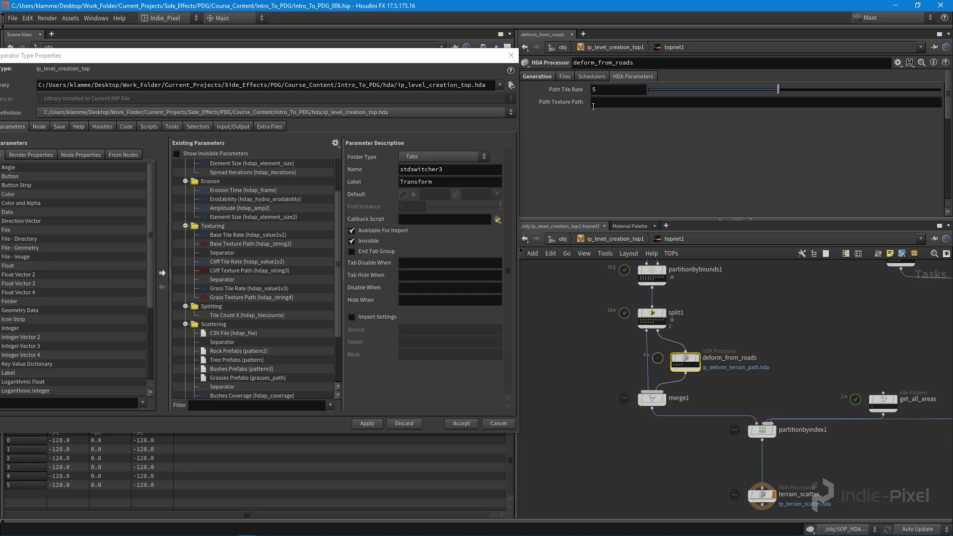
Step: Add a Path Texture Path string parameter to the Texturing folder
drag(298, 216, 214, 227)
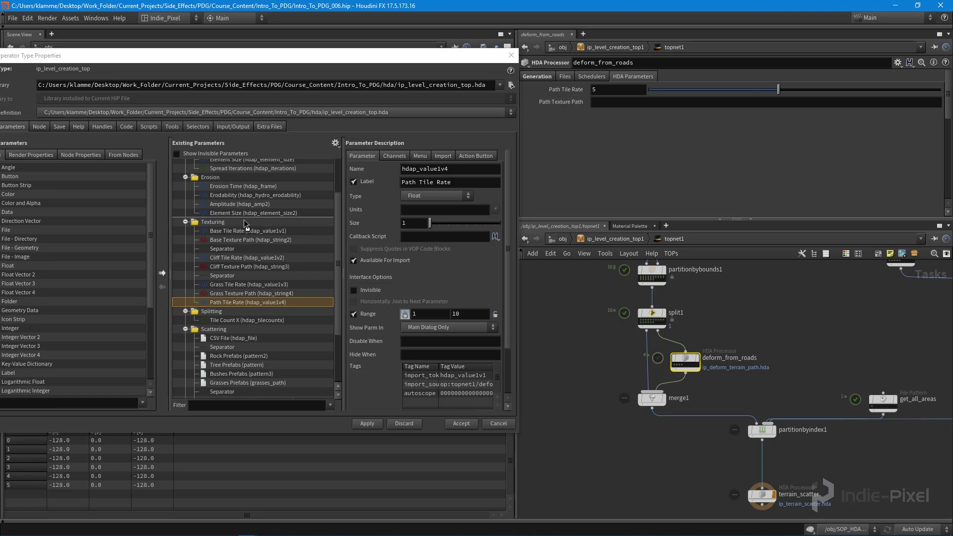
drag(236, 228, 235, 228)
scroll(83, 325, down, 4)
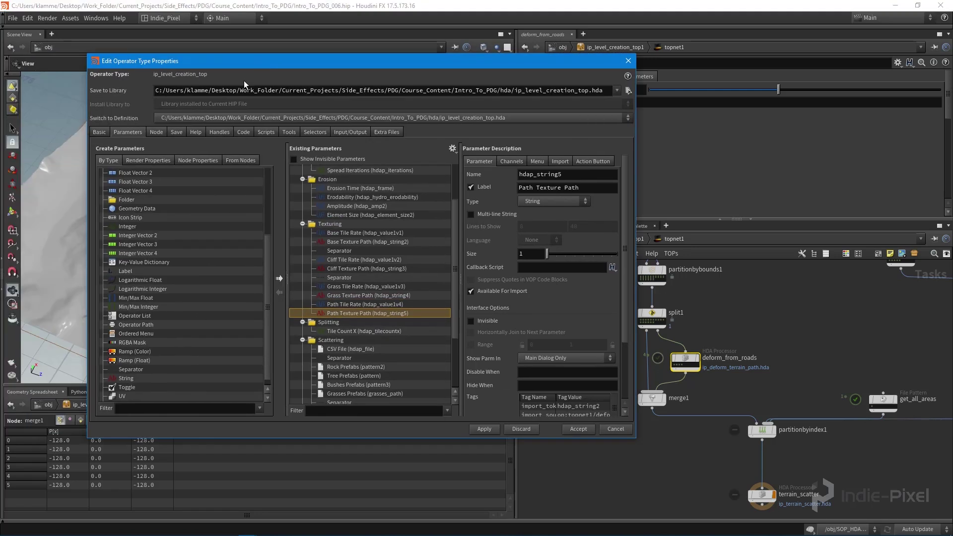
Step: Insert a separator above Path Tile Rate, then apply and accept the asset changes
drag(141, 56, 258, 62)
drag(138, 372, 371, 304)
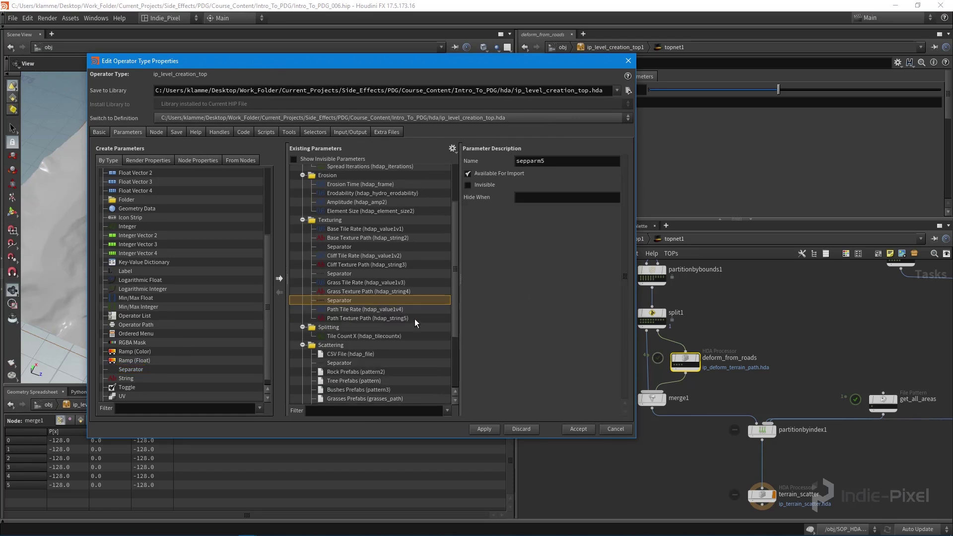
click(483, 429)
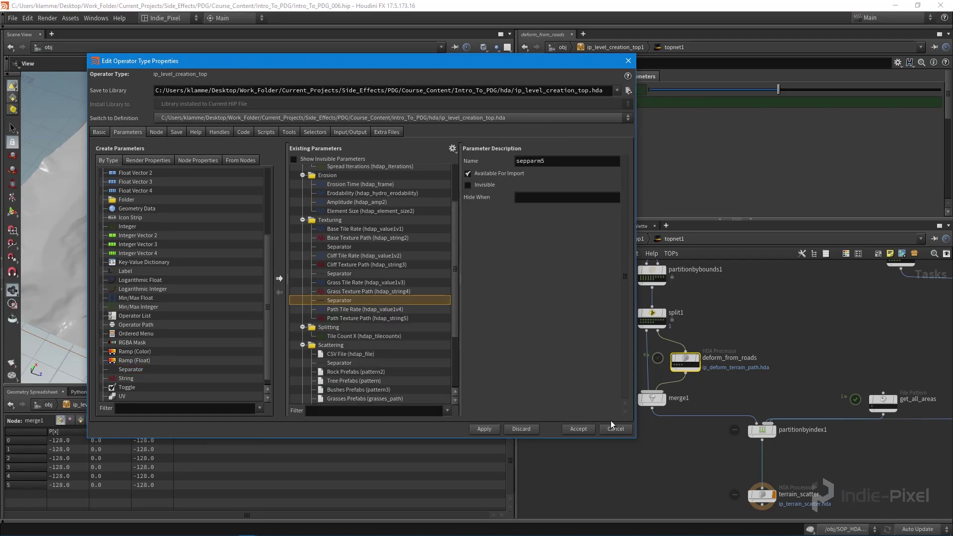
click(578, 428)
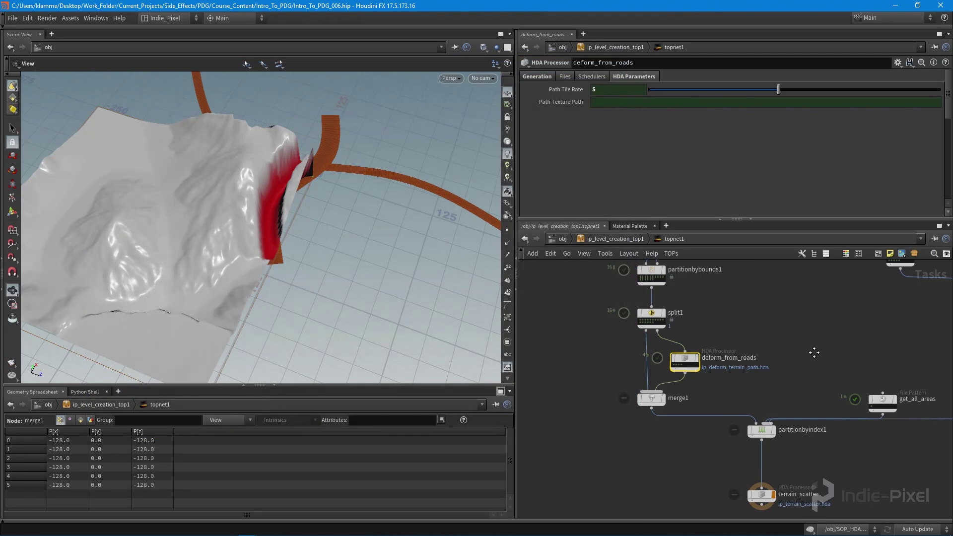
Step: At object level, review the asset's Texturing, Areas and Paths parameters, then collapse those folders
key(u)
key(u)
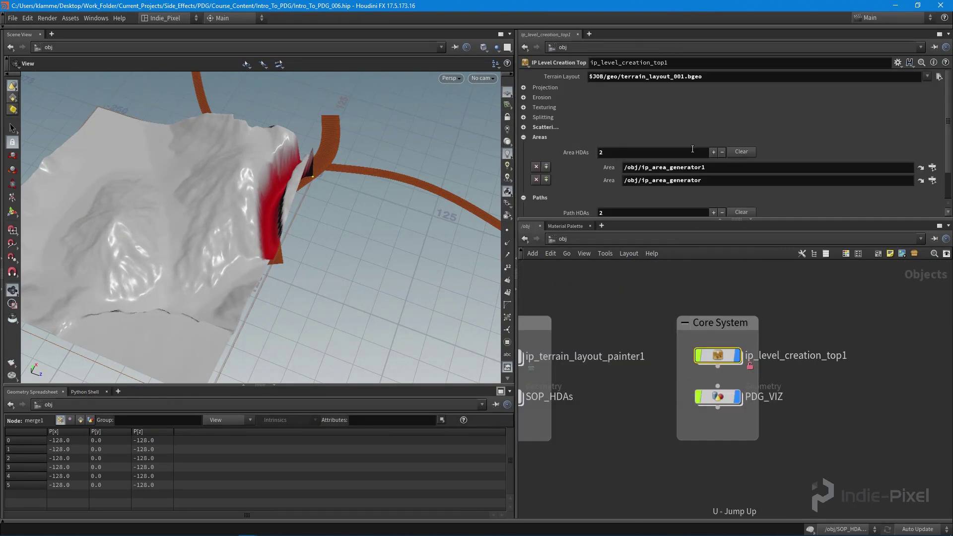
click(524, 107)
scroll(546, 149, down, 2)
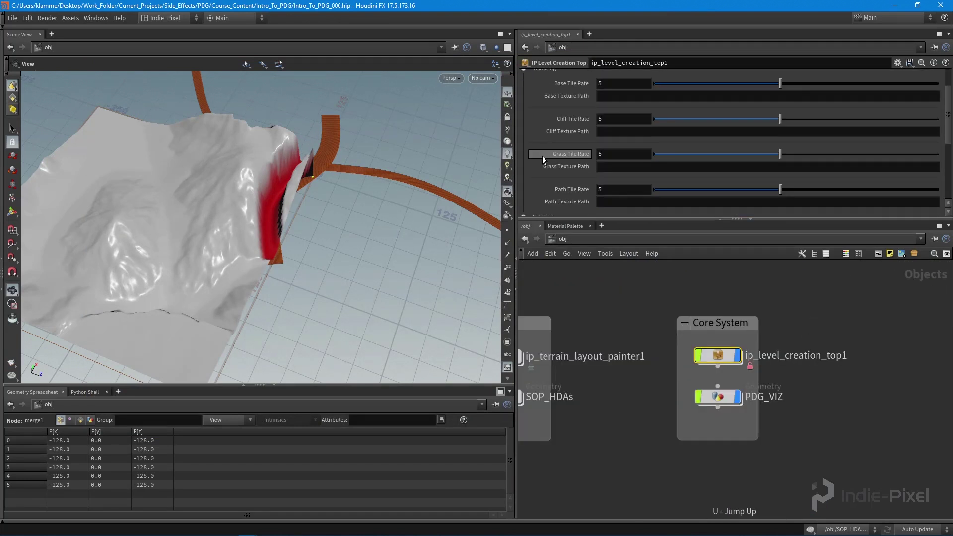
scroll(556, 199, down, 2)
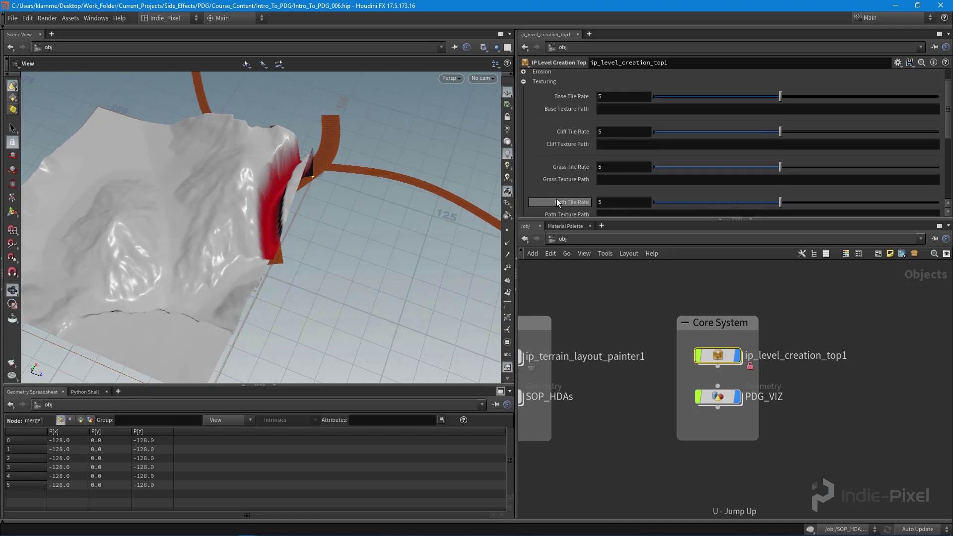
scroll(559, 201, down, 3)
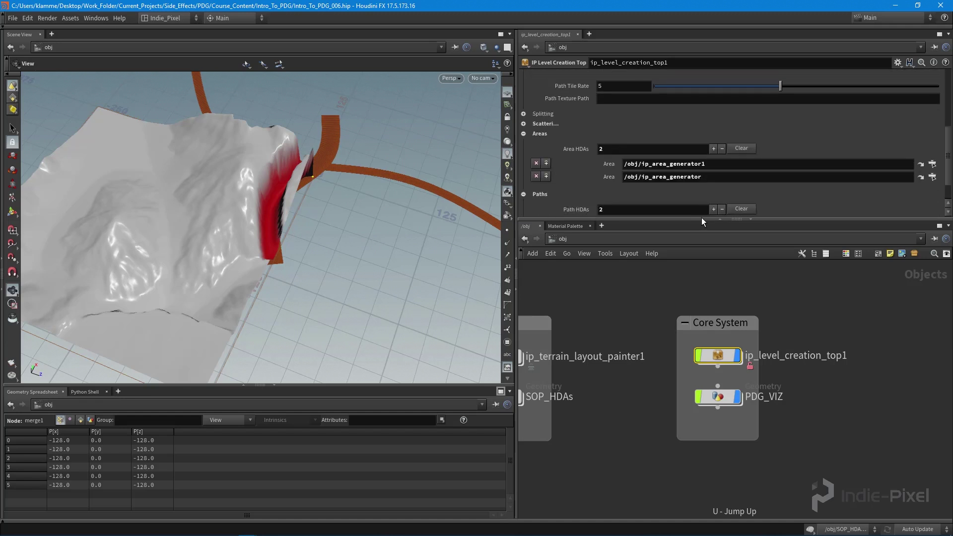
drag(701, 218, 701, 390)
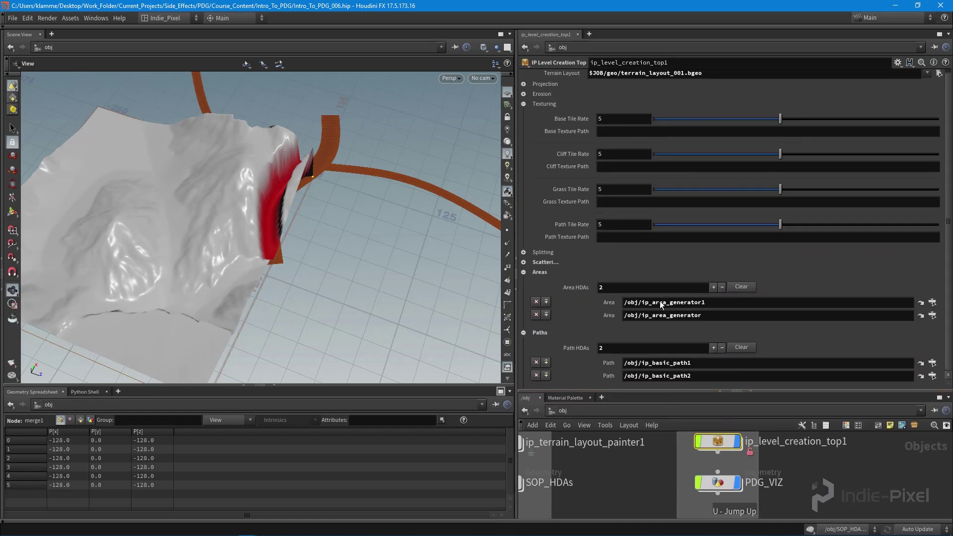
click(523, 107)
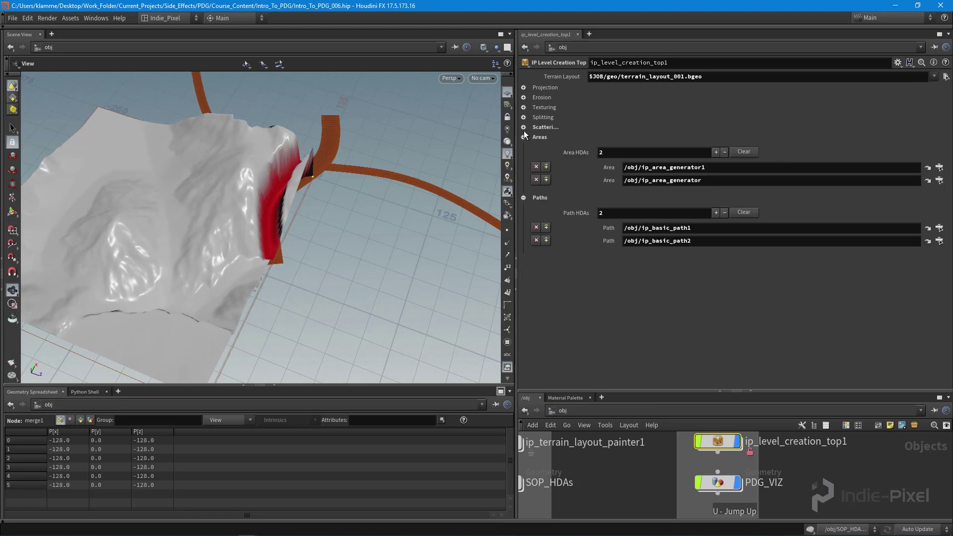
click(523, 137)
click(525, 146)
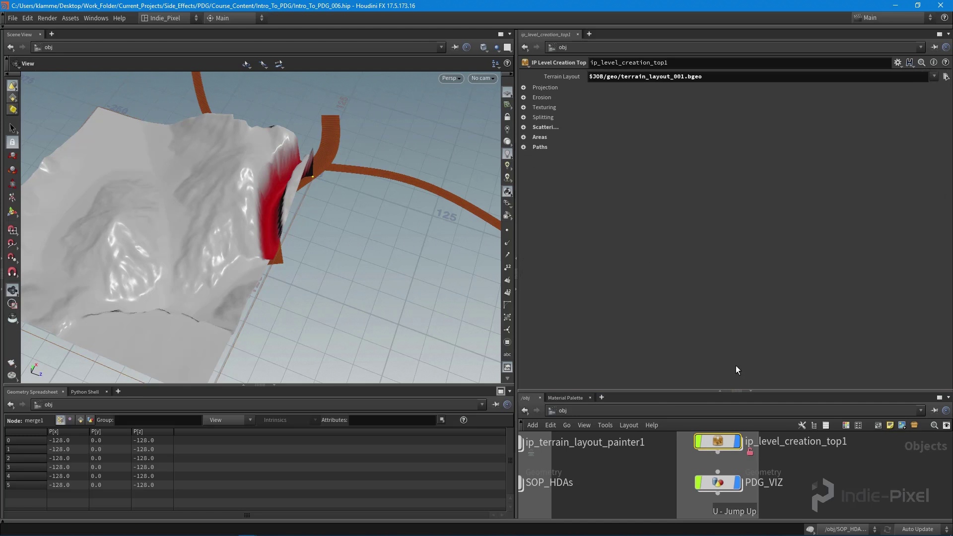
drag(755, 394, 755, 191)
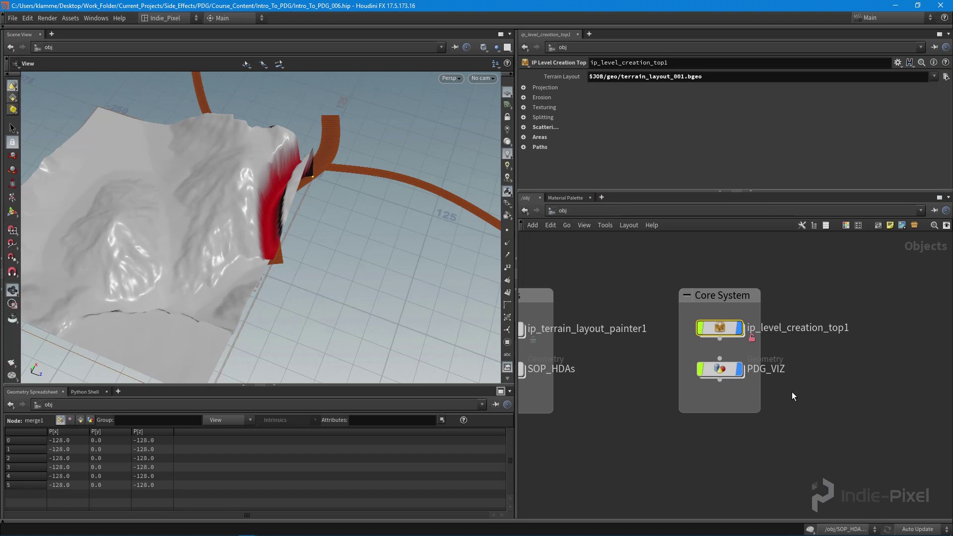
Step: Inspect the topnet1 task network inside ip_level_creation_top1, then save its node type
double_click(730, 331)
double_click(694, 358)
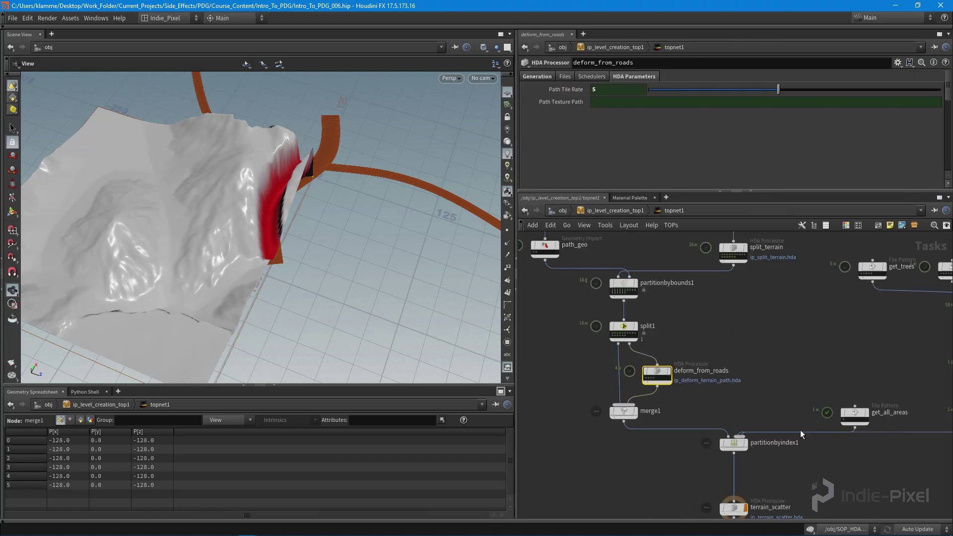
middle_drag(657, 434, 855, 464)
key(u)
key(u)
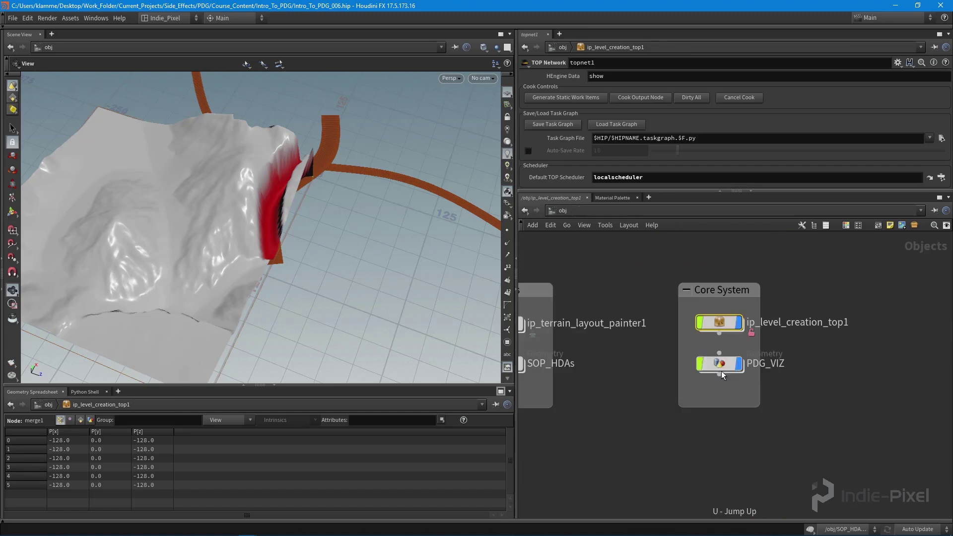
right_click(710, 321)
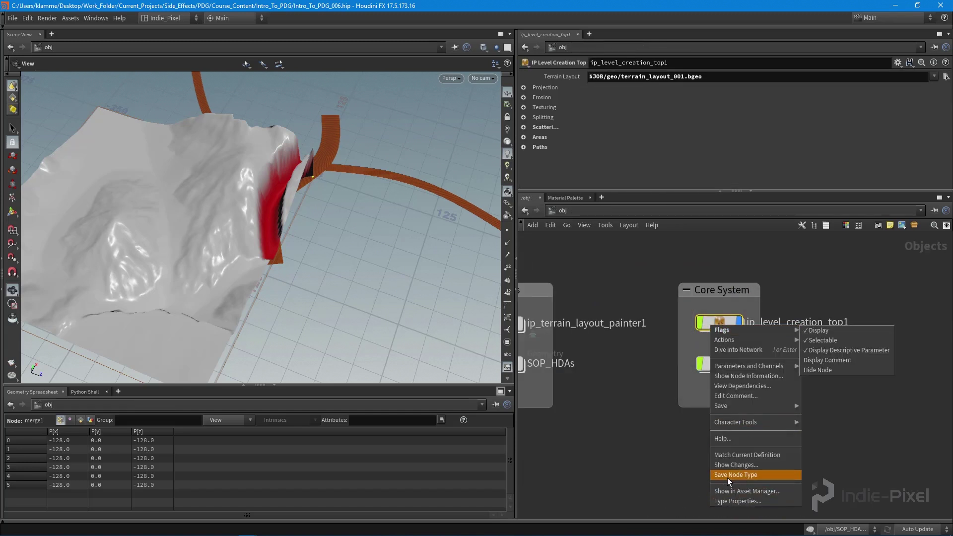
click(709, 473)
Step: Copy ip_level_creation_top.hda from the hda folder into the Unity TOPs folder, replacing the old file
click(63, 528)
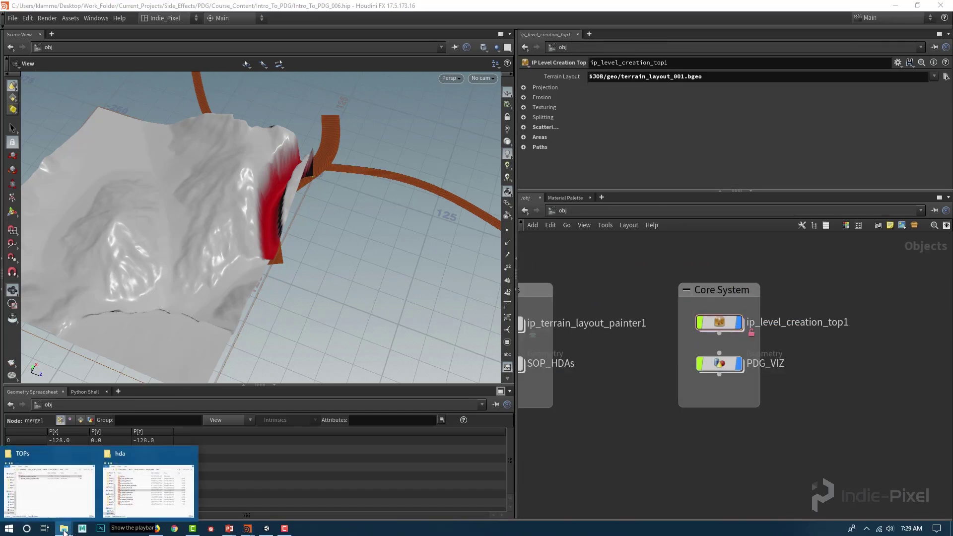
click(50, 493)
click(64, 529)
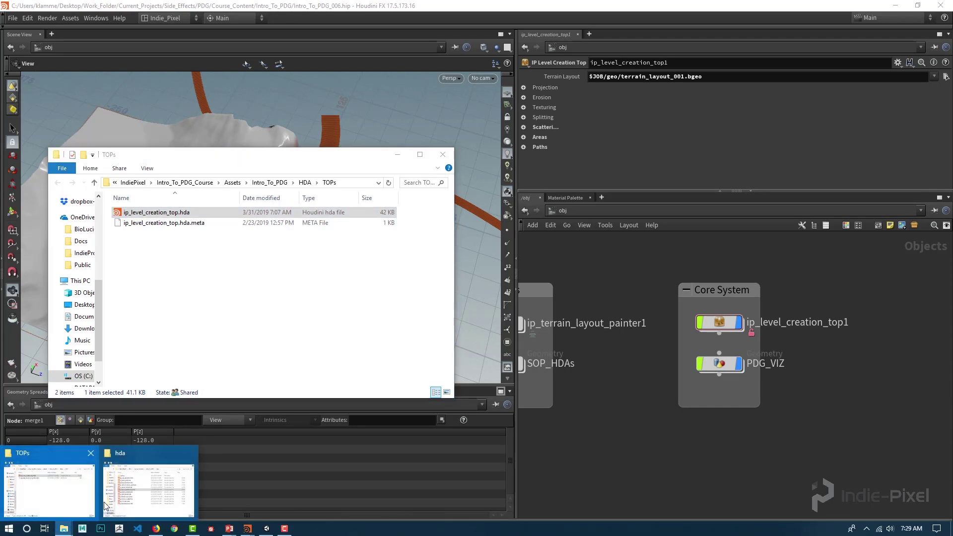
click(137, 492)
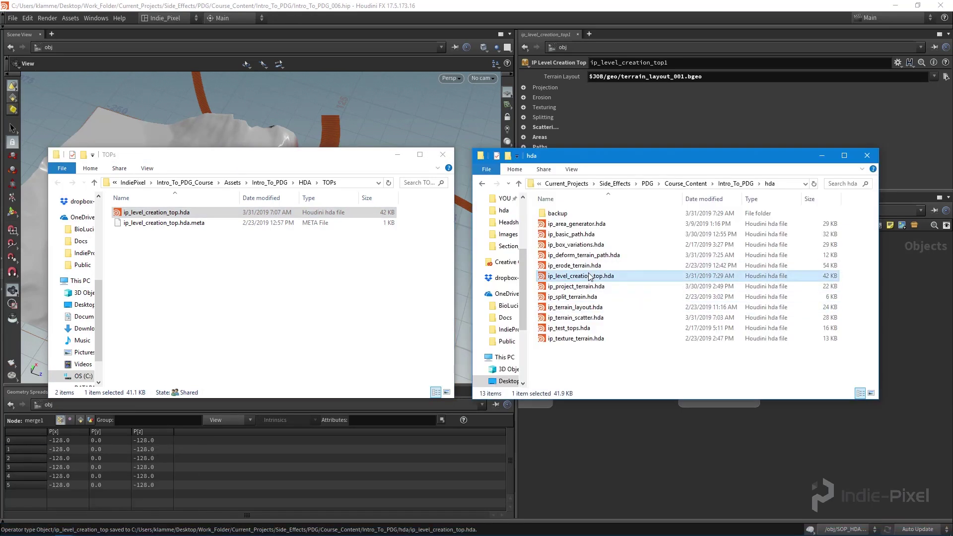
click(297, 341)
key(ctrl+v)
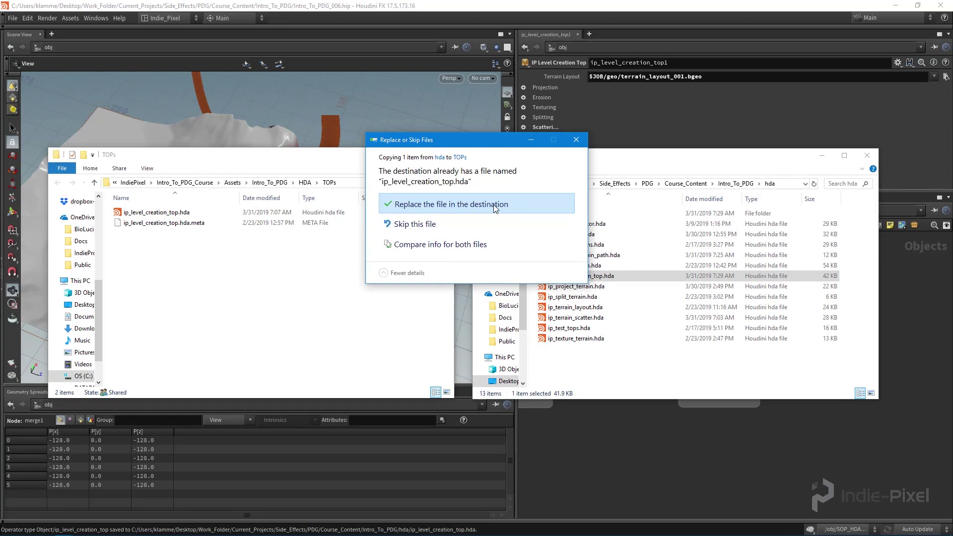
click(491, 201)
Step: In Unity, rebuild the ip_level_creation_top1 asset from the updated HDA
click(265, 529)
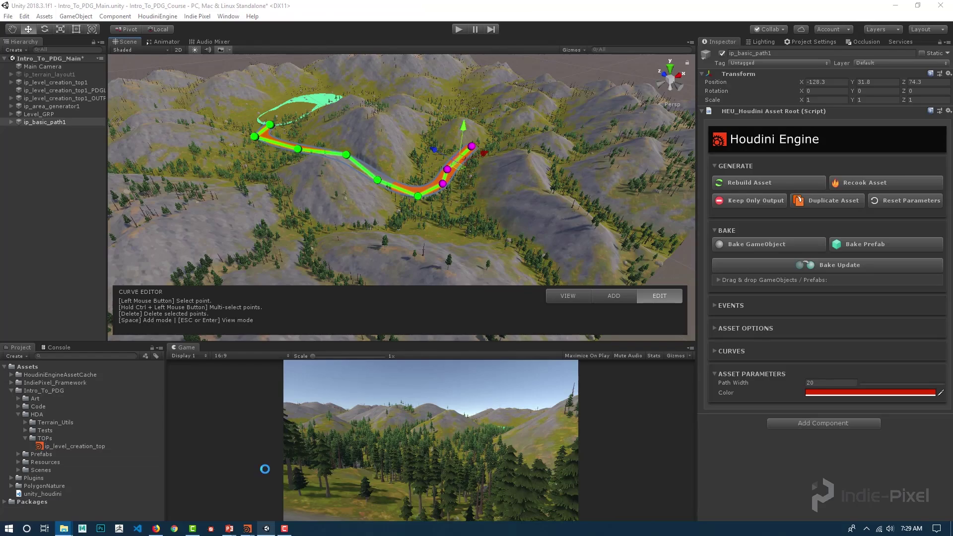
click(64, 83)
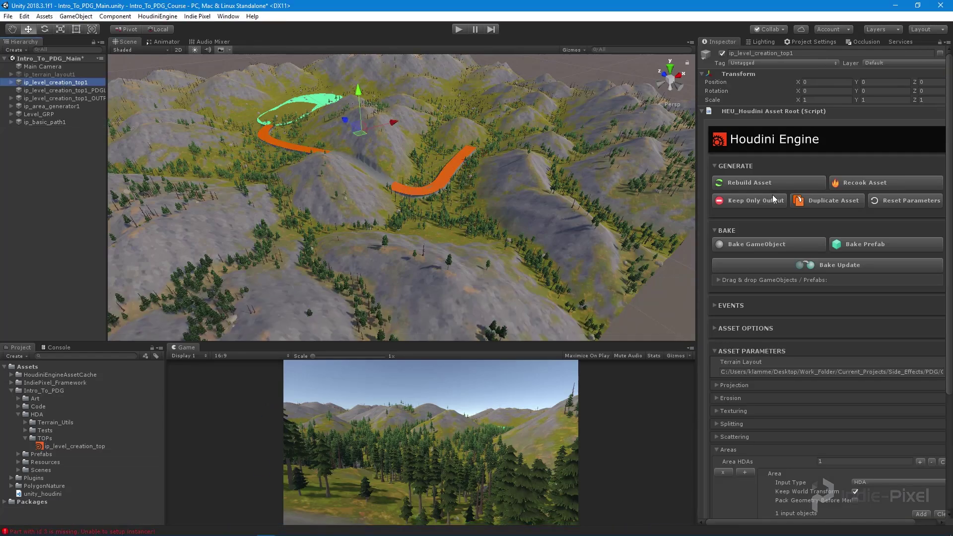
click(755, 185)
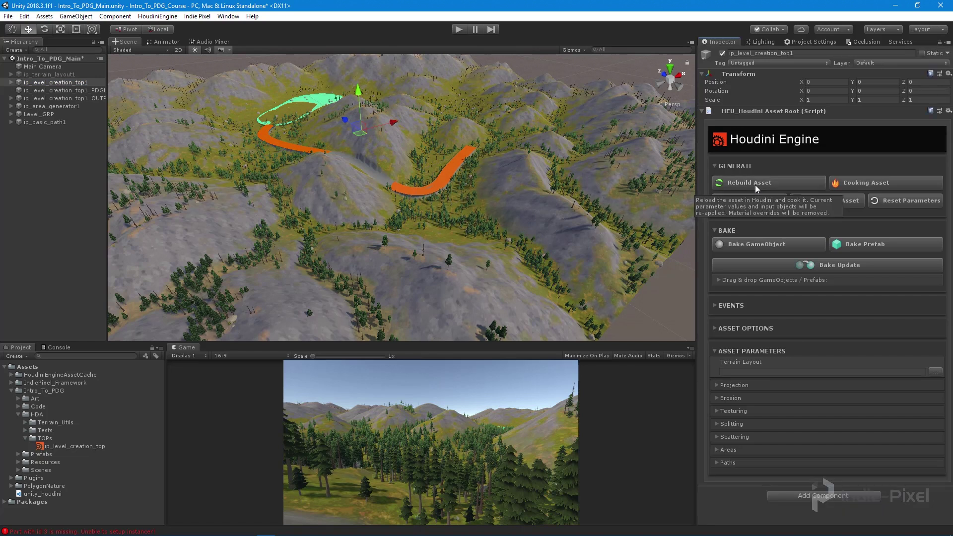
Step: Set Area and Path input types to HDA, assigning ip_area_generator1 and ip_basic_path1 as Input 1
click(716, 449)
scroll(829, 400, down, 5)
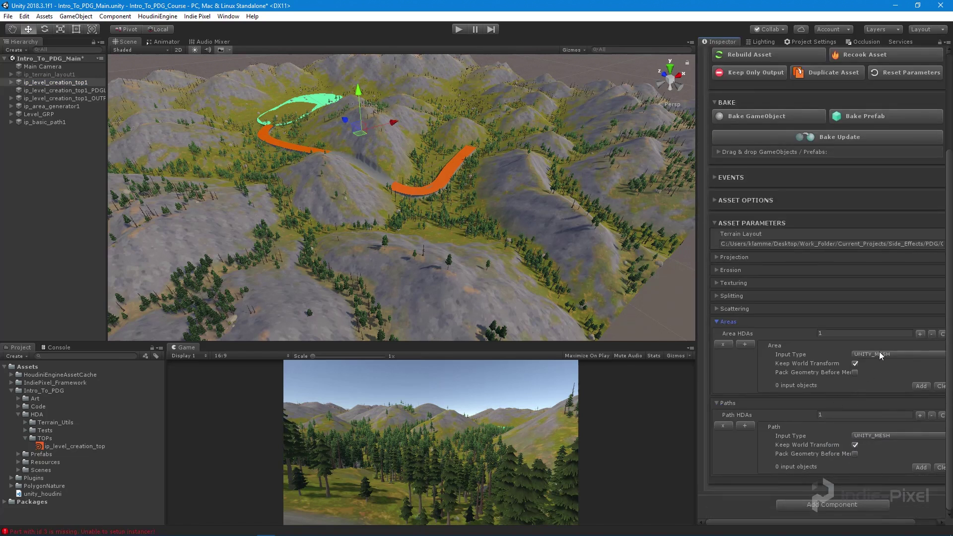
click(879, 354)
click(880, 365)
click(870, 435)
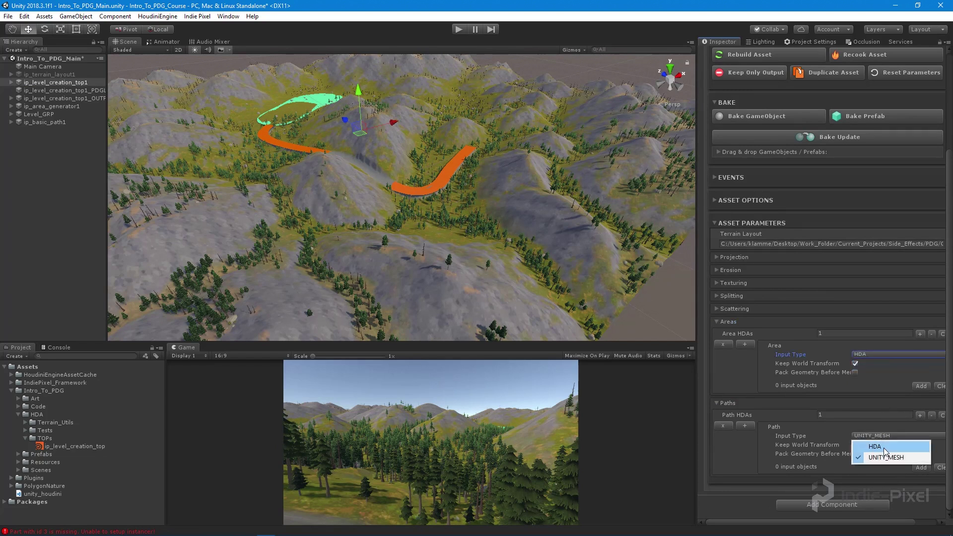
click(883, 447)
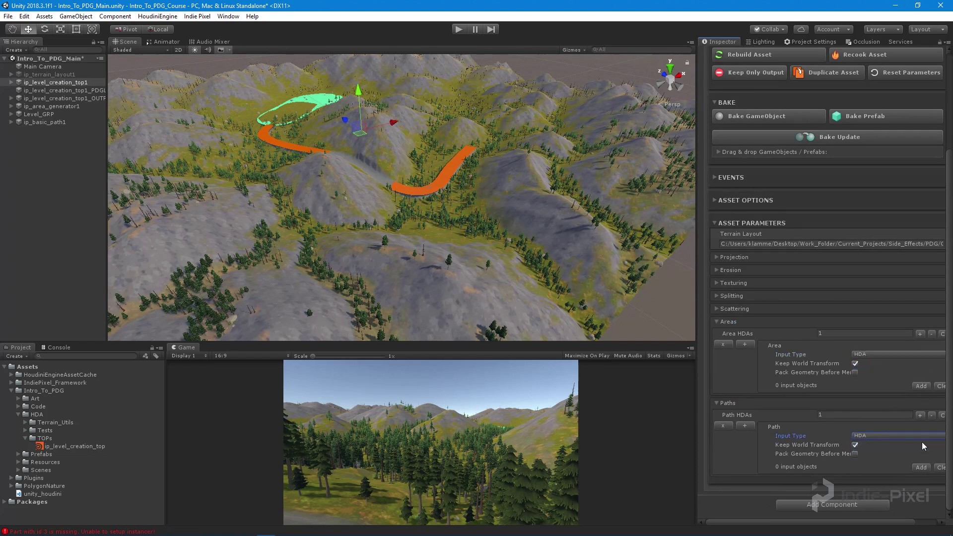
click(920, 484)
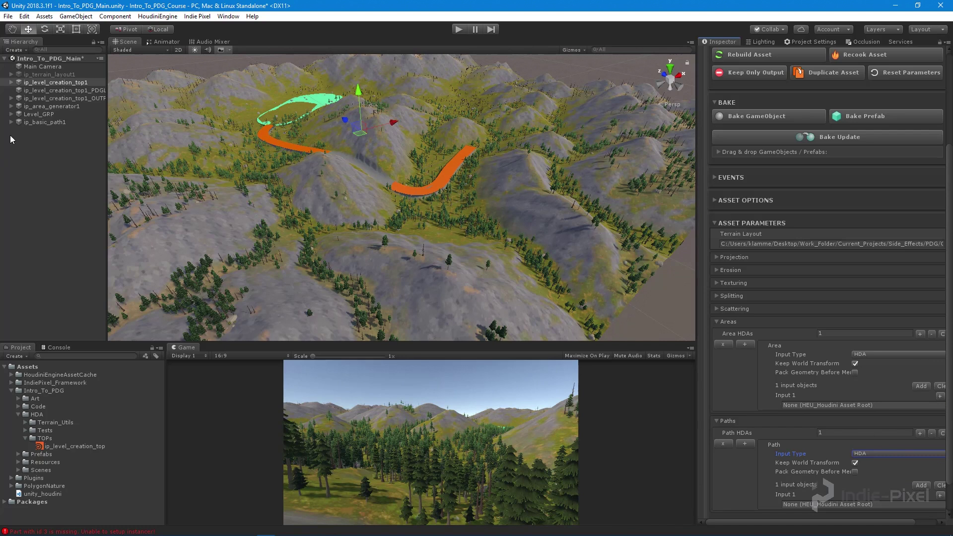
drag(54, 106, 820, 409)
drag(43, 122, 808, 511)
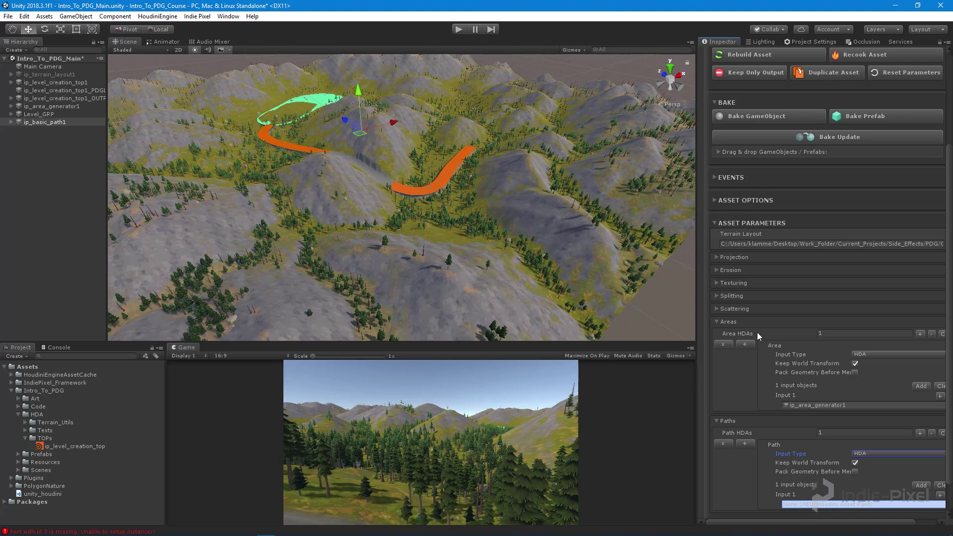
Step: Under Texturing, copy 'canyon' from Base Texture Path and paste it into Path Texture Path
click(718, 281)
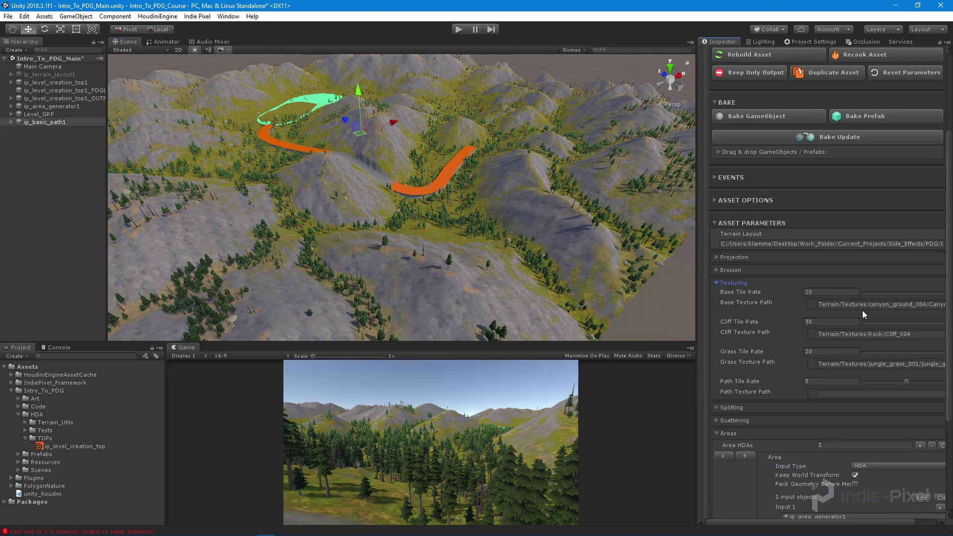
click(882, 306)
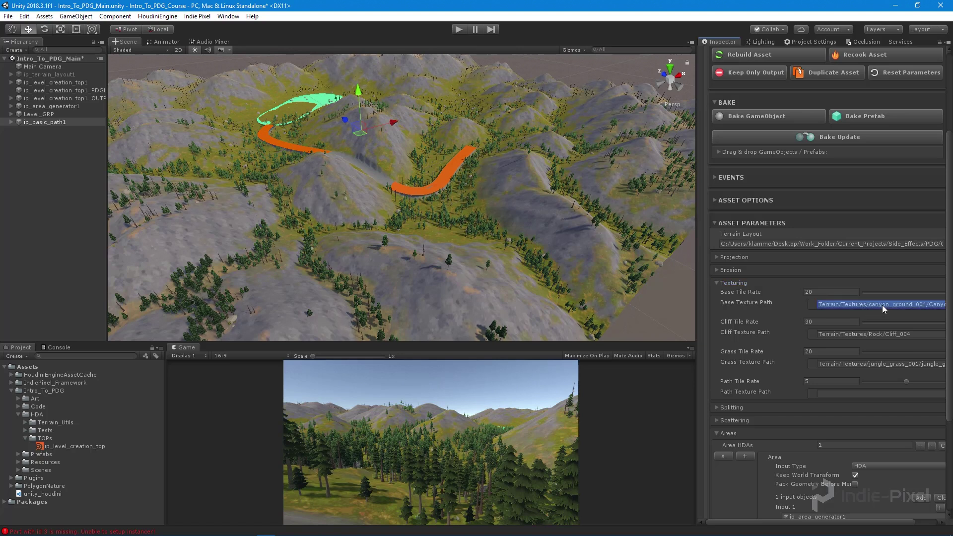
double_click(882, 305)
key(ctrl+c)
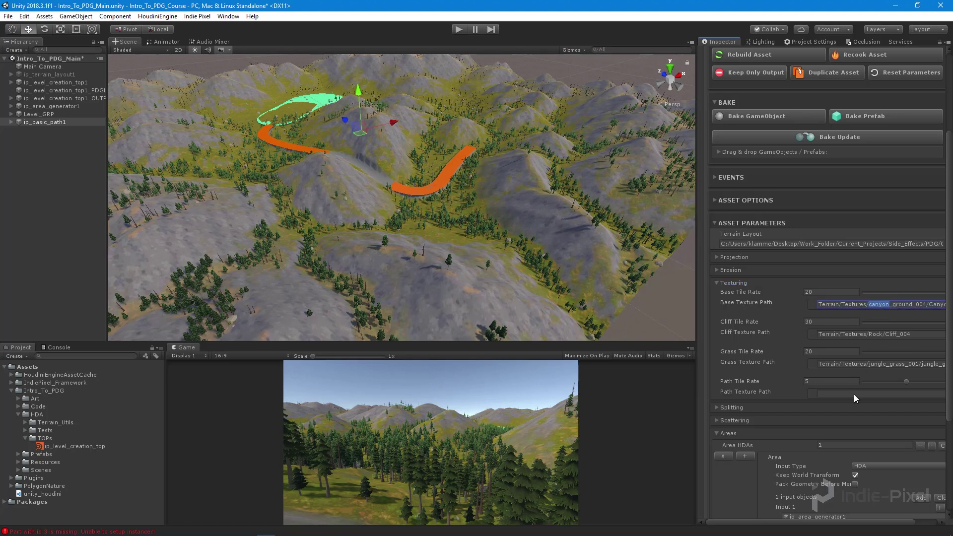
click(853, 394)
key(ctrl+v)
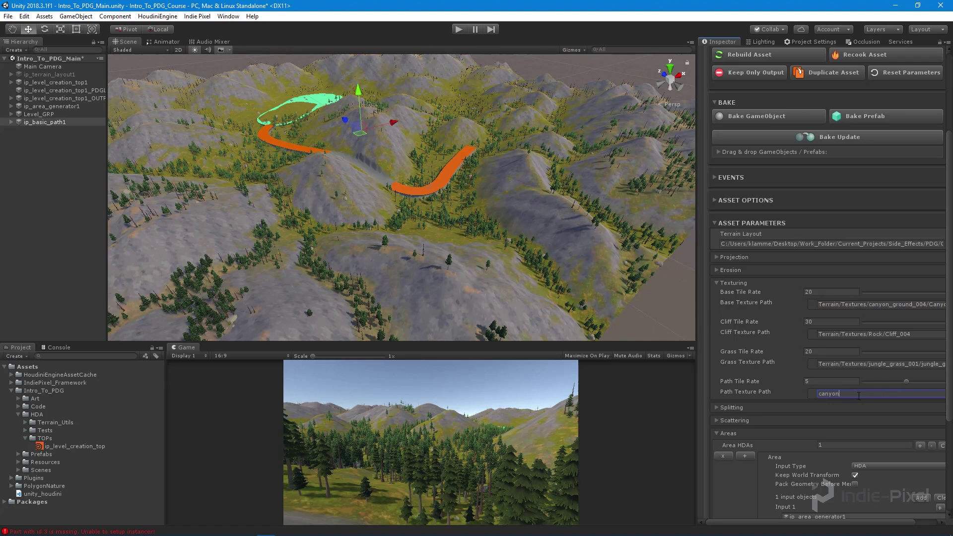
key(ctrl+v)
drag(532, 435, 501, 436)
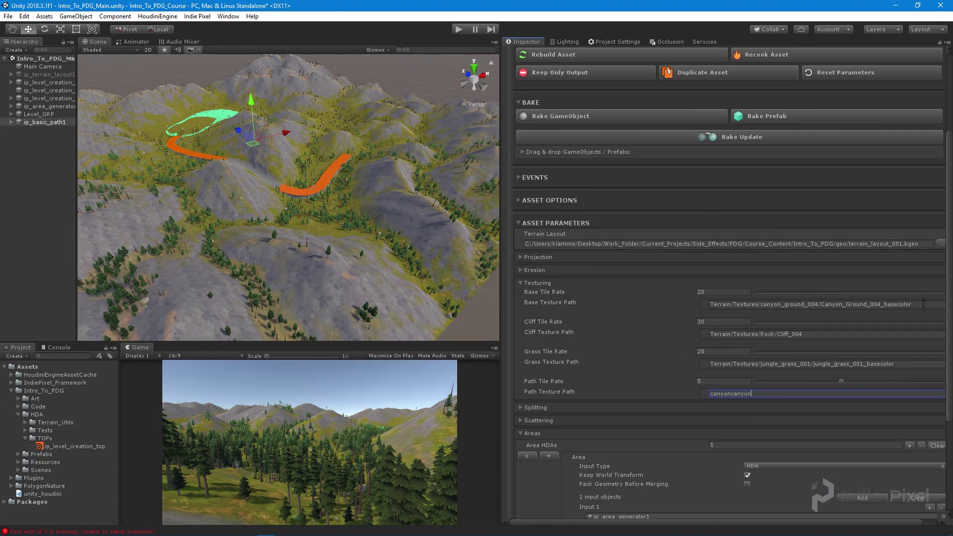
Step: Replace Path Texture Path with Terrain/Textures/canyon_ground_004/Canyon_Ground_004_basecolor
click(926, 304)
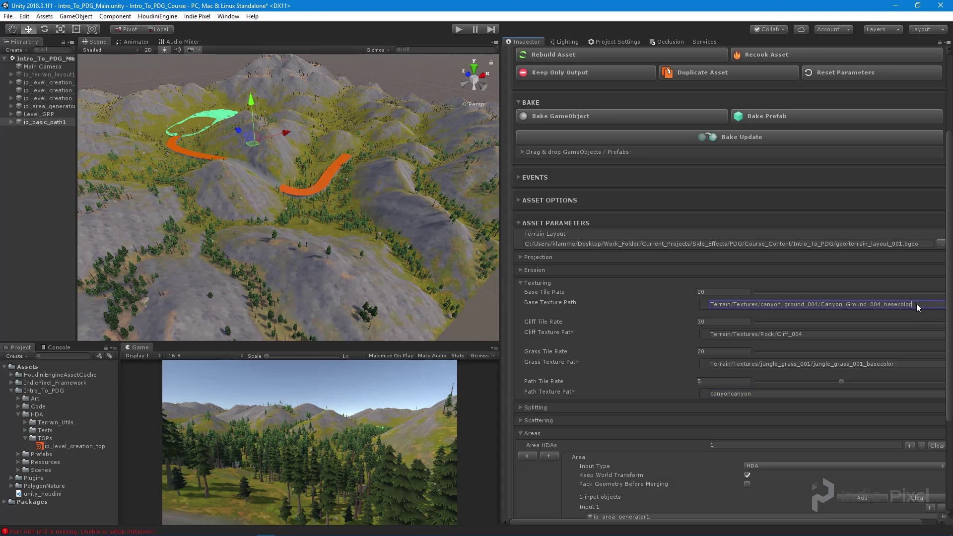
key(ctrl+a)
key(ctrl+c)
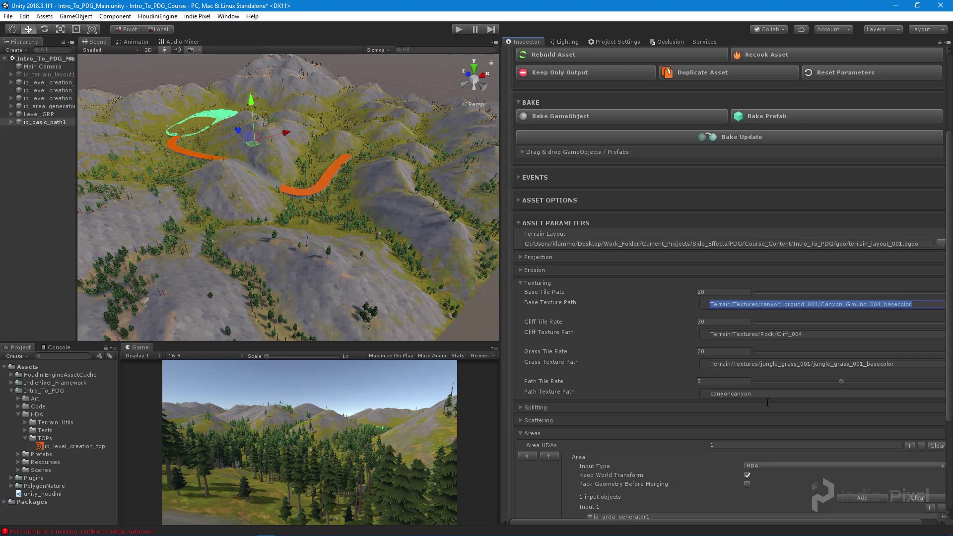
click(767, 396)
key(ctrl+a)
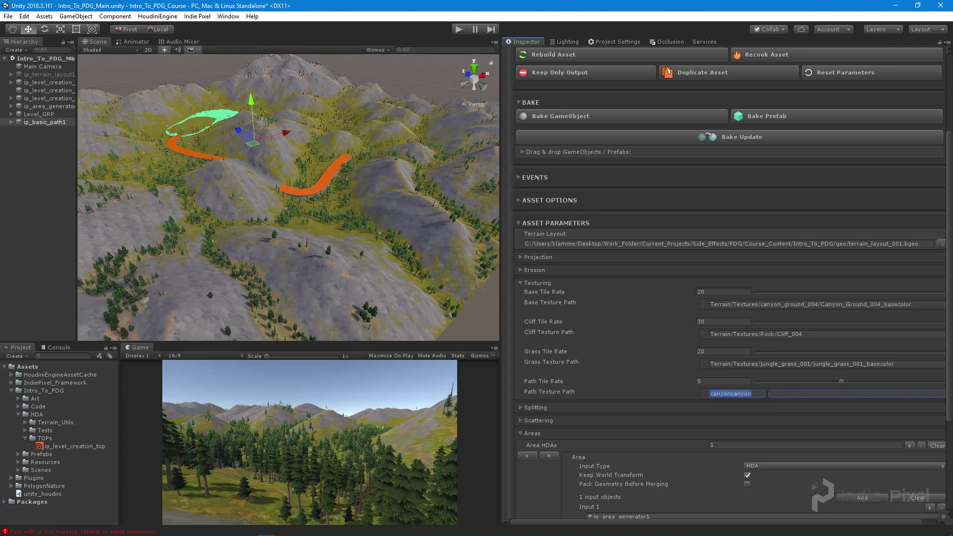
key(ctrl+v)
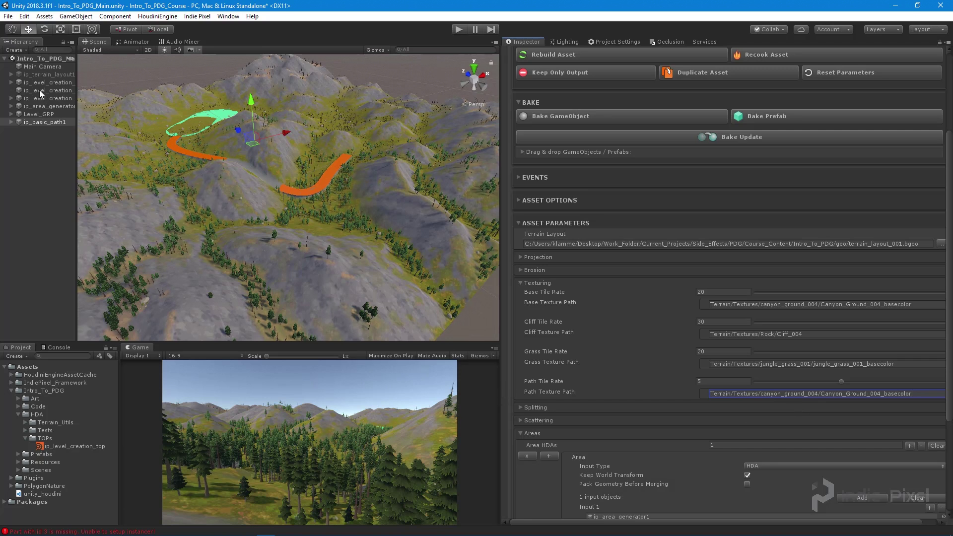
key(Return)
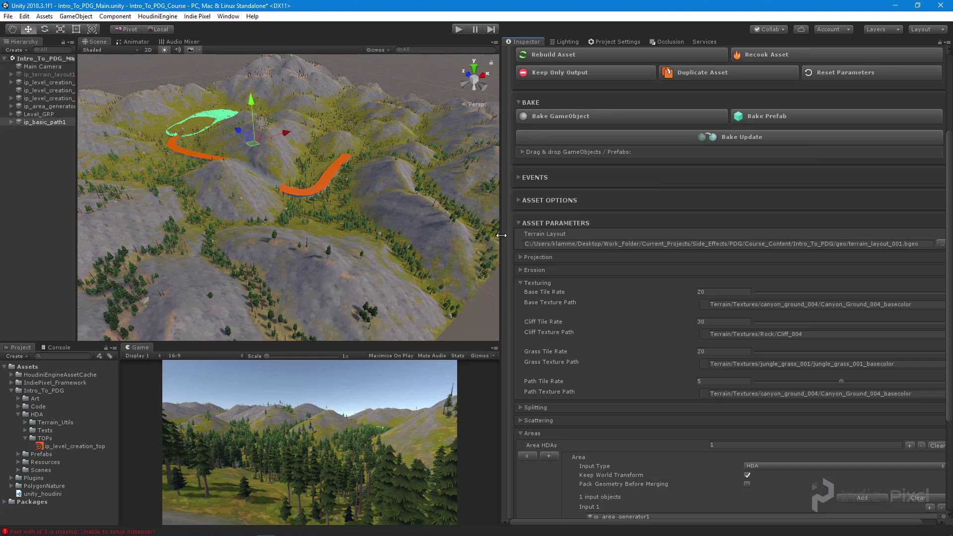
Step: Select the PDGLink object, stop the running cook, then Reset and Refresh the PDG Asset Link
drag(501, 235, 532, 235)
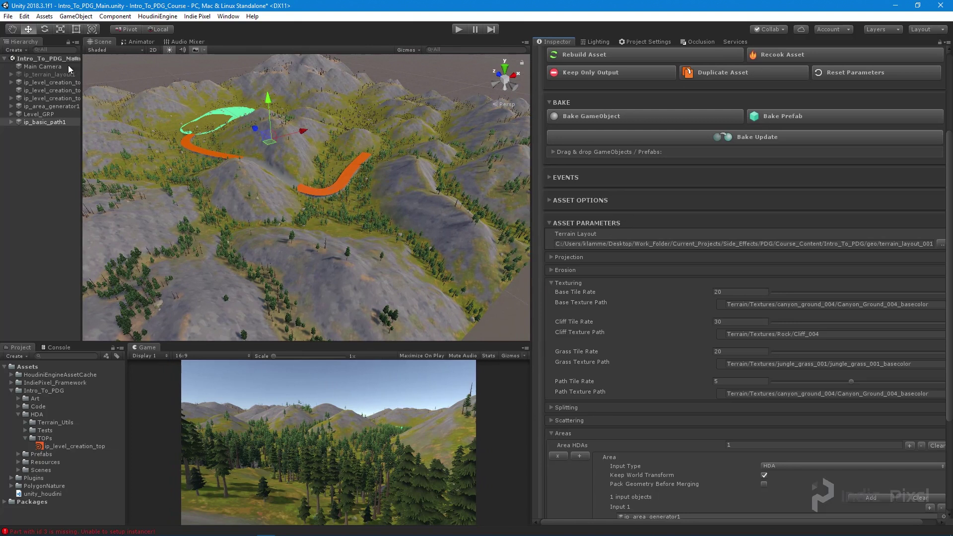
click(58, 90)
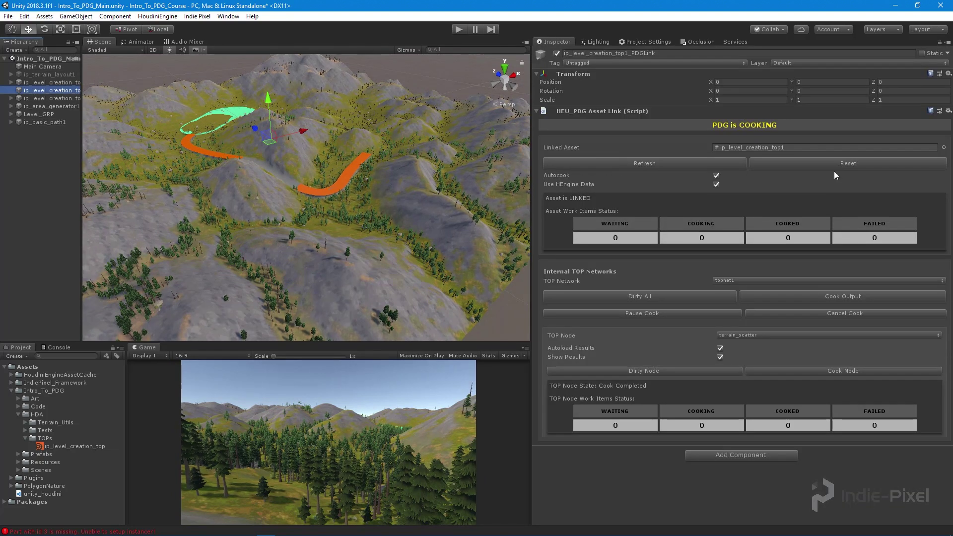
click(838, 313)
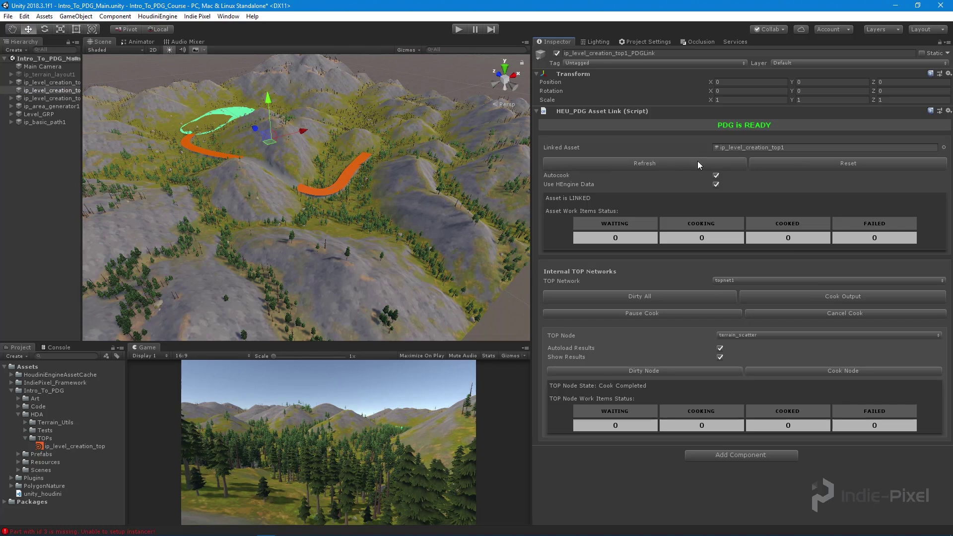
click(847, 163)
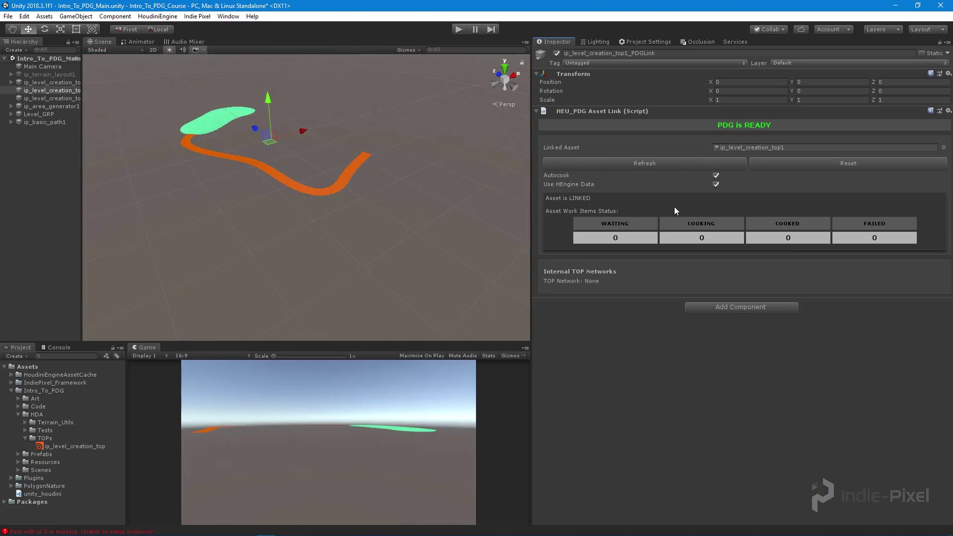
click(658, 168)
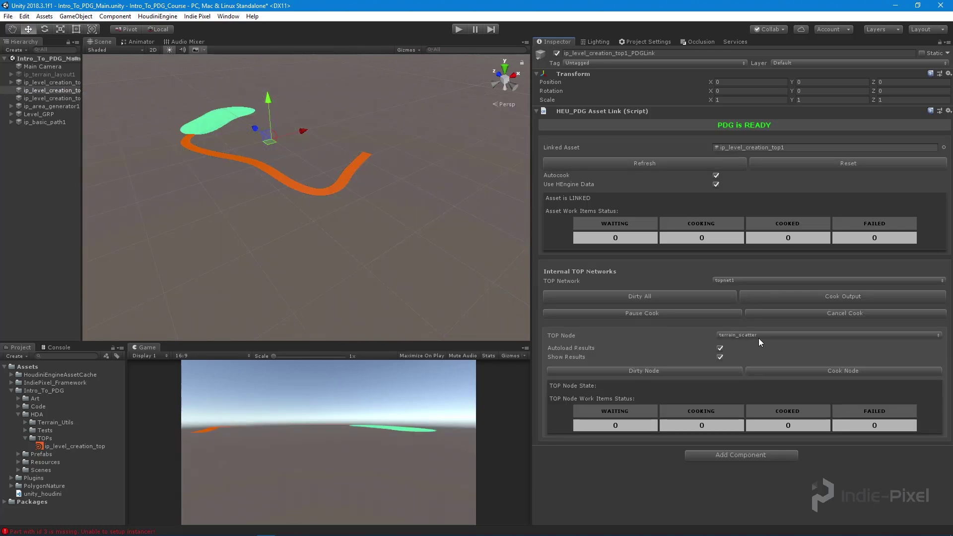
Step: Cook the TOP network and watch the terrain regenerate with the textured road
drag(531, 474, 642, 463)
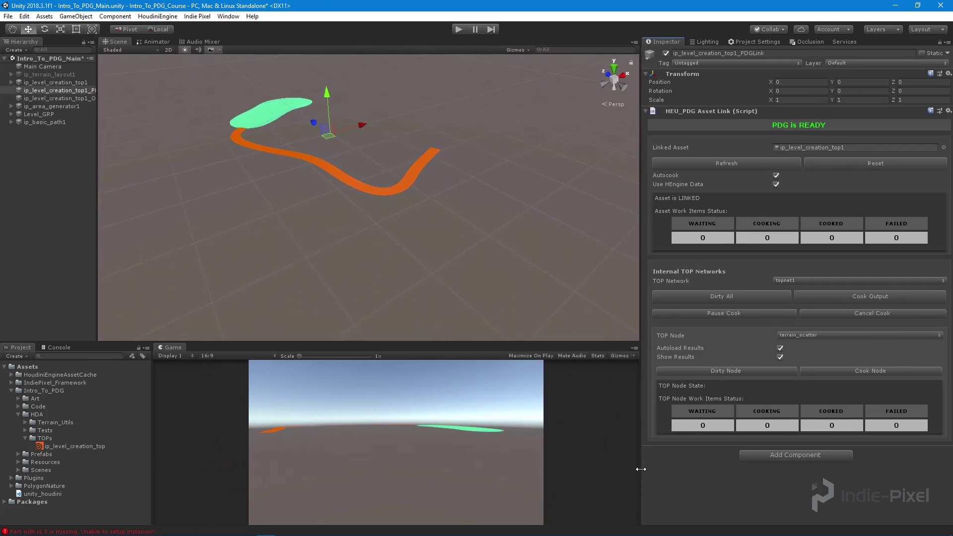
alt+drag(464, 206, 271, 223)
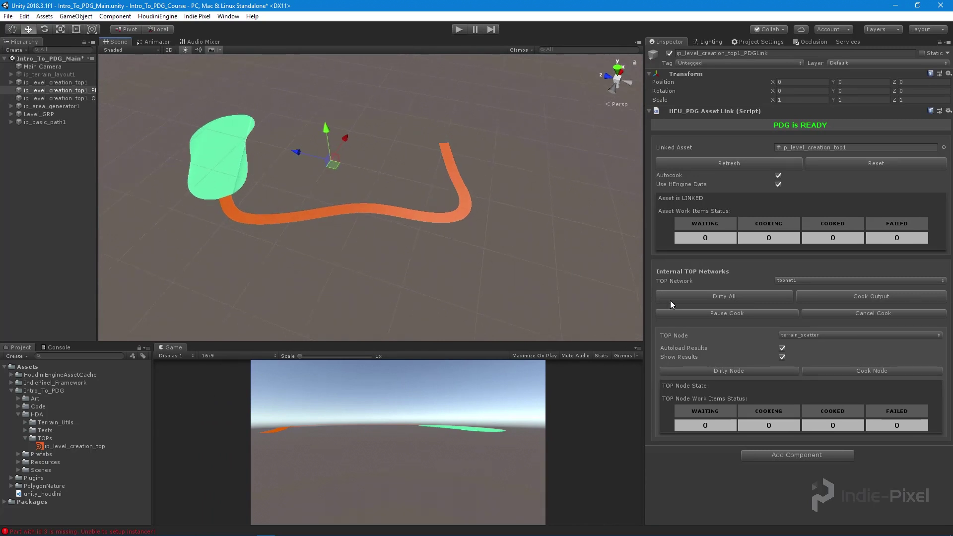
click(874, 295)
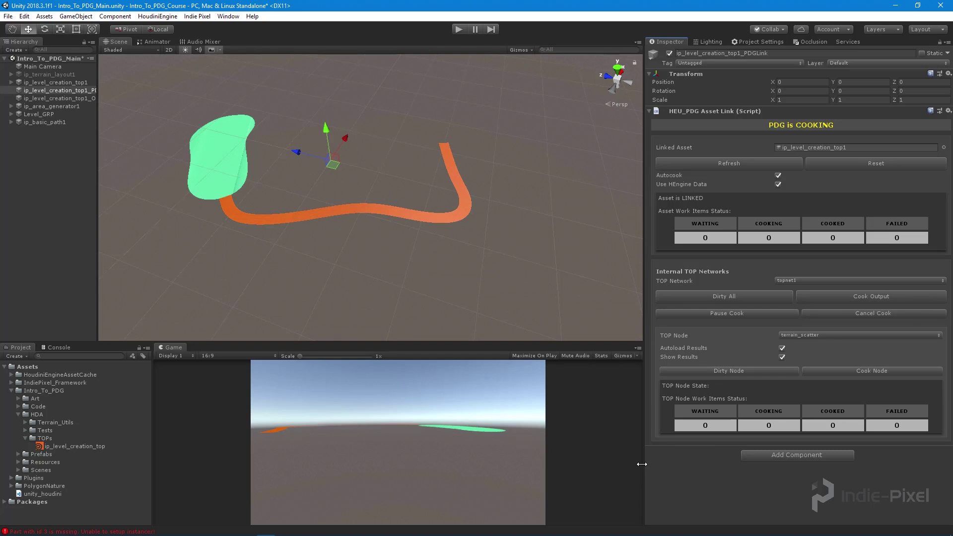
drag(641, 464, 664, 464)
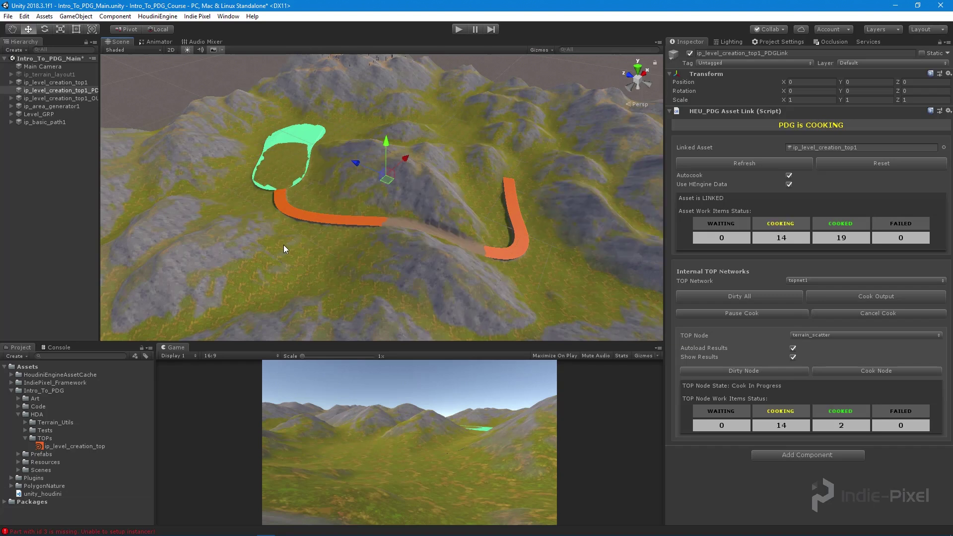
alt+drag(283, 245, 443, 232)
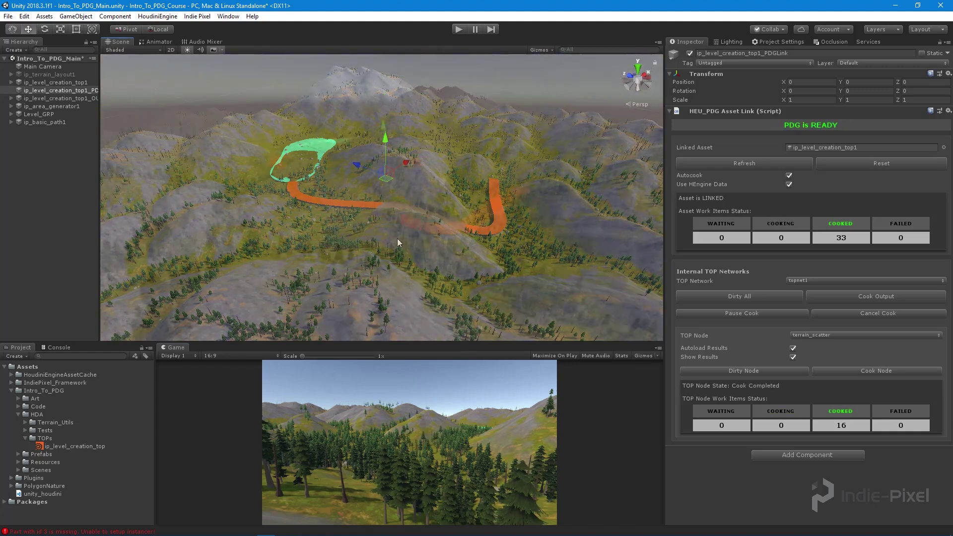
alt+drag(435, 215, 395, 228)
scroll(397, 222, up, 6)
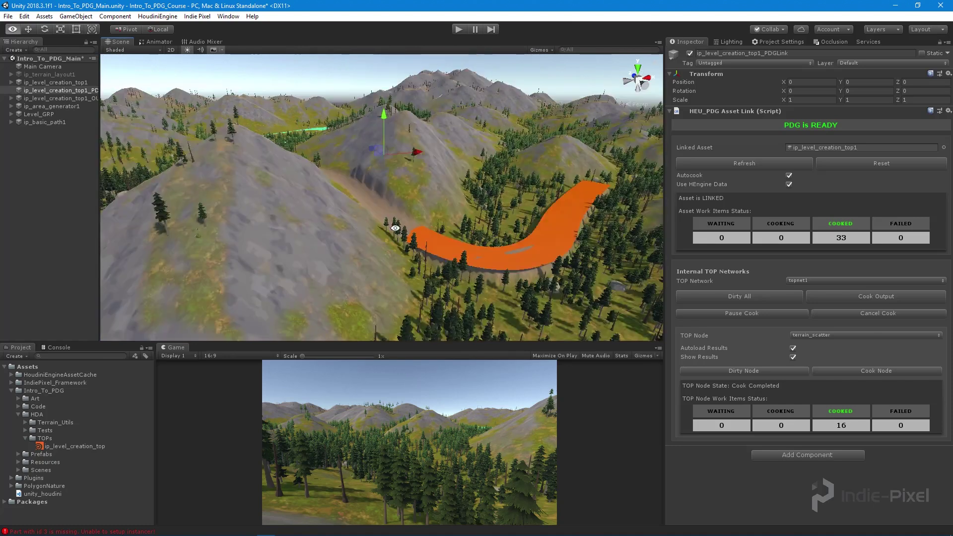
scroll(395, 228, down, 5)
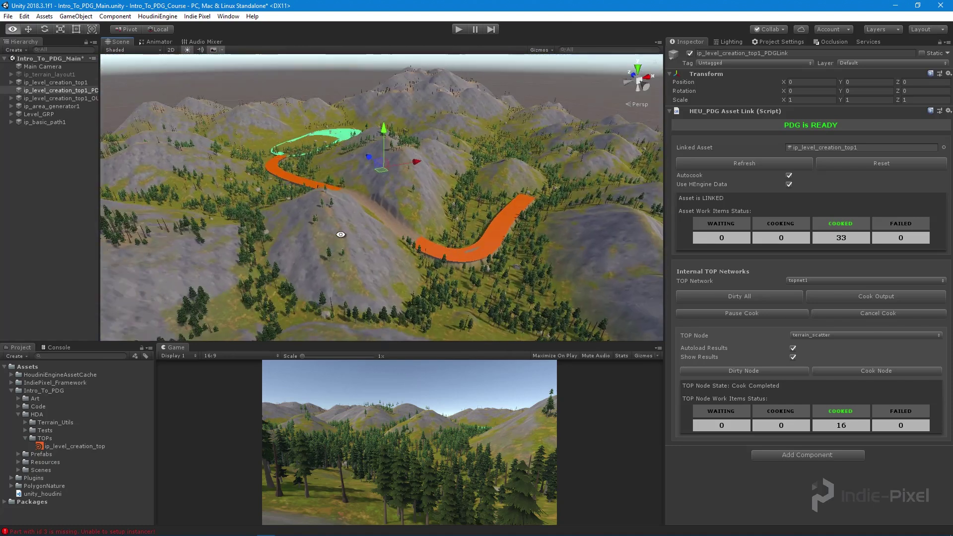
Step: Deactivate ip_basic_path1 to hide the orange path guide over the terrain
click(67, 121)
click(689, 53)
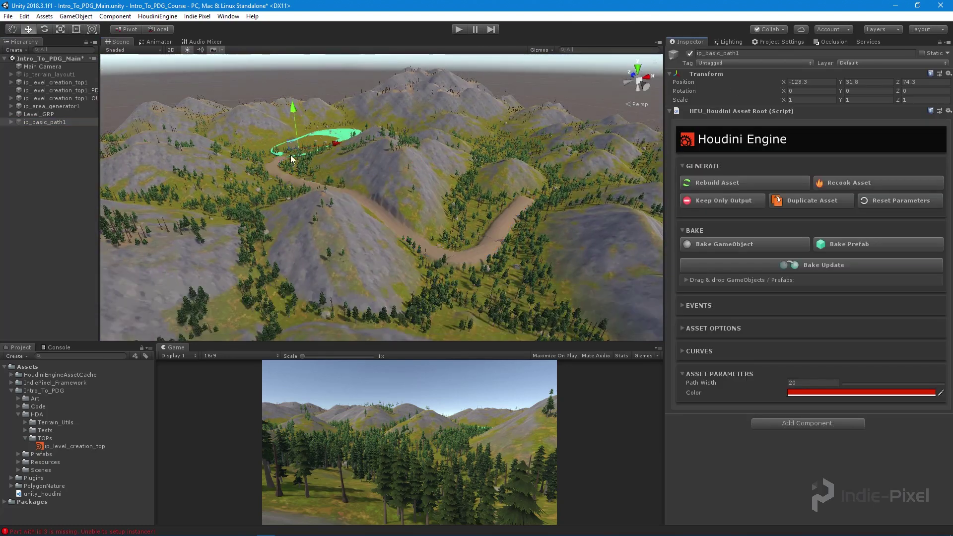
click(3, 222)
scroll(507, 222, up, 3)
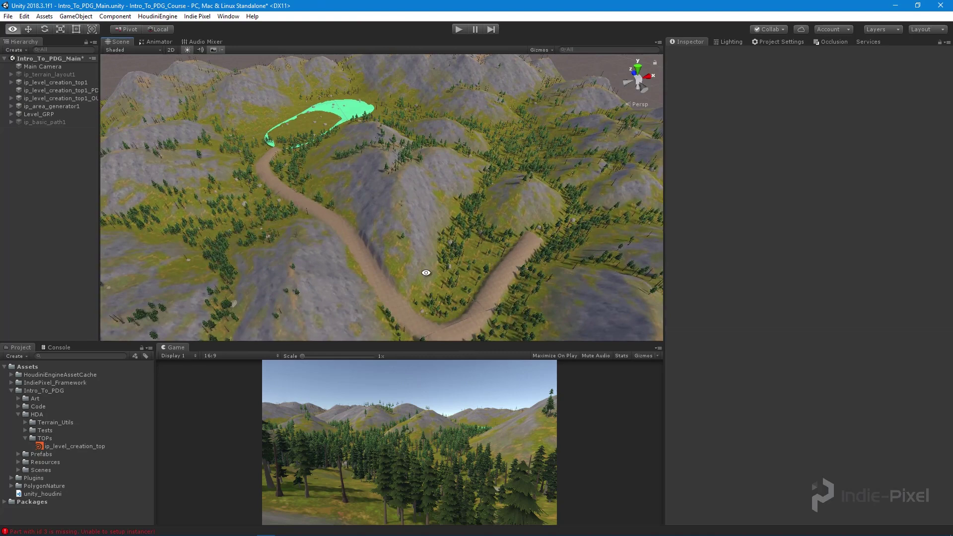
alt+drag(491, 268, 445, 223)
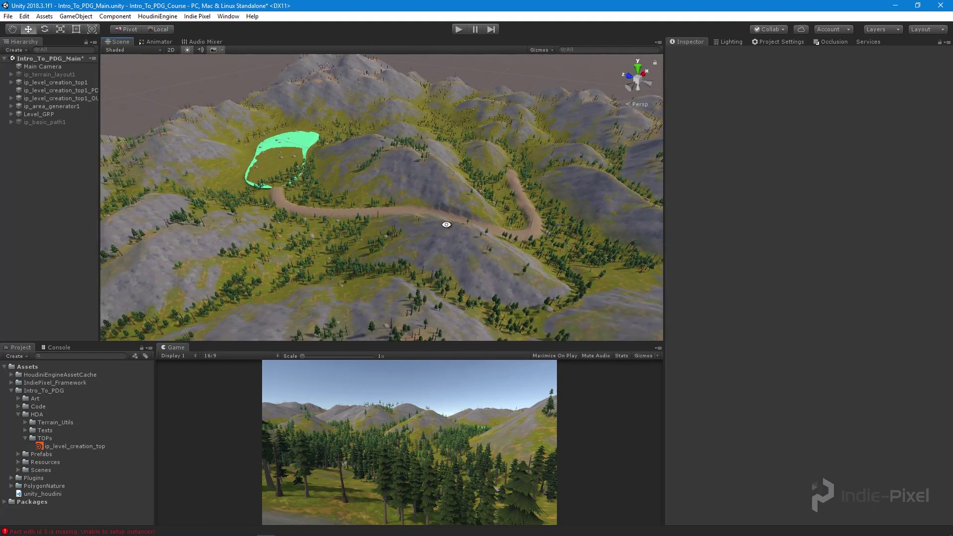
Step: Orbit and zoom the Scene view to inspect the canyon-textured road winding between wooded hills
click(47, 121)
alt+drag(463, 251, 452, 159)
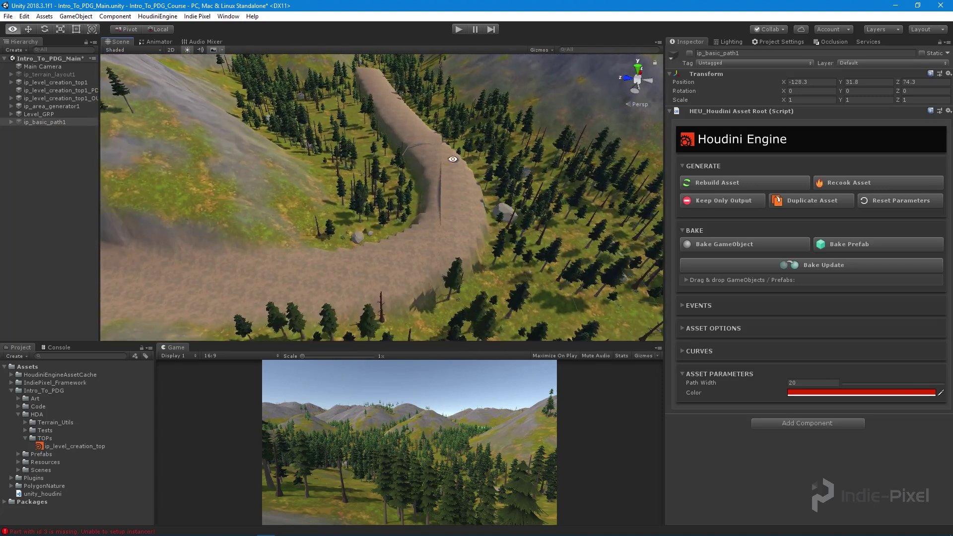
alt+drag(439, 231, 456, 134)
mouse_move(492, 187)
alt+mouse_down()
mouse_move(521, 169)
mouse_move(502, 181)
alt+mouse_up()
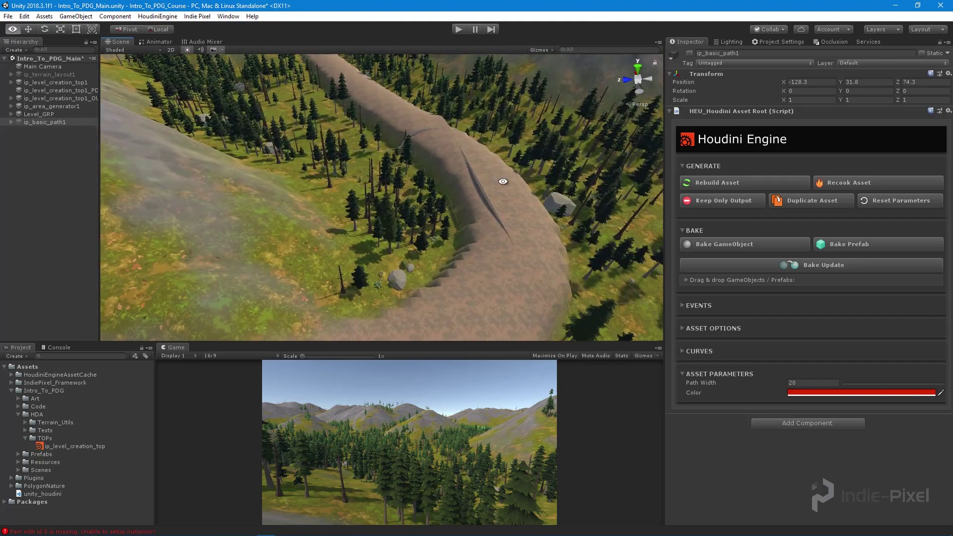
alt+drag(501, 252, 372, 268)
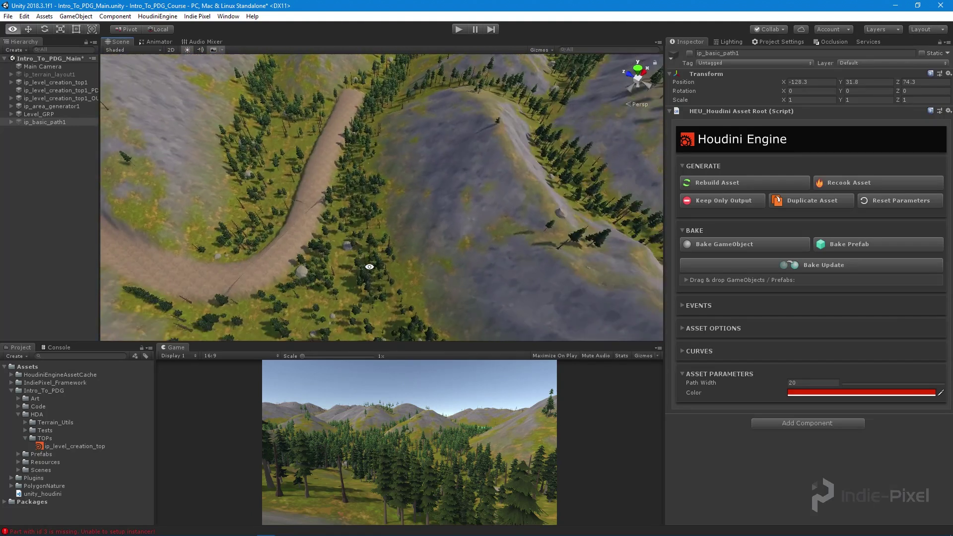
alt+right_drag(372, 268, 404, 240)
alt+drag(404, 240, 413, 180)
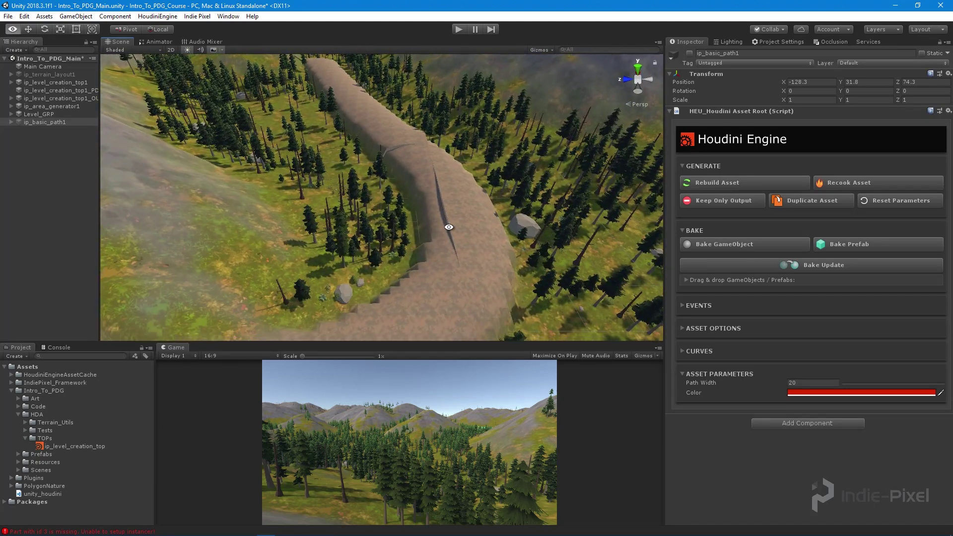
alt+drag(448, 227, 383, 211)
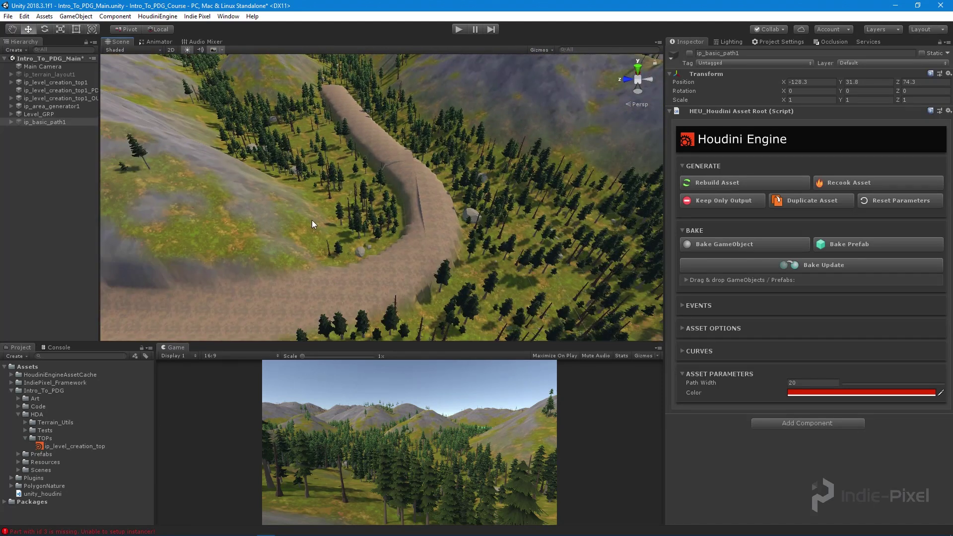
alt+right_drag(313, 224, 363, 210)
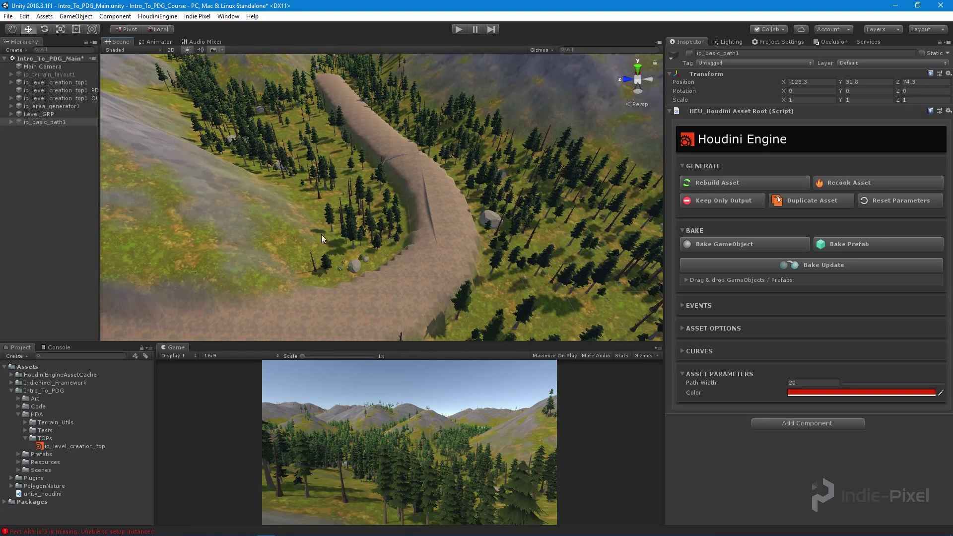
alt+drag(508, 238, 317, 227)
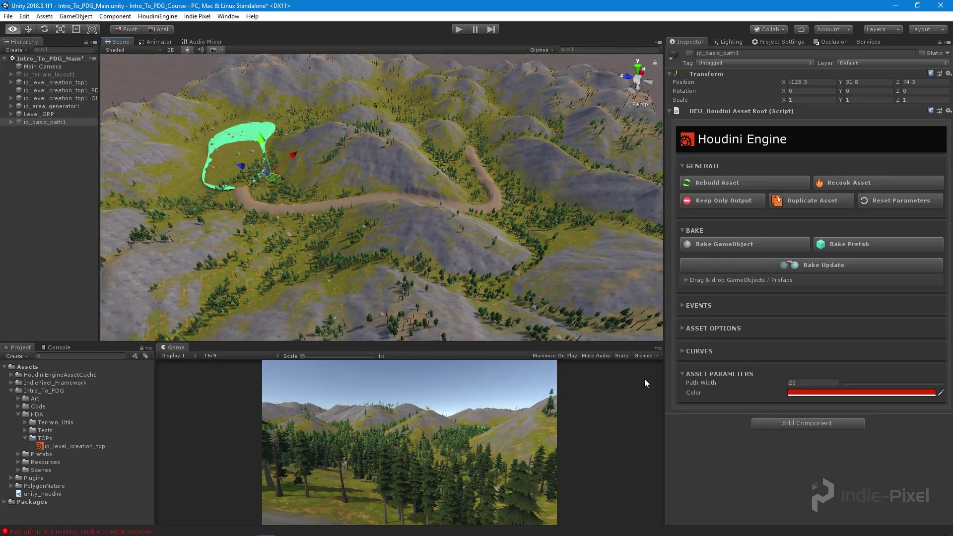
drag(664, 433, 696, 433)
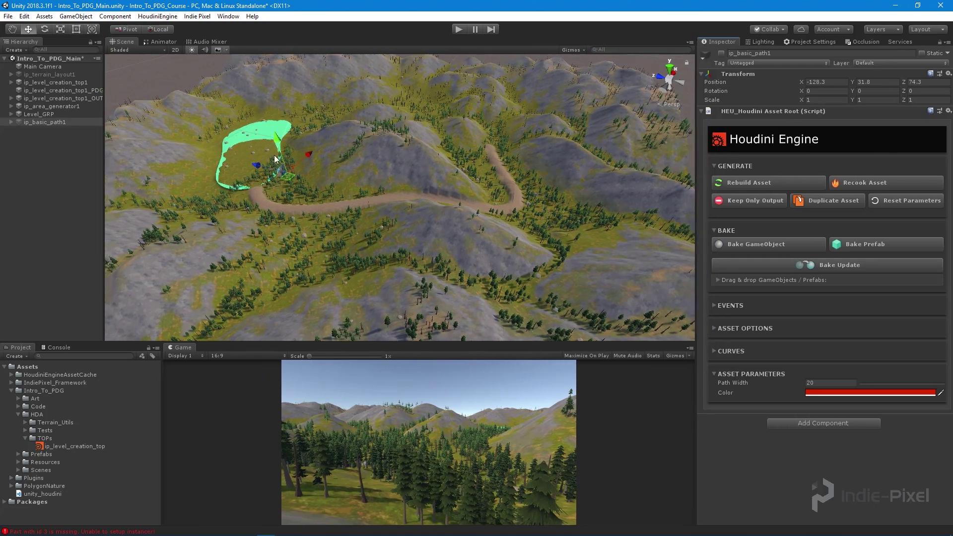